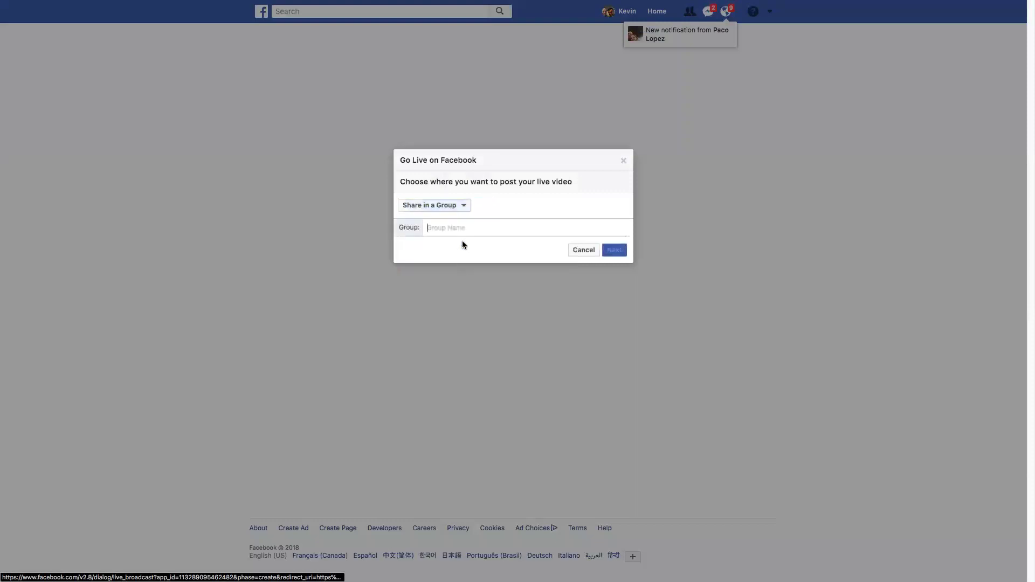
Step: Search for the group Wi-Fi Marketing Experts, select it as the live video's destination and continue
type("wifi")
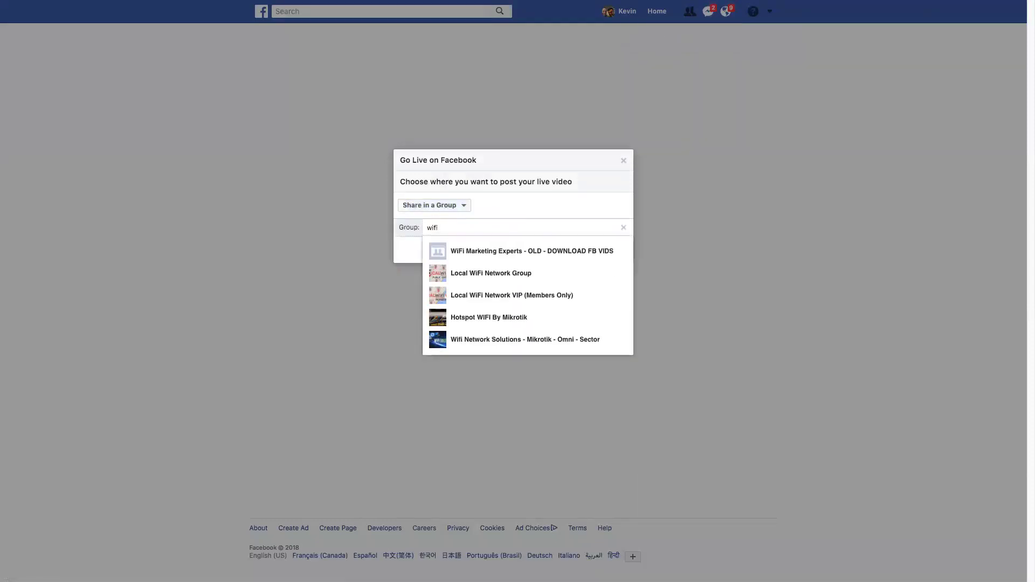
key("BackSpace")
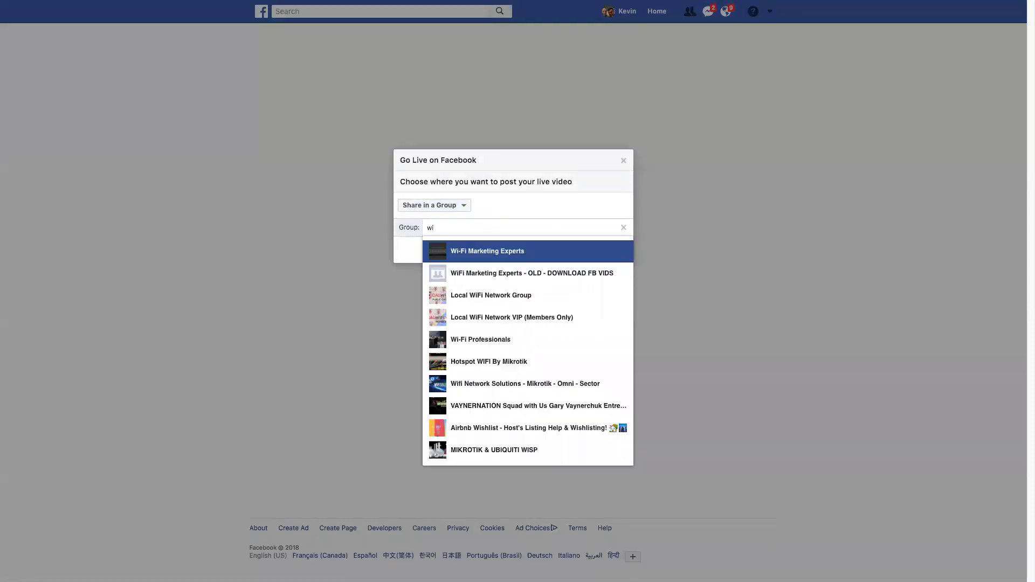
left_click(501, 257)
left_click(614, 251)
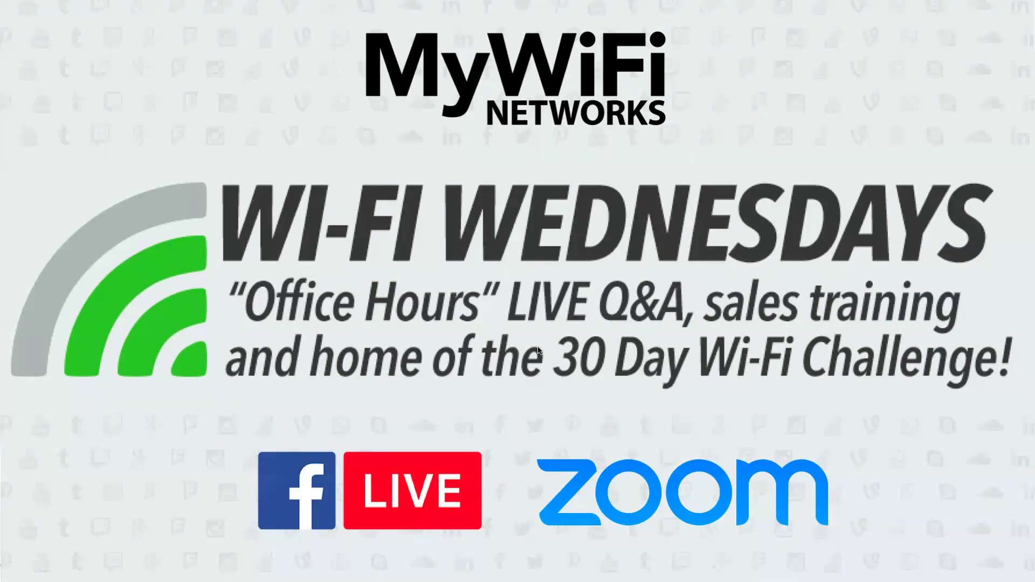
key("Right")
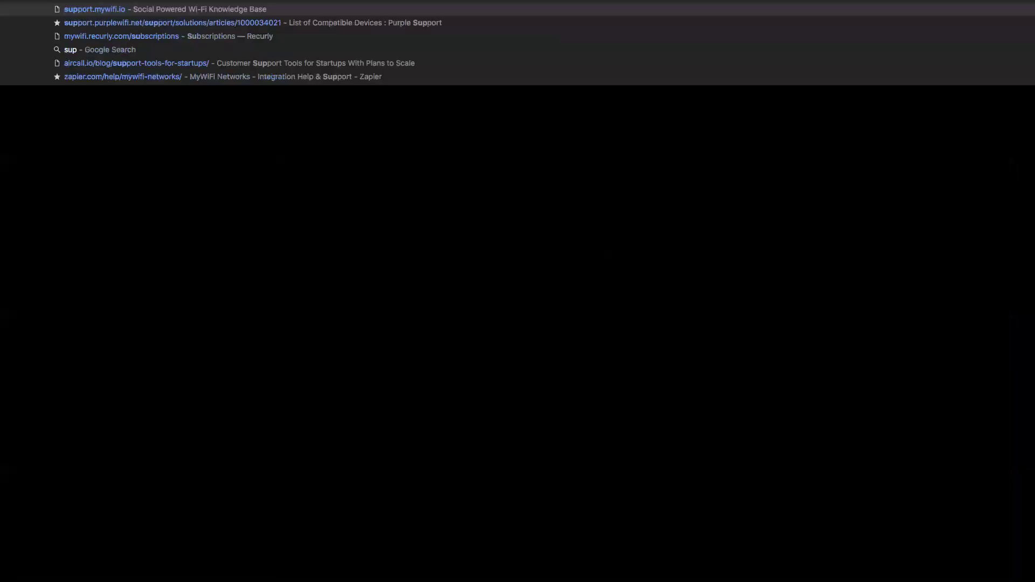
Step: Go to support.mywifi.io, search for "trip advisor" and open the article Integrations - TripAdvisor Review Express
key("Return")
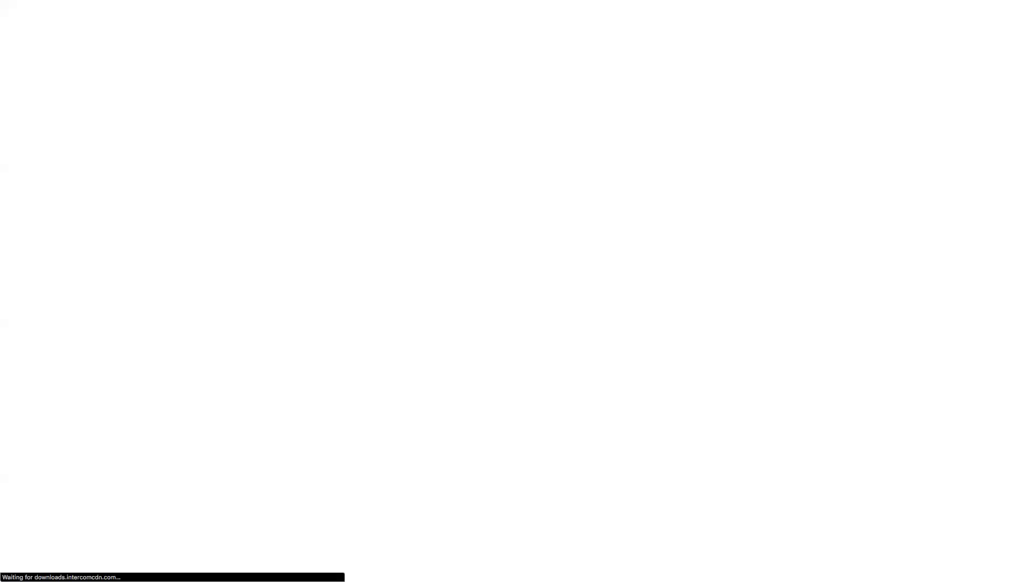
scroll(469, 361, "up", 3)
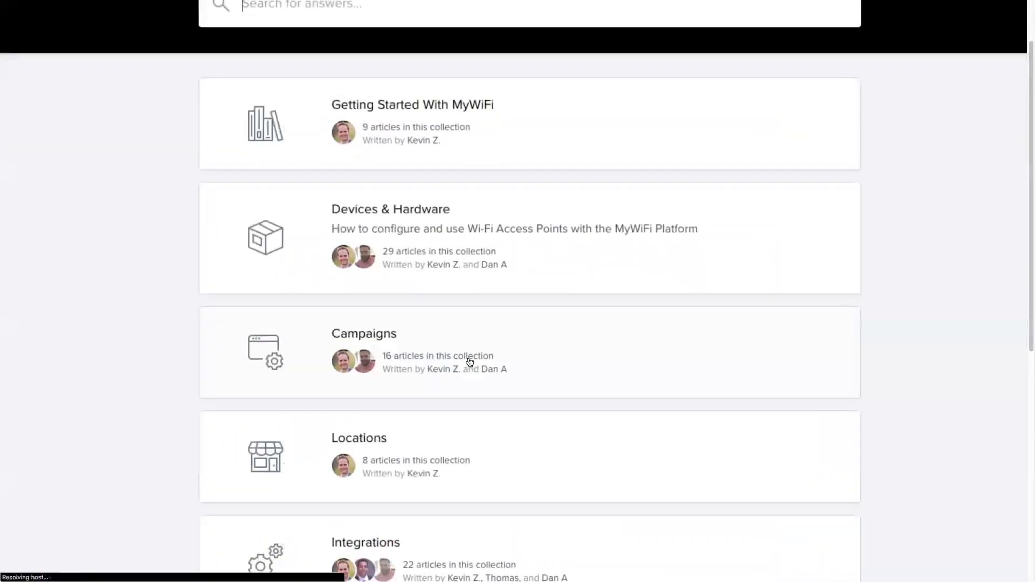
scroll(469, 361, "up", 3)
type("trip advisor")
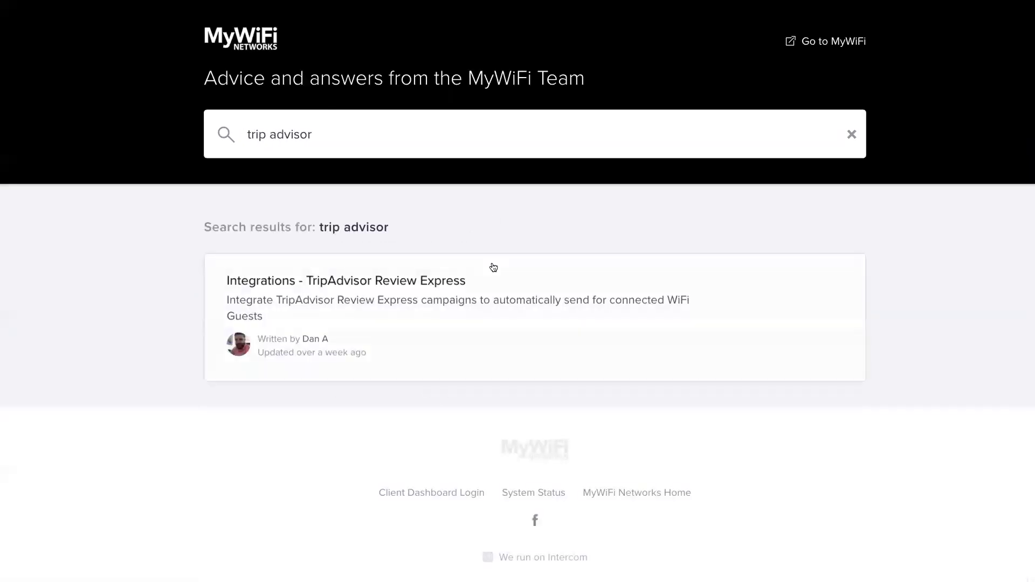
left_click(493, 267)
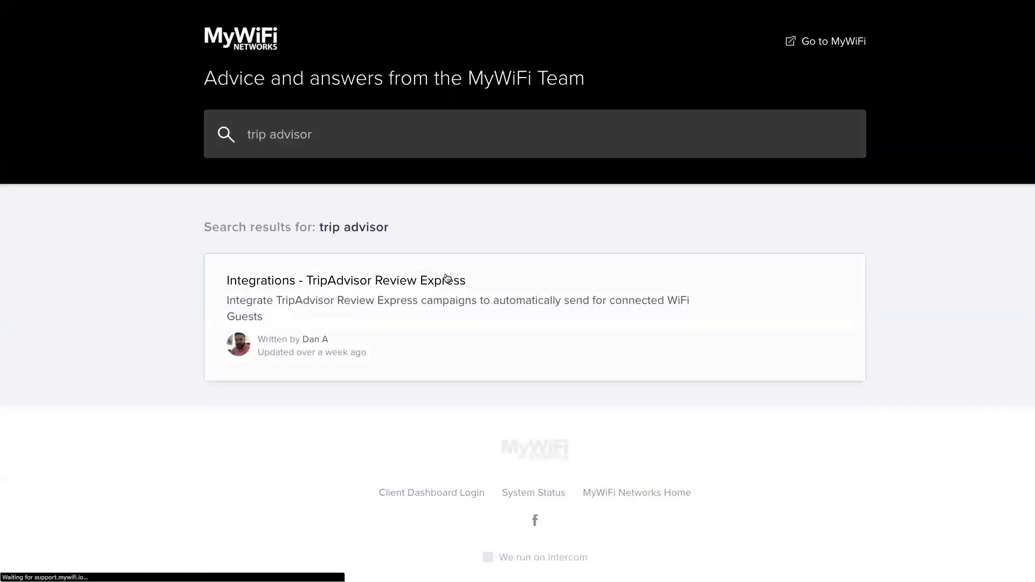
scroll(447, 279, "down", 3)
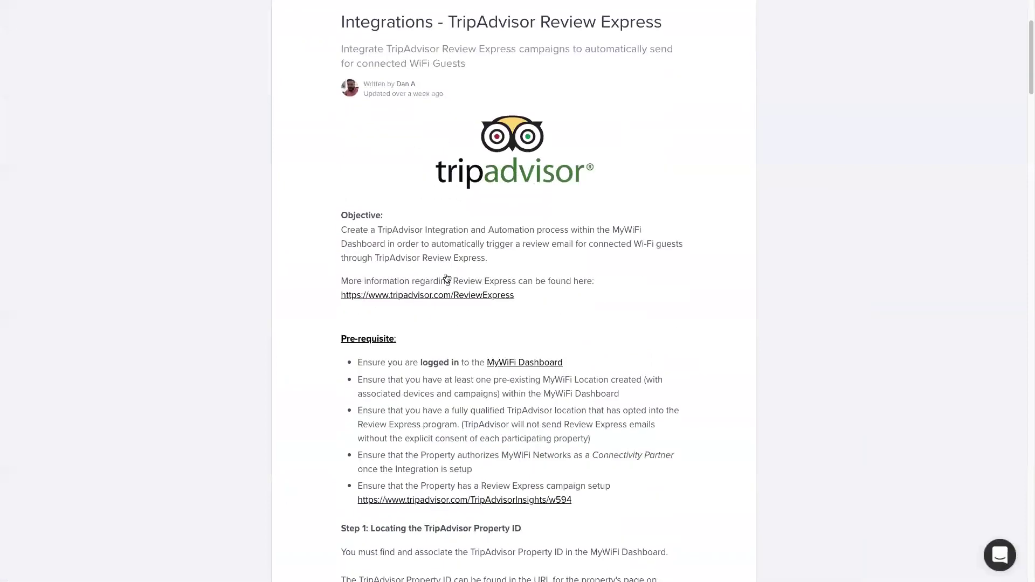
scroll(425, 221, "up", 3)
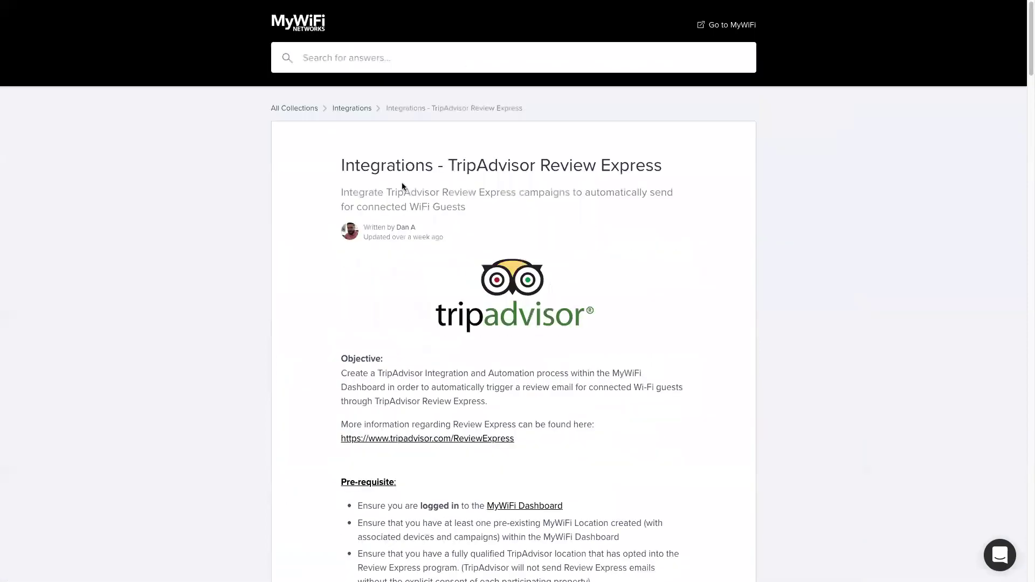
Step: Return to all collections and open the Open Mesh CloudTrax Integration article in Devices & Hardware
left_click(306, 108)
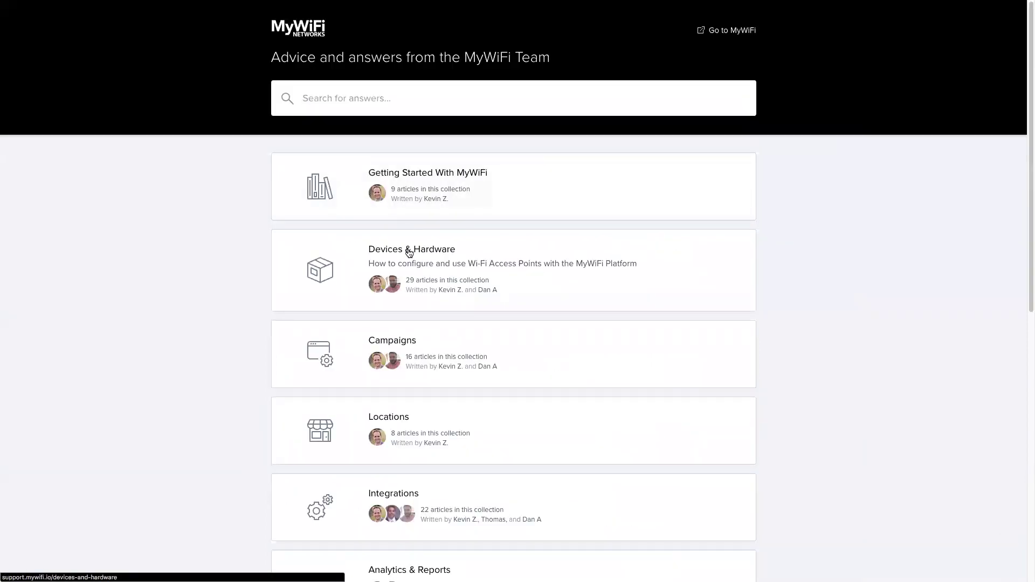
left_click(409, 254)
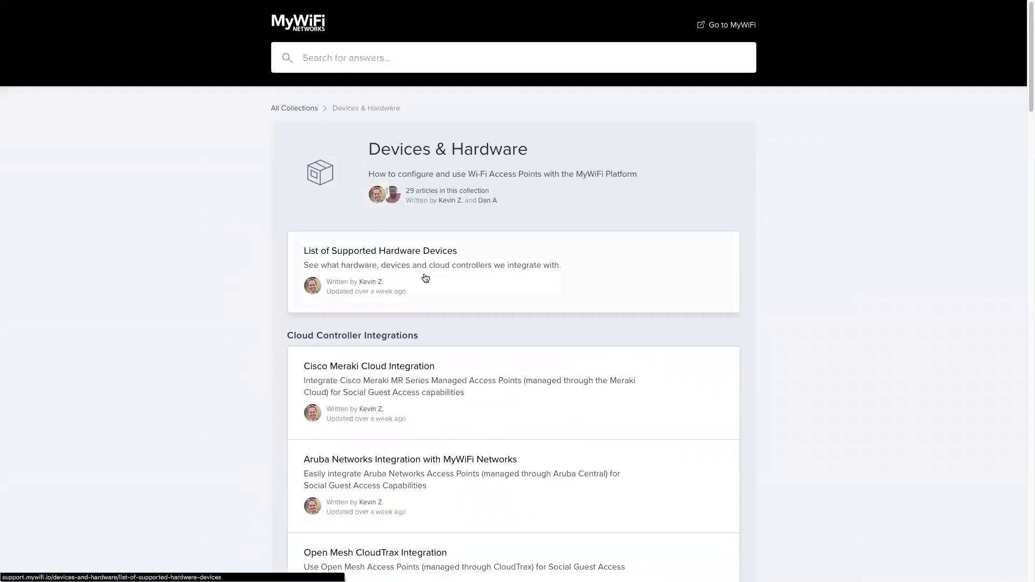
scroll(425, 278, "down", 4)
left_click(414, 346)
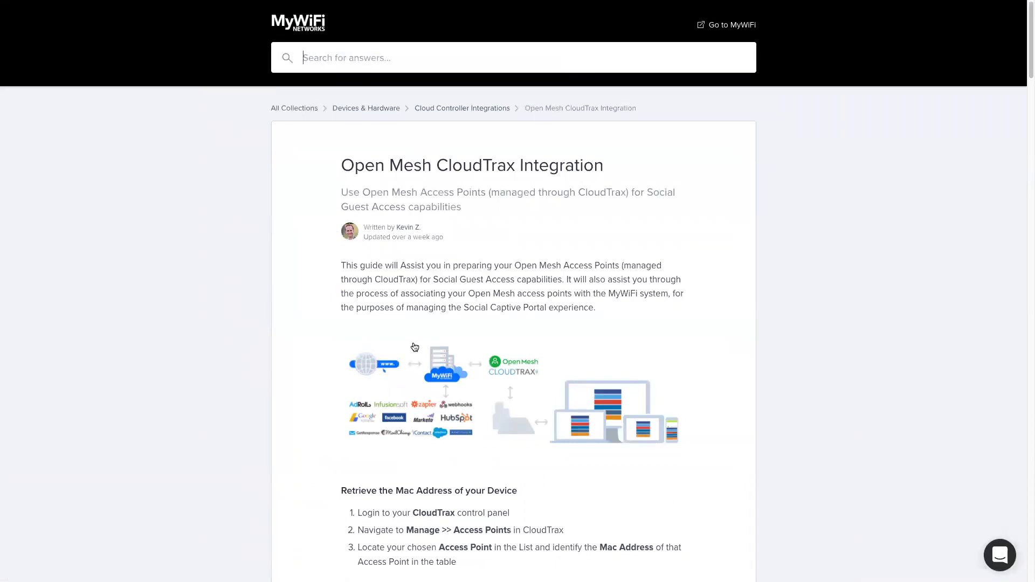
Step: Read the Open Mesh guide's instructions on retrieving the MAC address, adding the device in MyWiFi and configuring the SSID
scroll(414, 347, "down", 8)
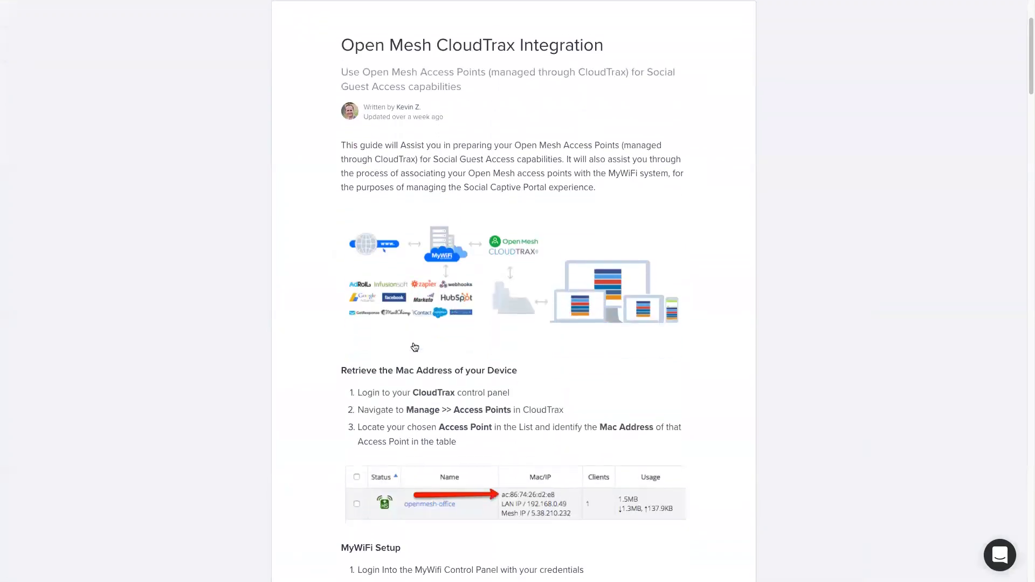
scroll(414, 347, "up", 5)
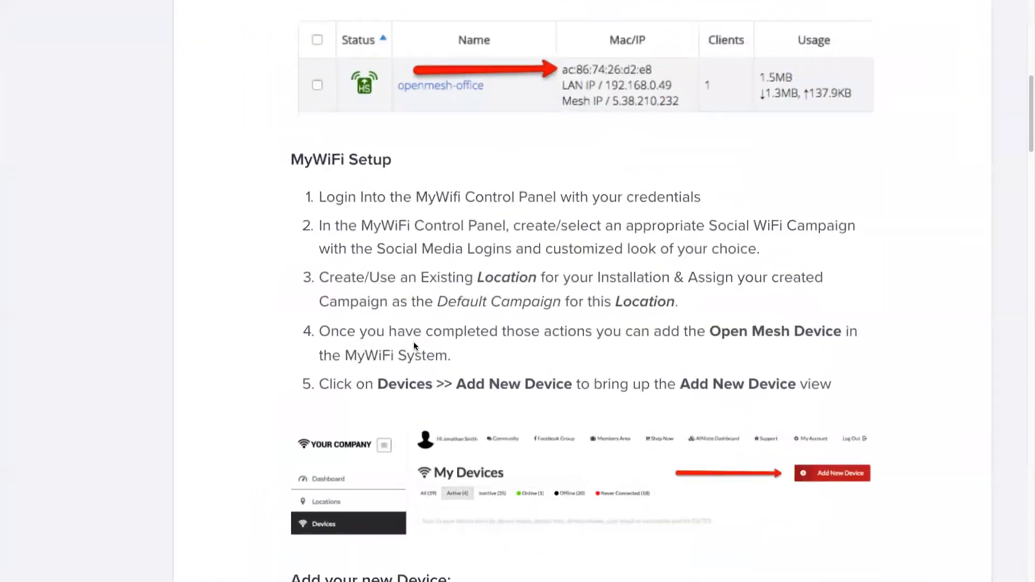
scroll(414, 347, "down", 2)
scroll(414, 346, "down", 10)
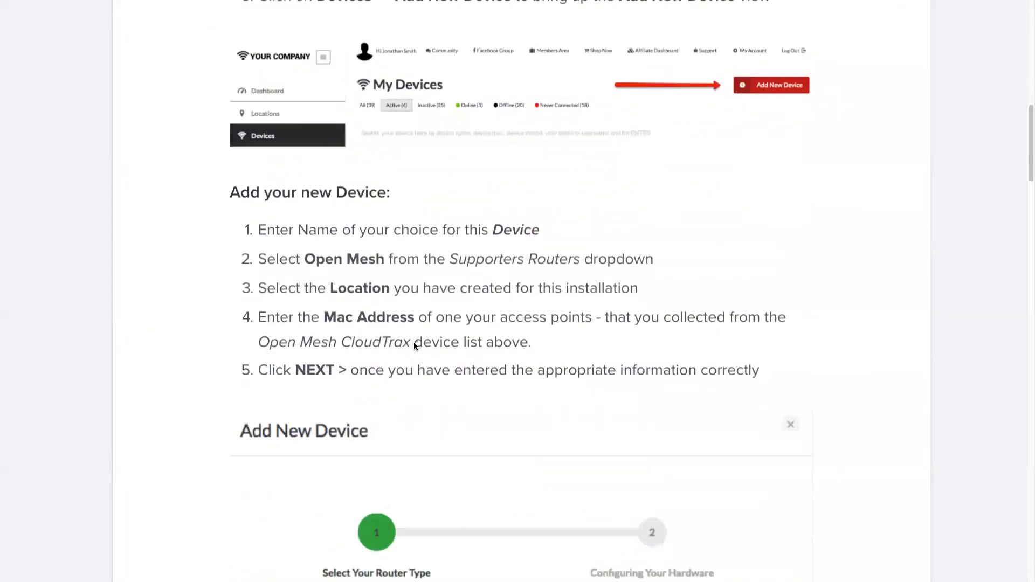
scroll(414, 345, "down", 11)
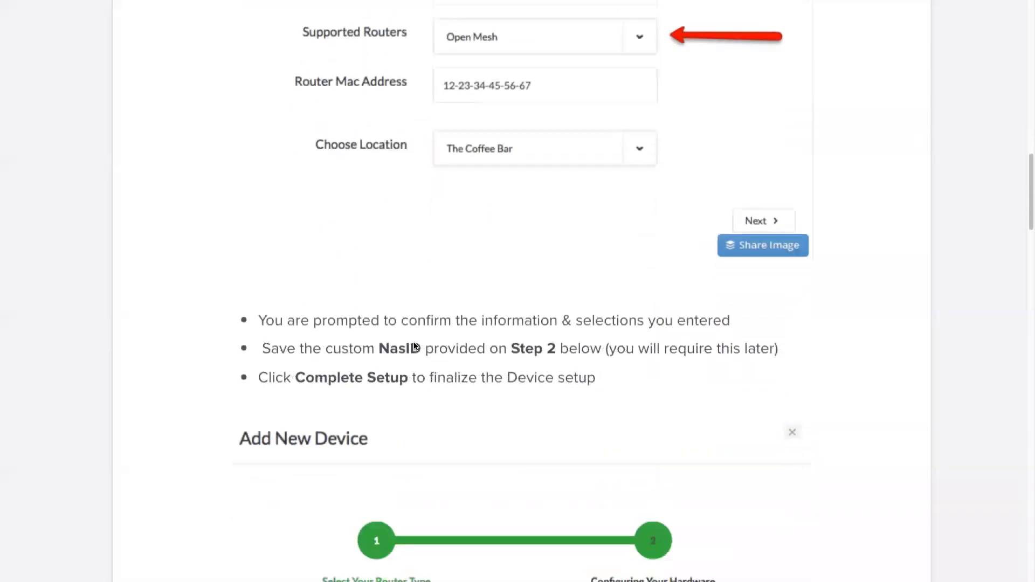
scroll(414, 346, "down", 1)
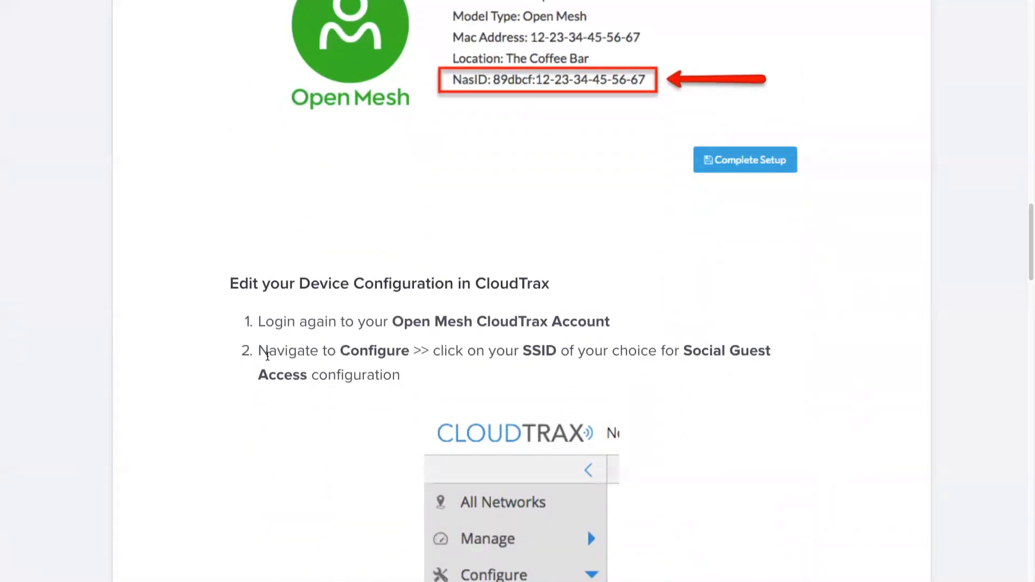
scroll(353, 383, "down", 7)
scroll(399, 456, "down", 5)
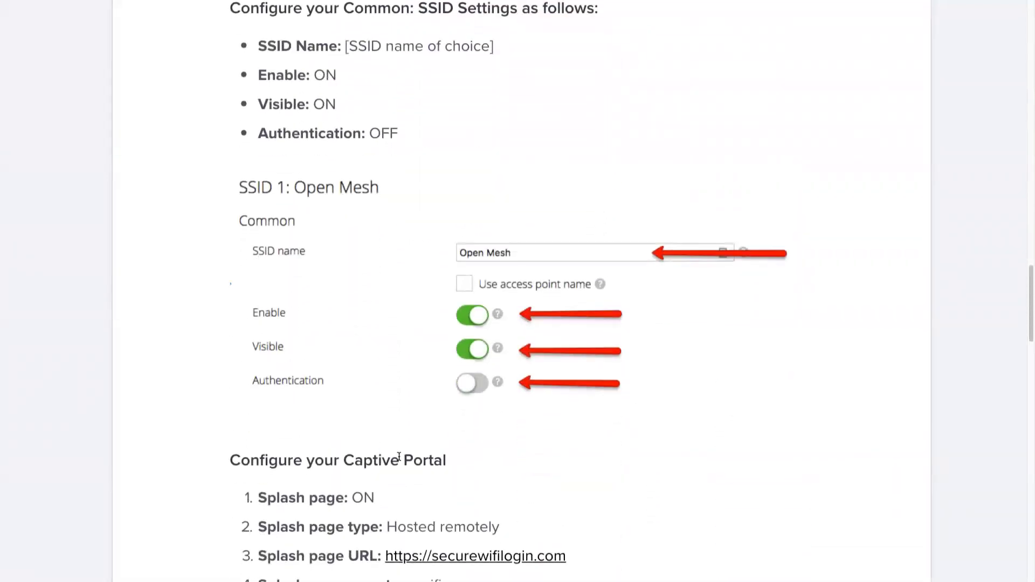
scroll(399, 456, "down", 1)
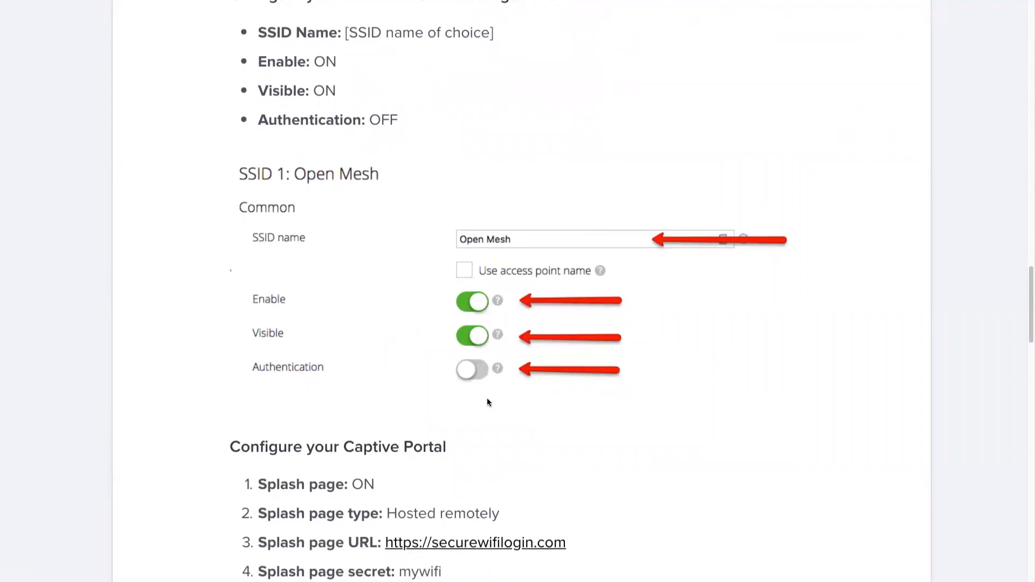
Step: Review the guide's captive portal settings and the walled garden list of domains for whitelisting
scroll(486, 402, "down", 3)
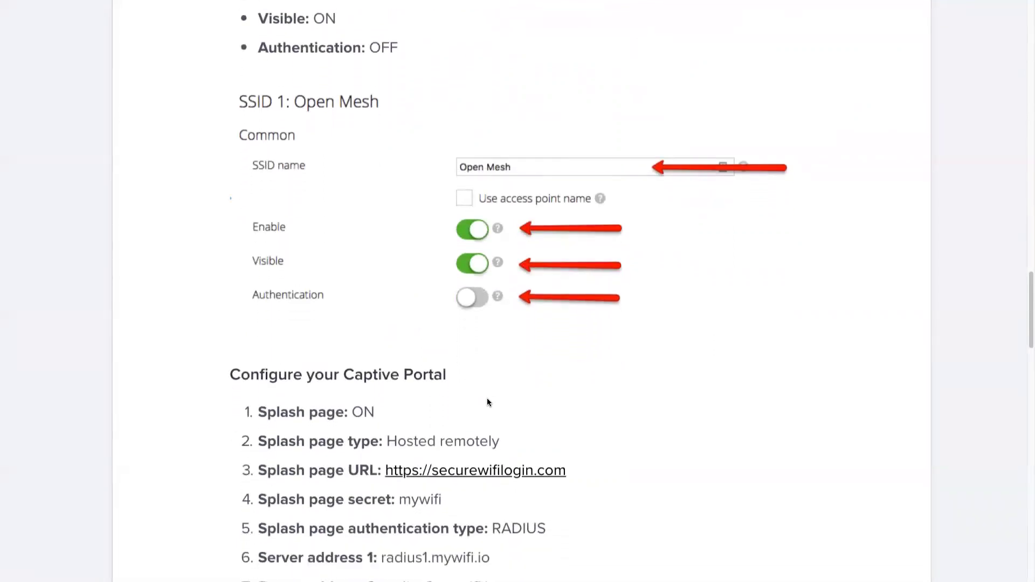
scroll(517, 338, "down", 2)
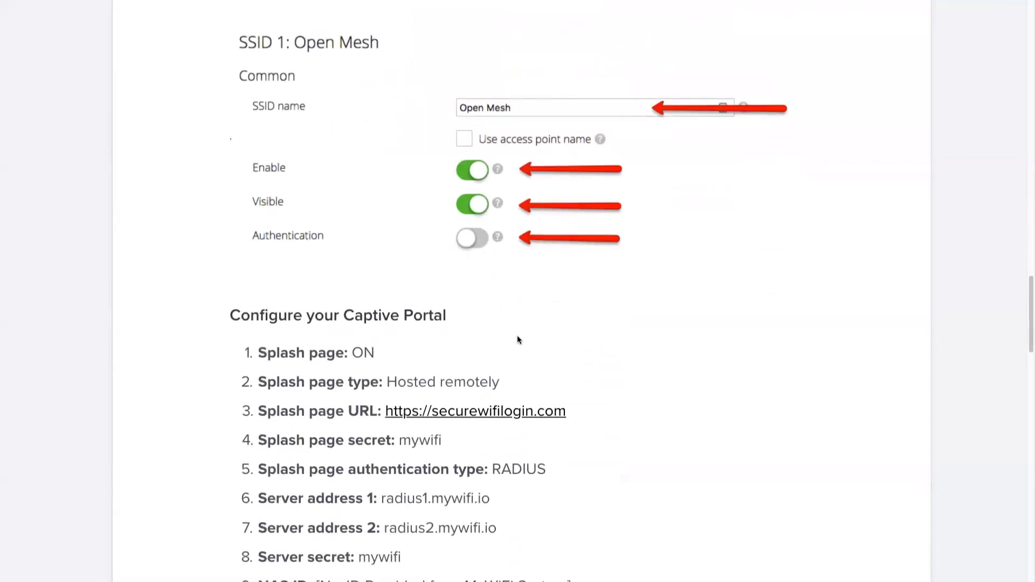
scroll(518, 339, "down", 8)
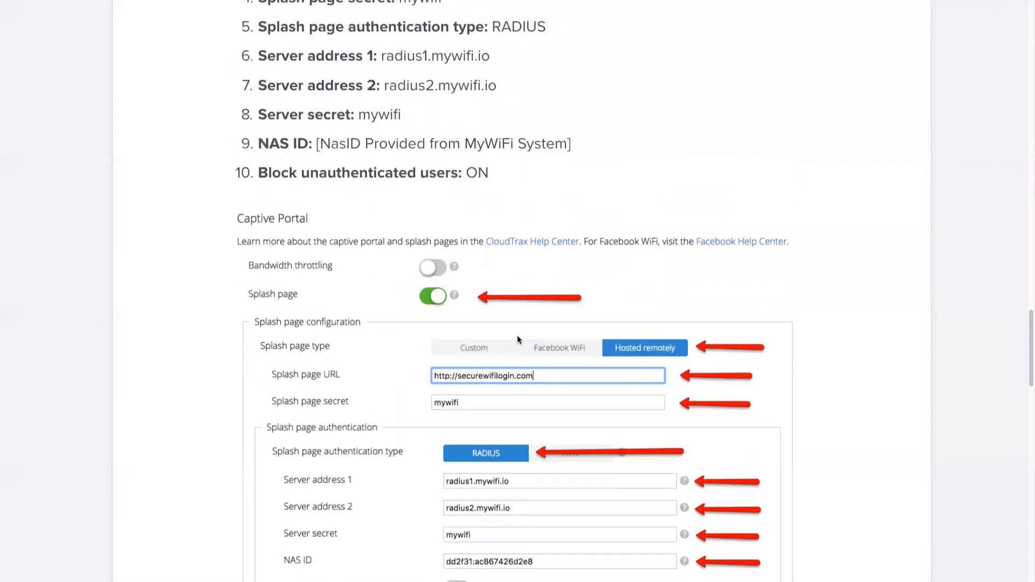
scroll(516, 339, "down", 2)
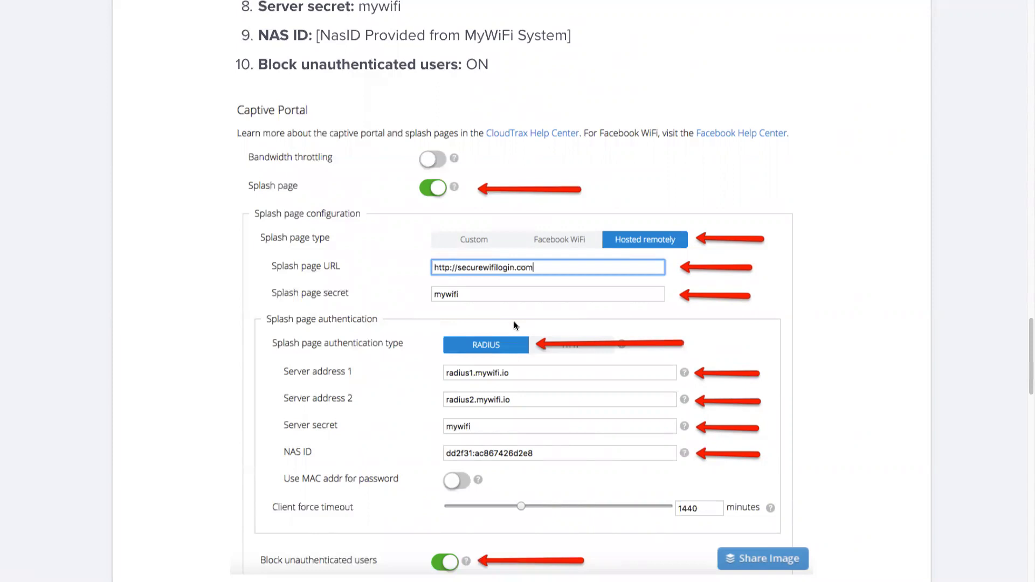
scroll(515, 325, "down", 12)
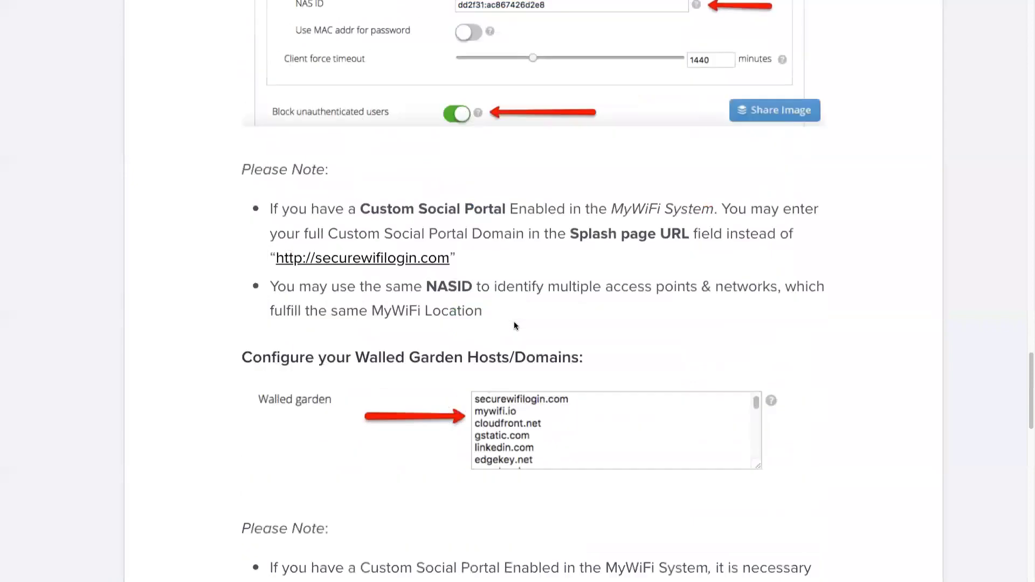
scroll(515, 325, "down", 4)
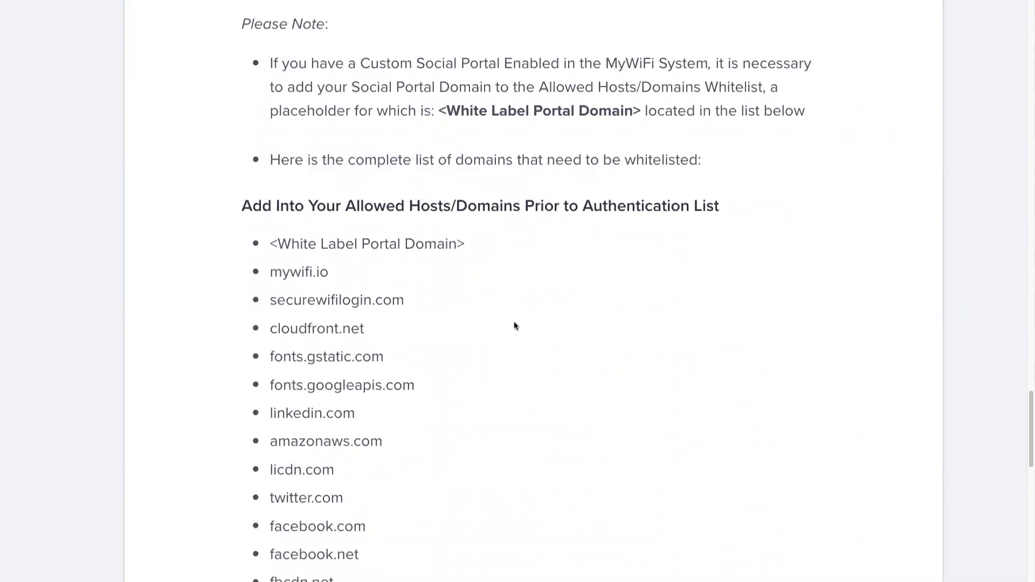
scroll(515, 325, "down", 15)
scroll(515, 325, "down", 8)
scroll(514, 324, "up", 16)
scroll(515, 323, "up", 20)
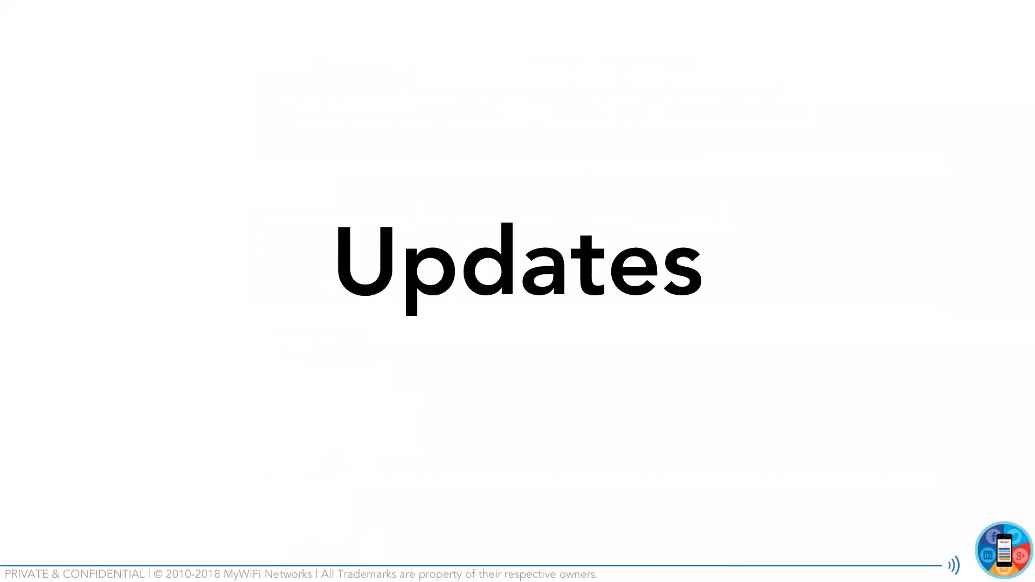
Step: Find and choose Twilio as the integration service, fetch the account's phone numbers and save the integration
type("twi")
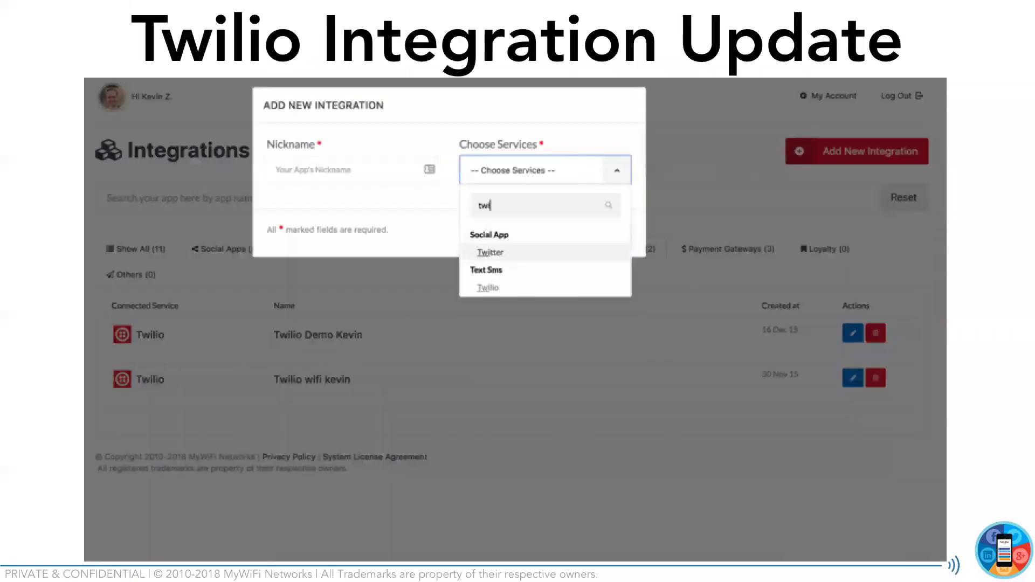
left_click(527, 293)
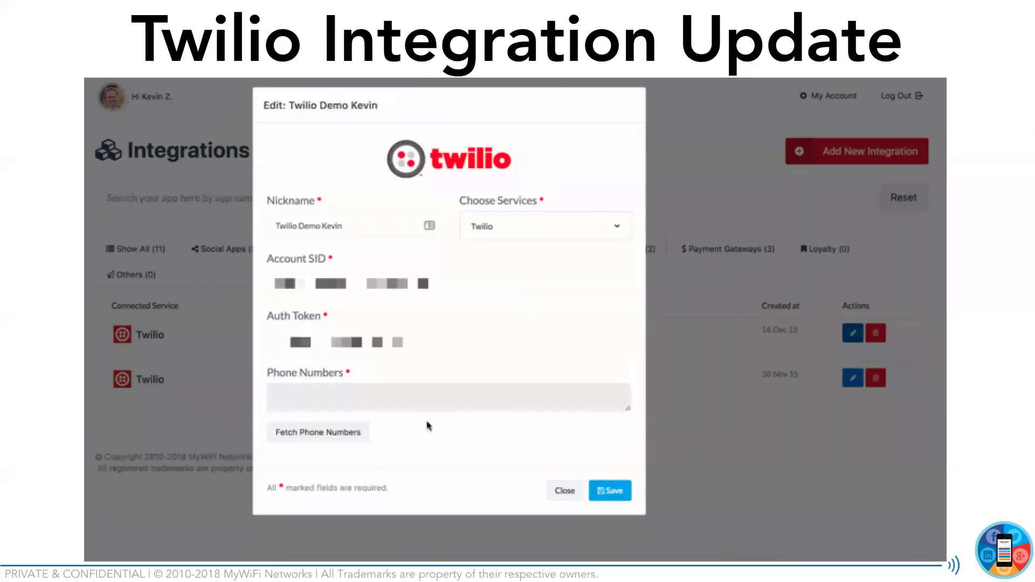
left_click(351, 435)
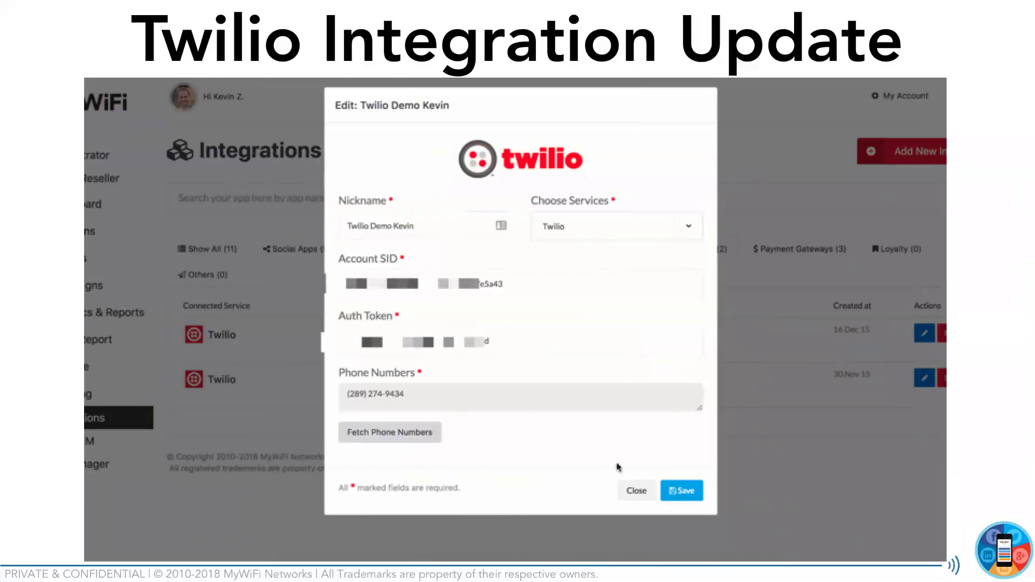
left_click(675, 493)
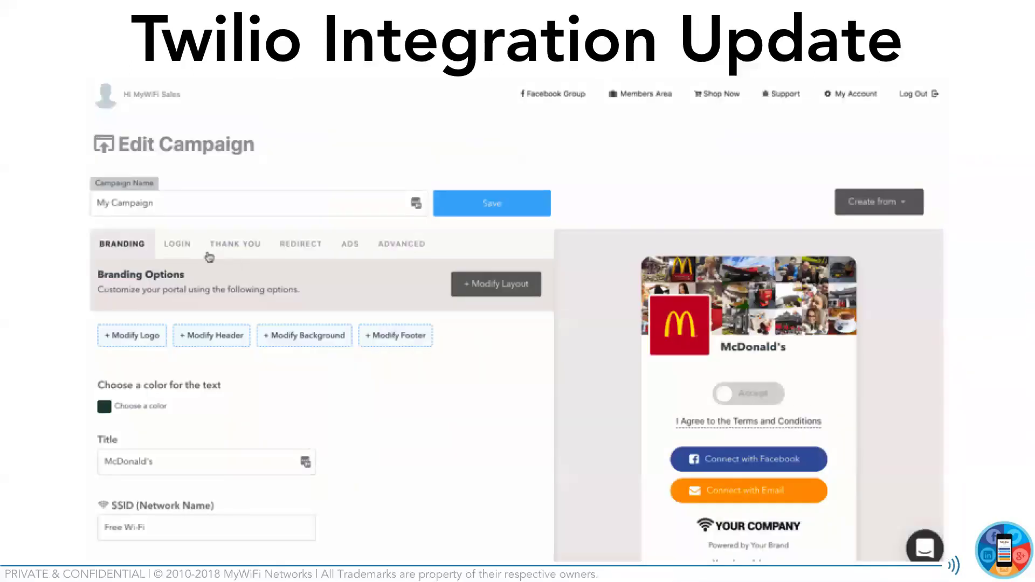
Step: Enable SMS Login in the login options of My Campaign
left_click(183, 245)
scroll(180, 328, "down", 1)
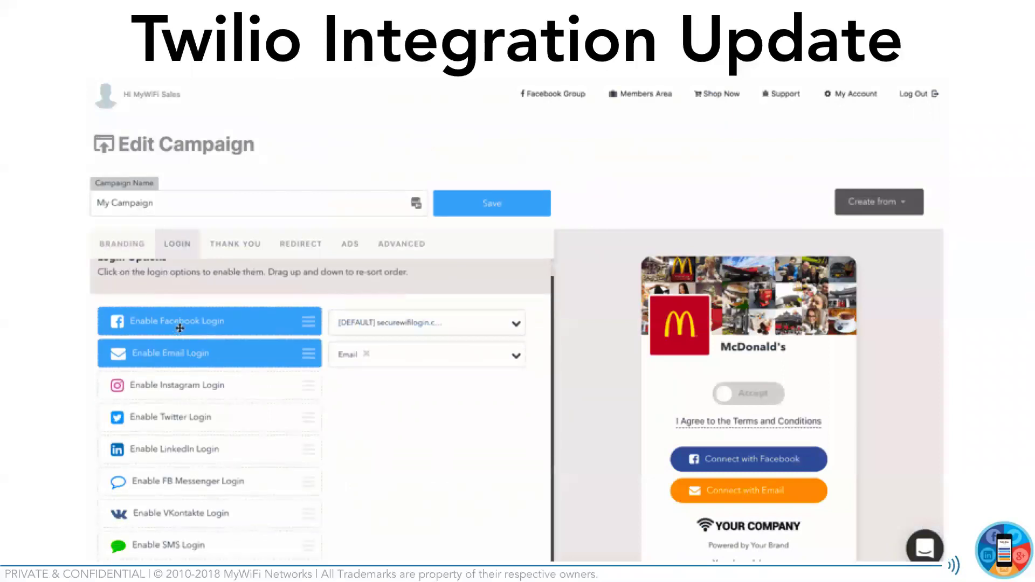
left_click(317, 543)
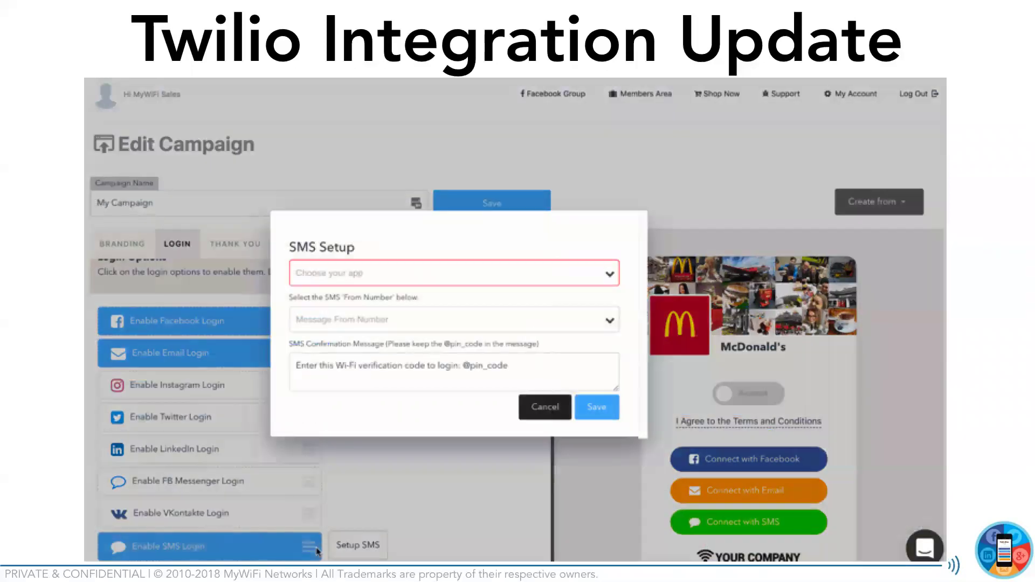
Step: In the SMS setup, choose the SMS Demo app and select its phone number as the message's from number
left_click(387, 273)
left_click(383, 292)
left_click(387, 320)
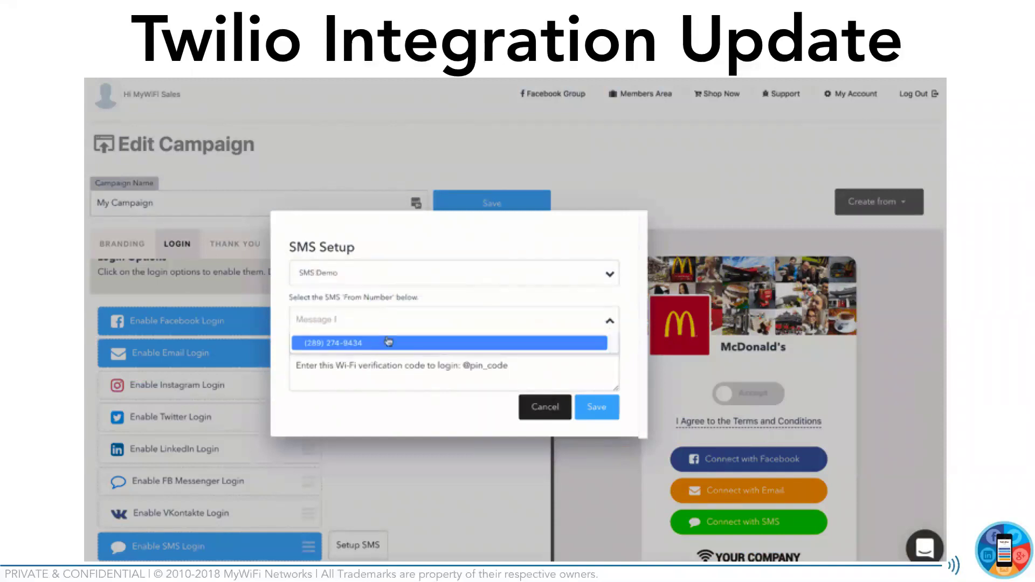
left_click(388, 345)
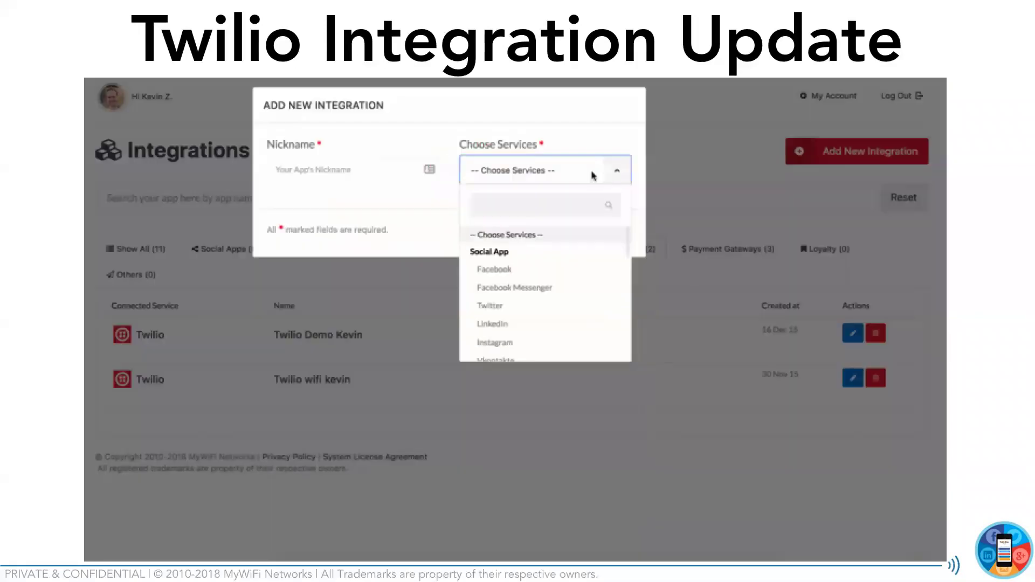
Step: Choose Twilio as the service of the new integration, fetch the account's phone numbers and save it
type("twi")
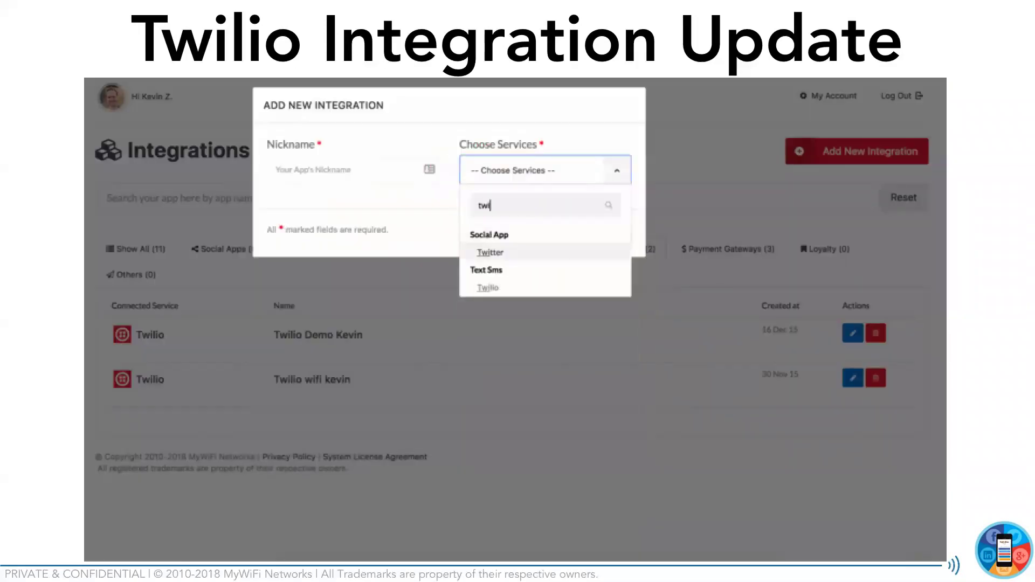
left_click(526, 289)
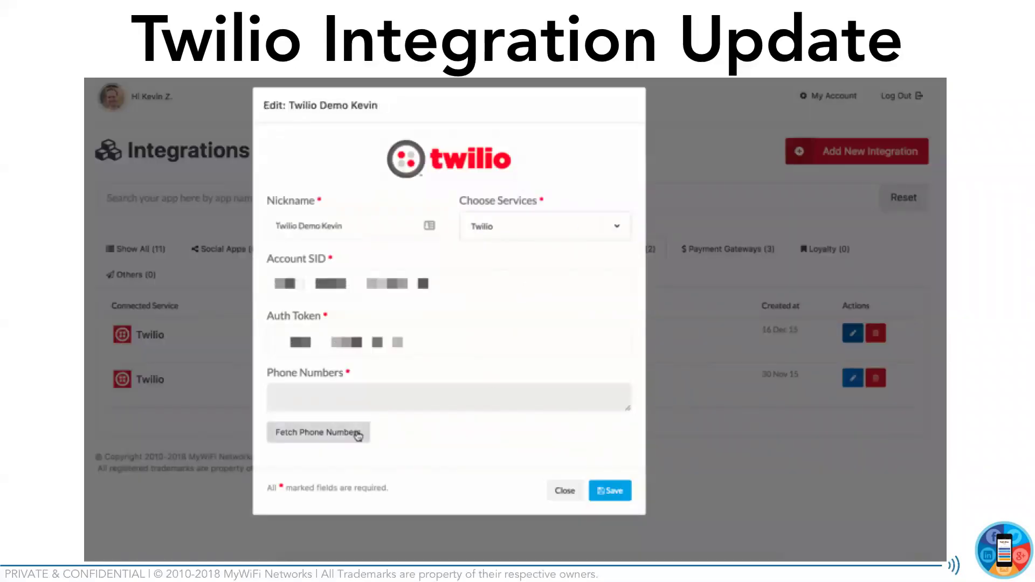
left_click(348, 433)
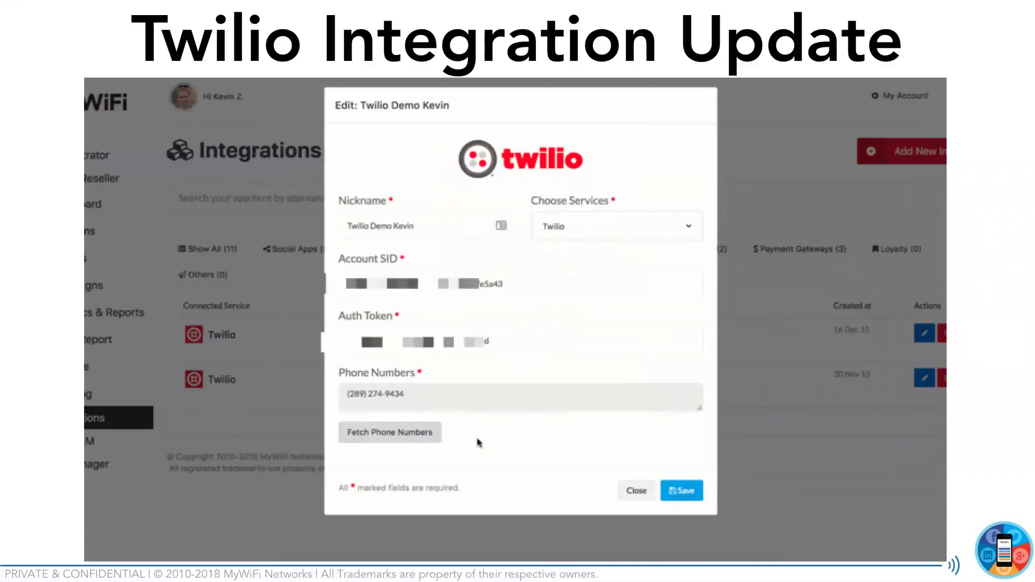
left_click(675, 492)
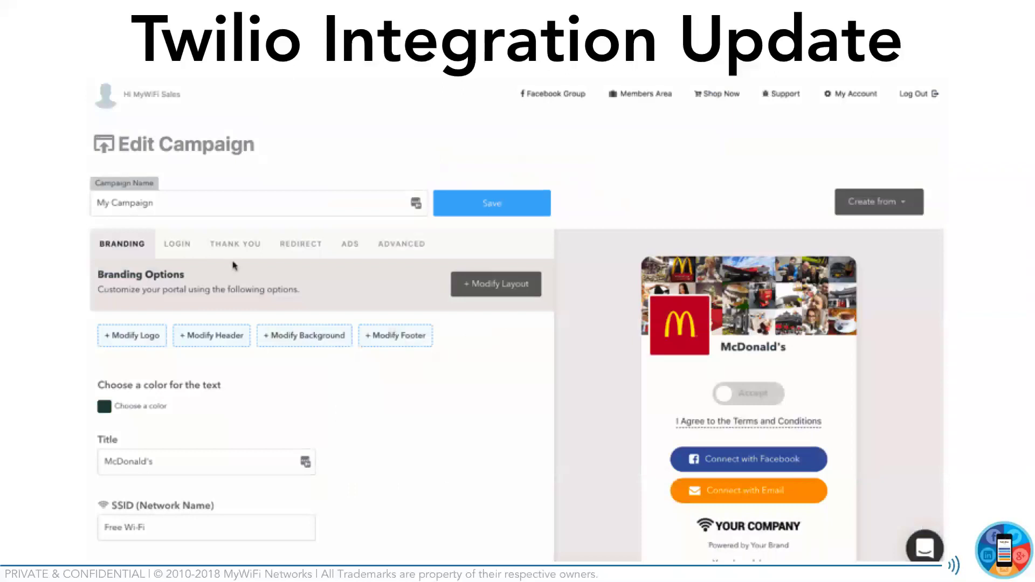
Step: Enable SMS Login in My Campaign's login options and choose the SMS Demo app in the SMS setup
left_click(182, 245)
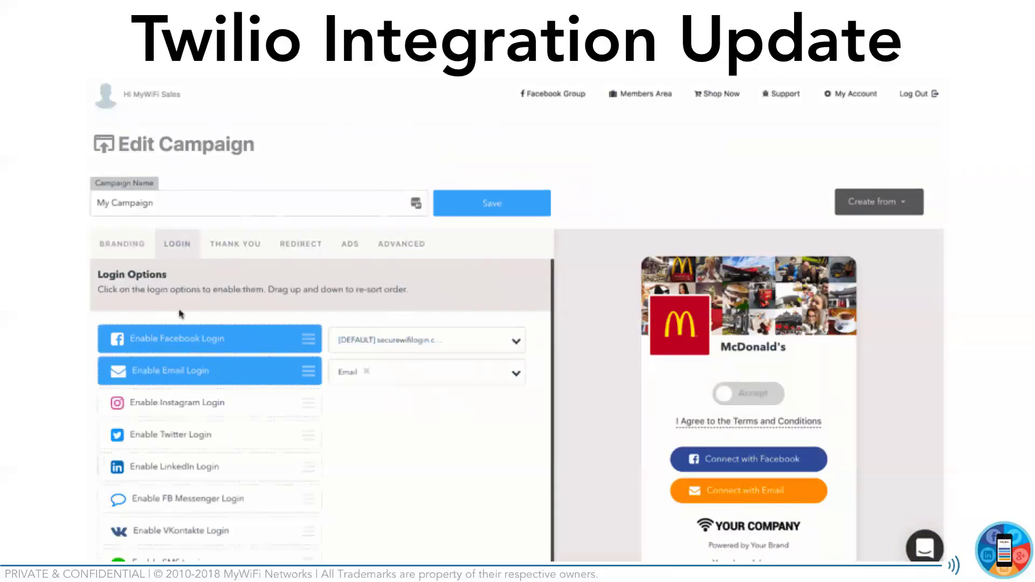
scroll(181, 318, "down", 1)
left_click(317, 548)
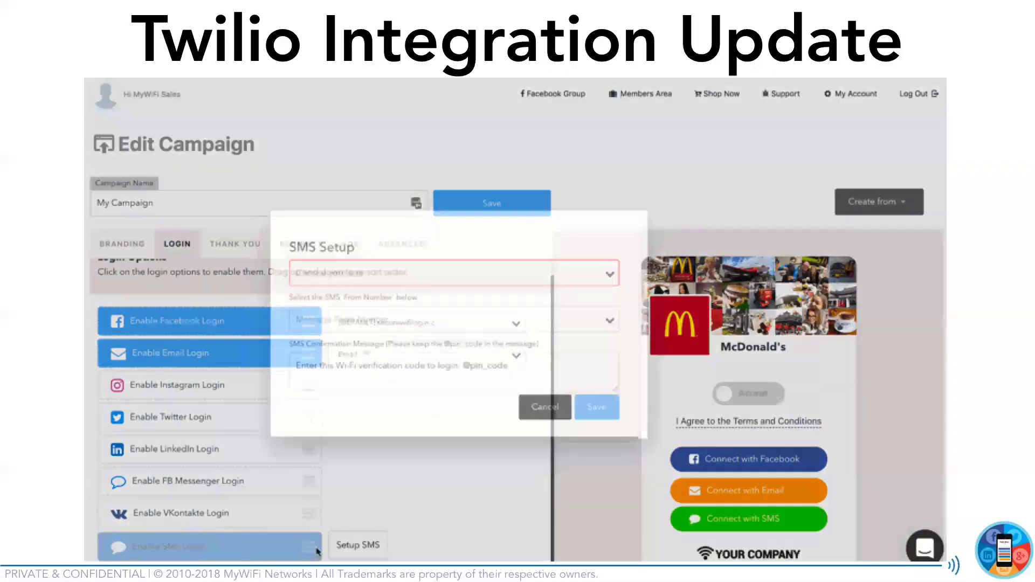
left_click(388, 271)
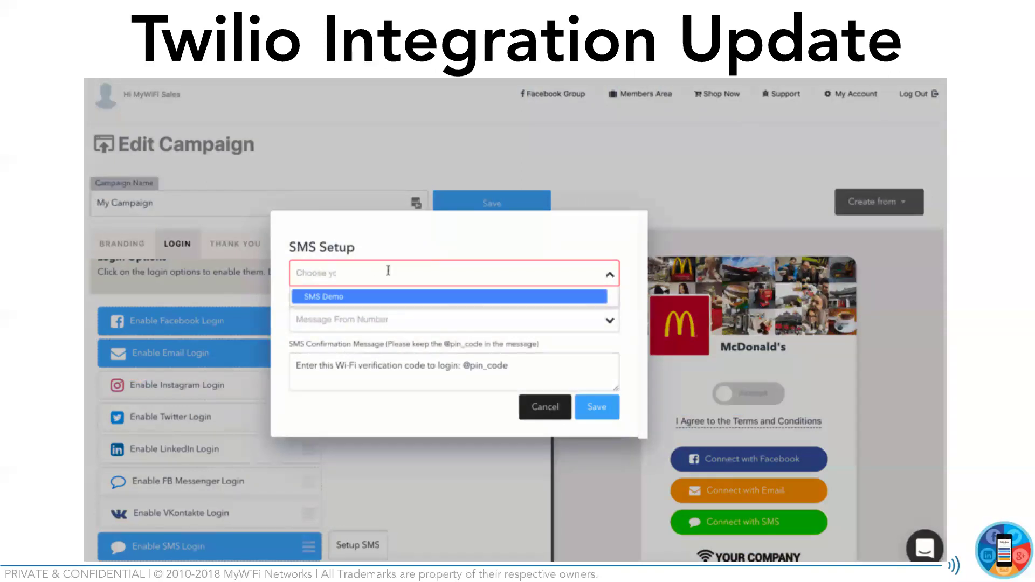
left_click(386, 296)
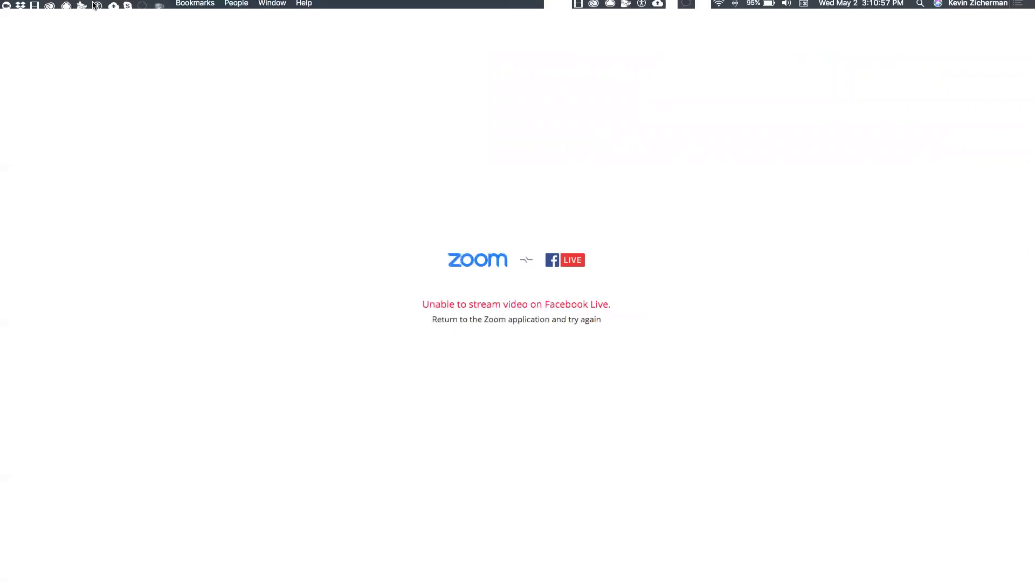
Step: Switch to the MyWiFi Sales login page in the browser
left_click(86, 24)
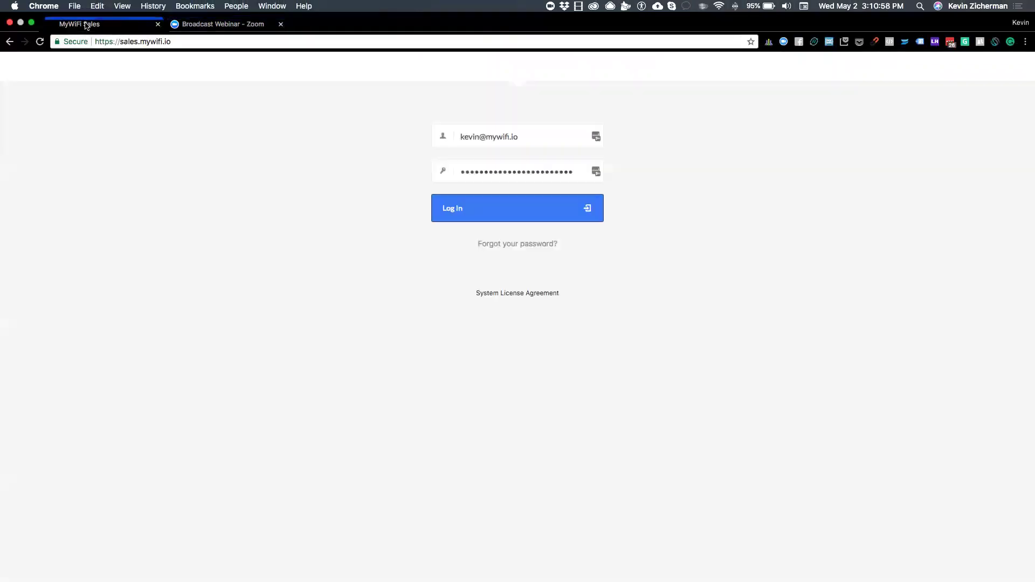
left_click(568, 214)
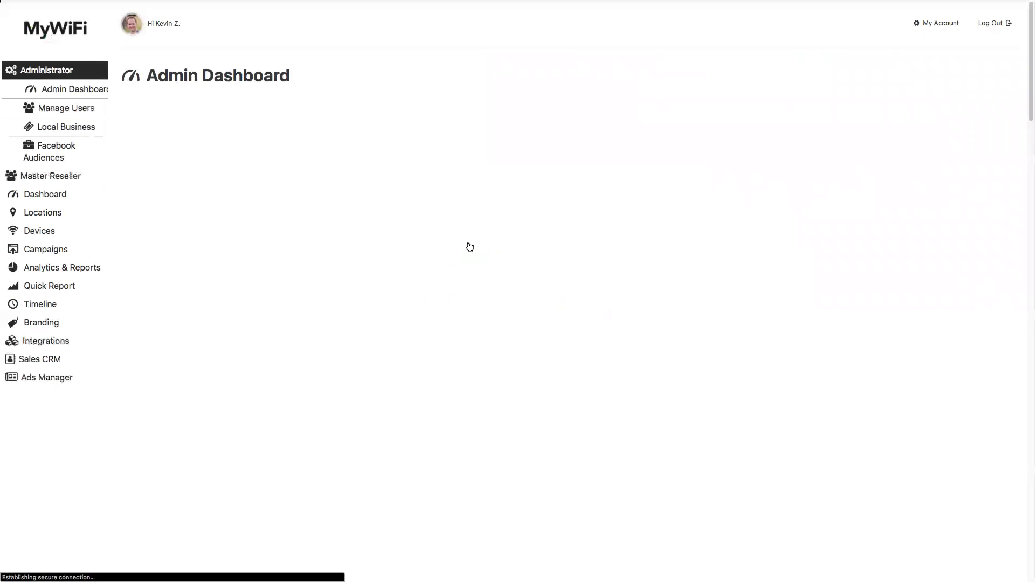
left_click(79, 215)
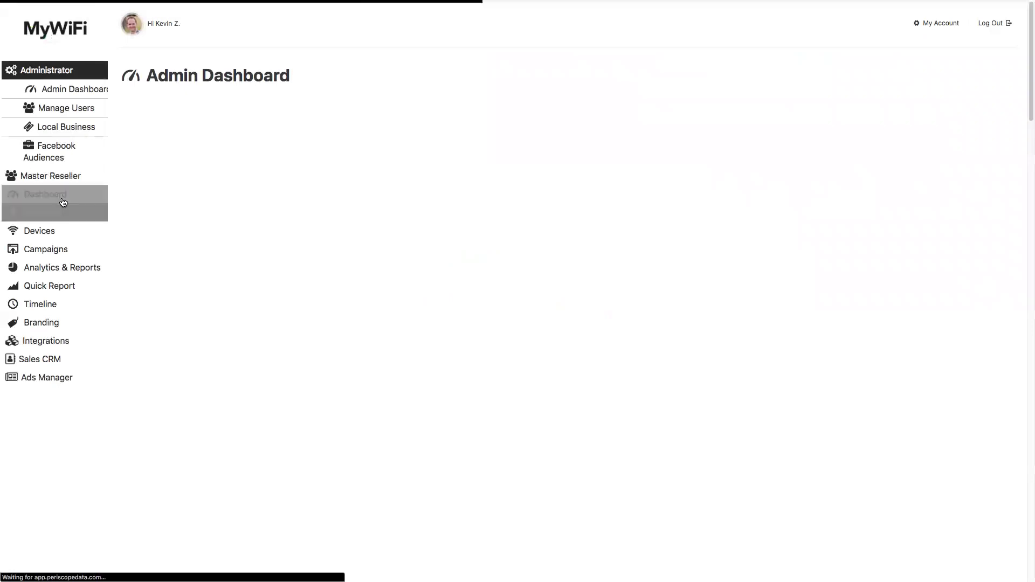
left_click(1008, 23)
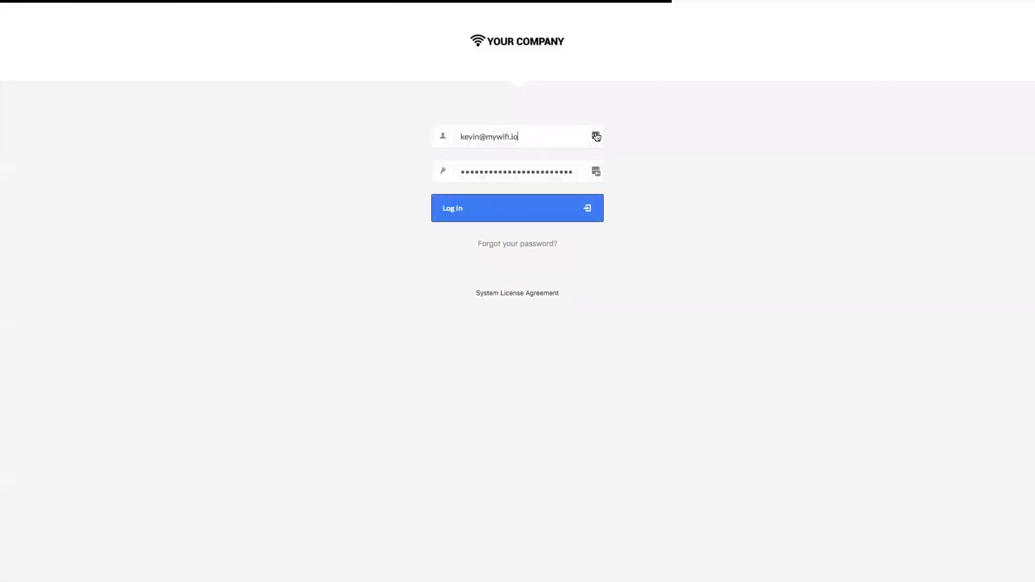
Step: Fill in the sales account's e-mail and password from the saved logins and log in
left_click(596, 137)
scroll(537, 202, "down", 1)
scroll(537, 203, "down", 10)
scroll(536, 203, "down", 3)
left_click(536, 195)
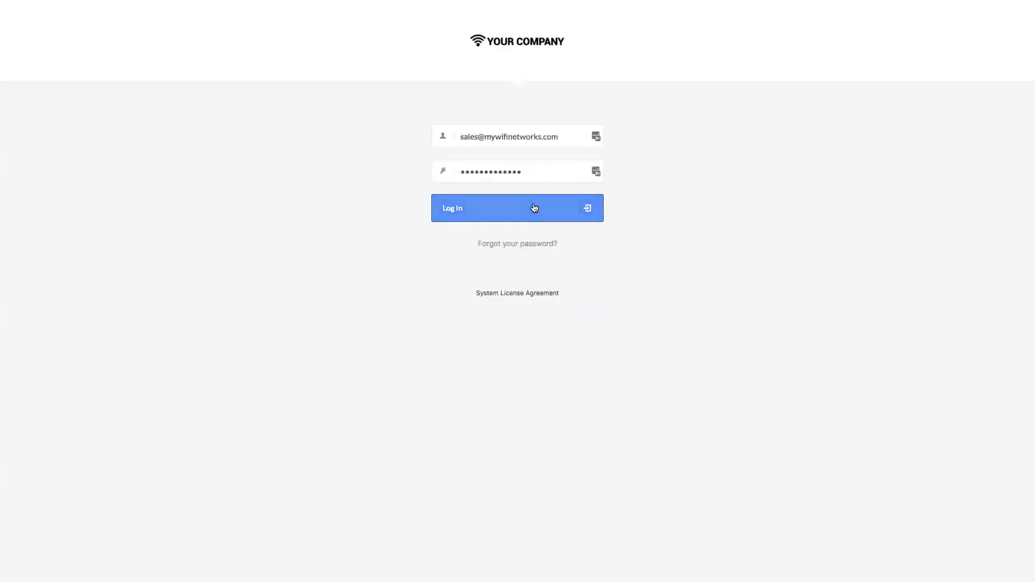
left_click(533, 208)
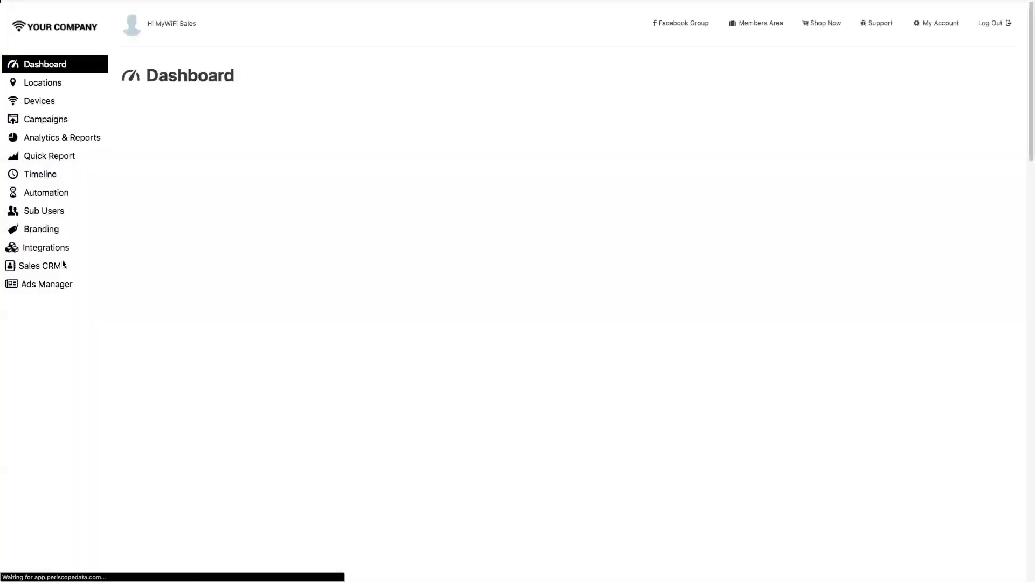
Step: Open the SMS Demo Twilio integration among the SMS/text apps, fetch its phone numbers and close it without saving
left_click(25, 211)
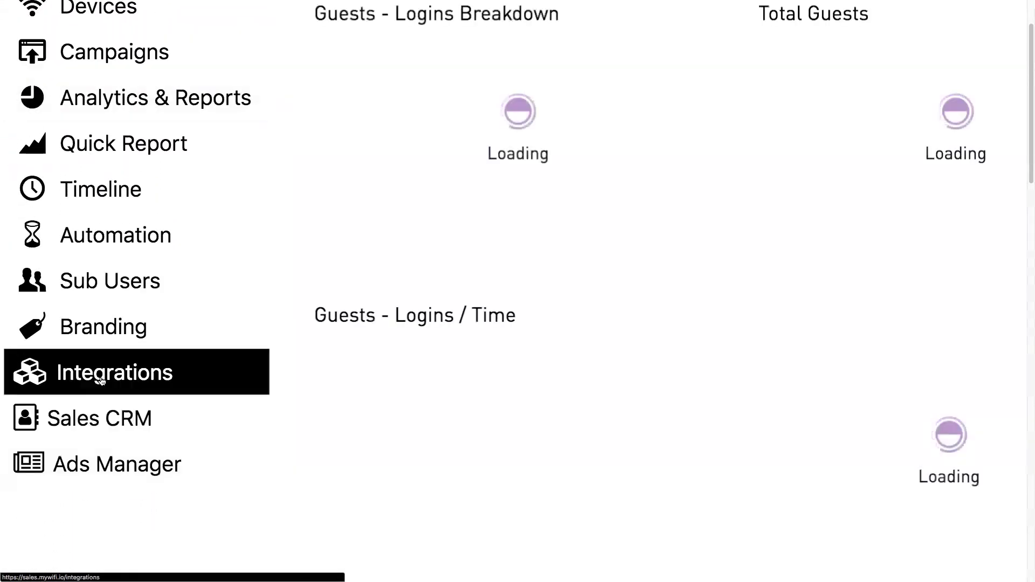
left_click(102, 381)
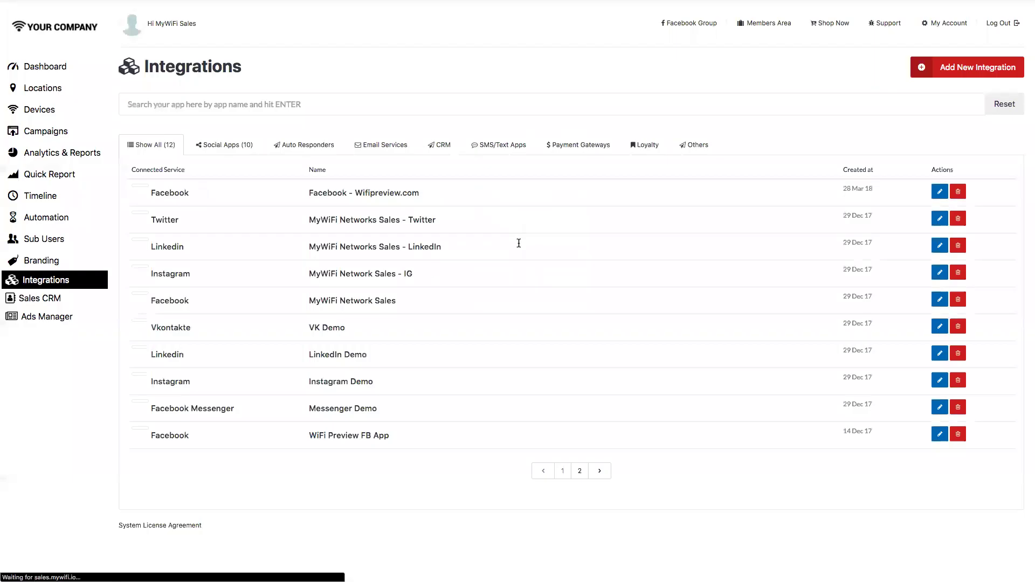
left_click(549, 144)
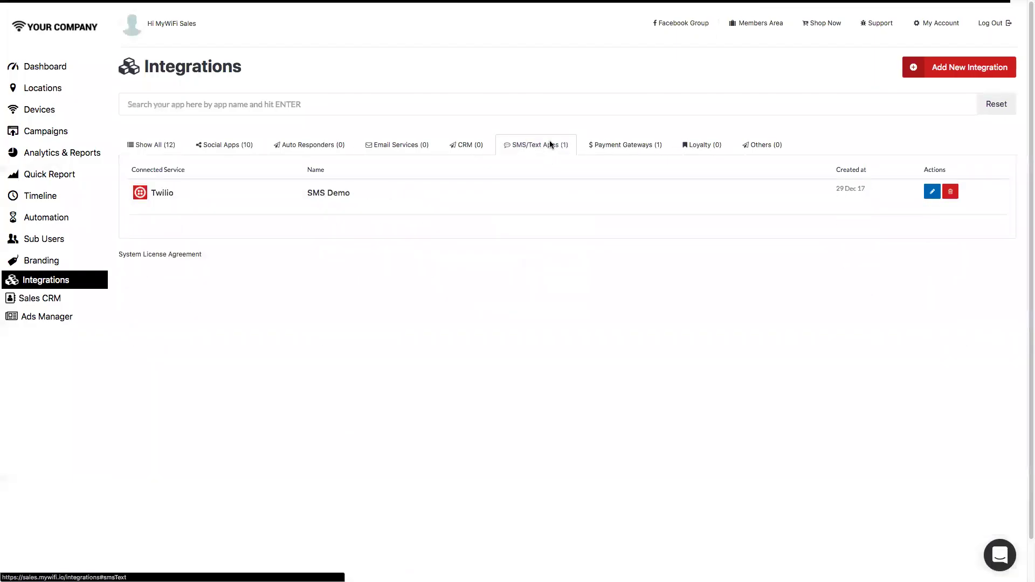
left_click(932, 192)
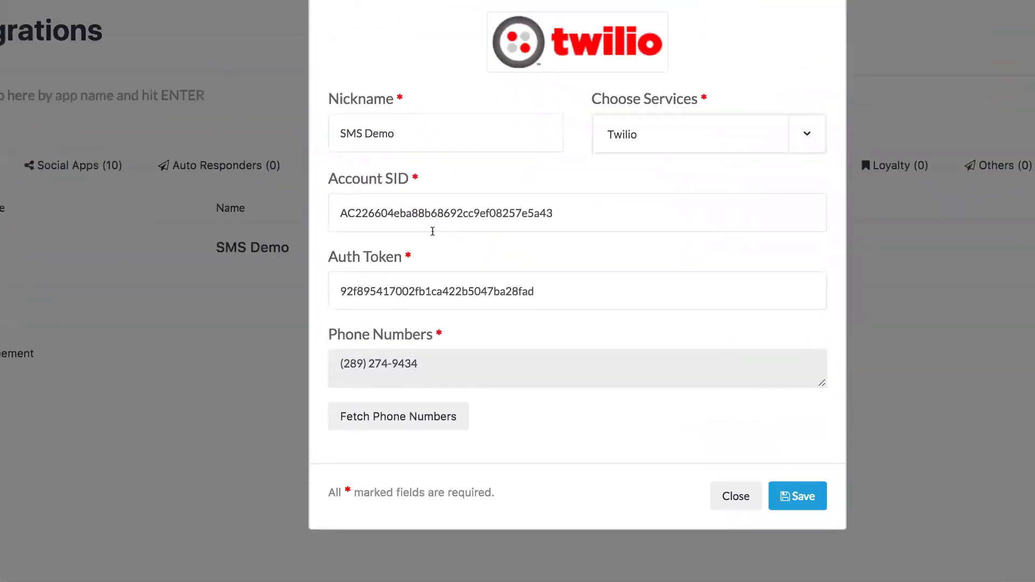
scroll(432, 231, "down", 5)
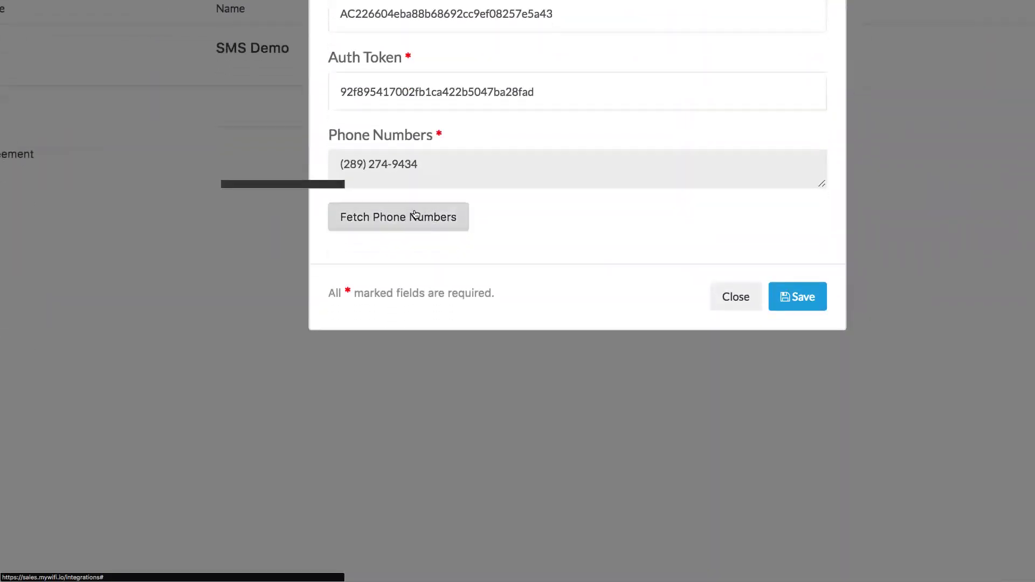
left_click(415, 215)
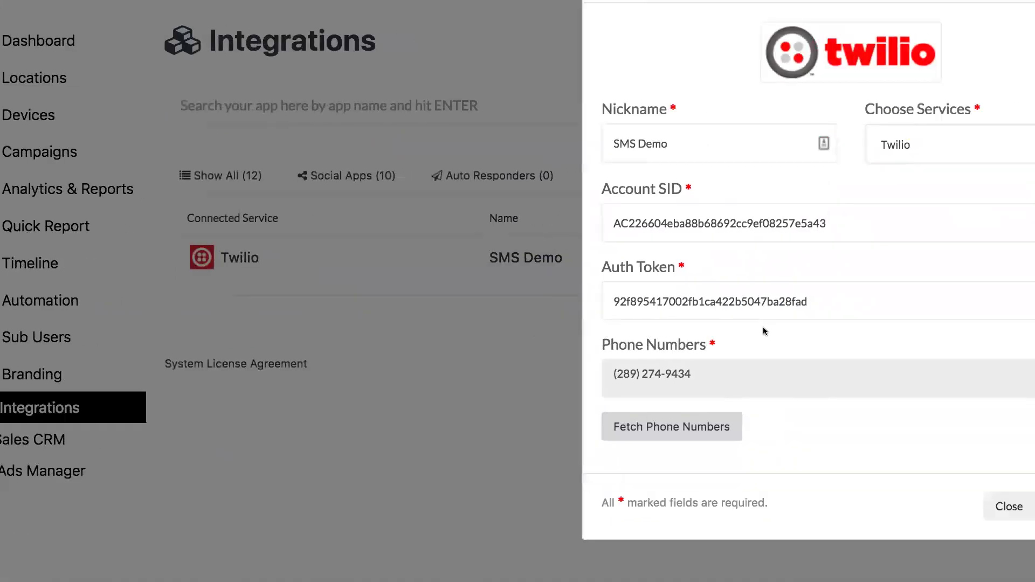
left_click(1009, 506)
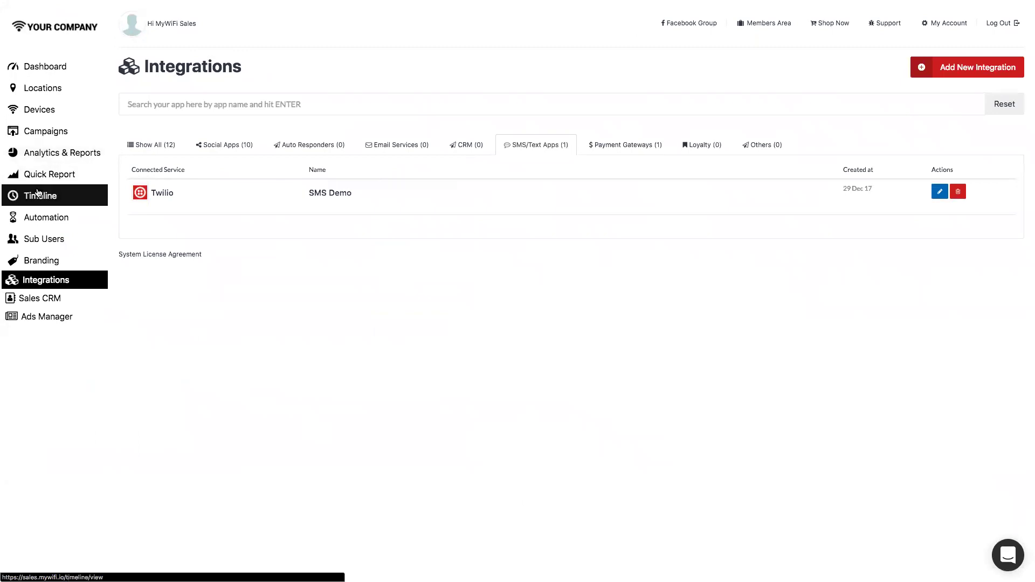
Step: Start a new user automation named "Test Automation - SMS Hello" with Inactive as its trigger
left_click(44, 217)
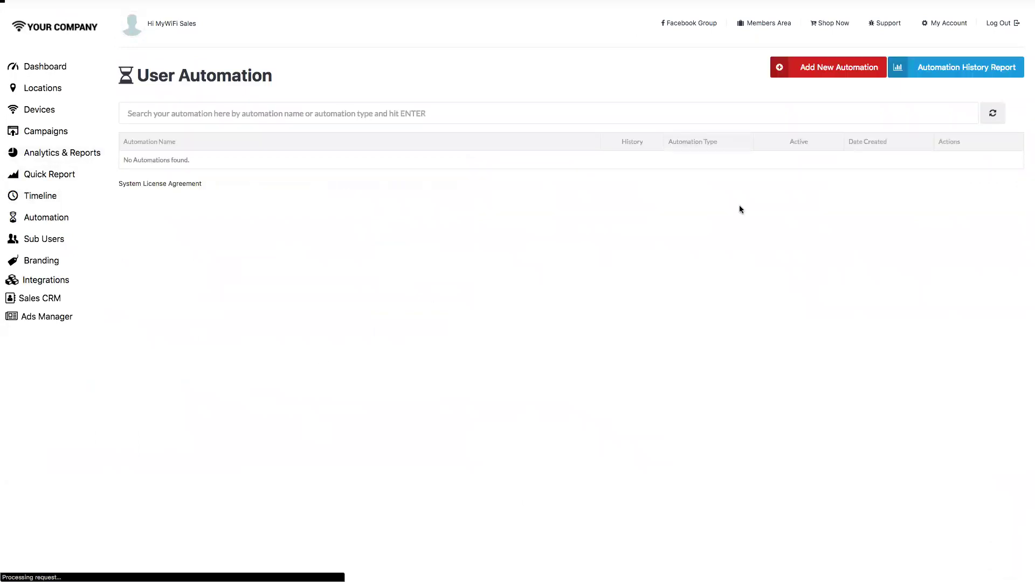
left_click(834, 68)
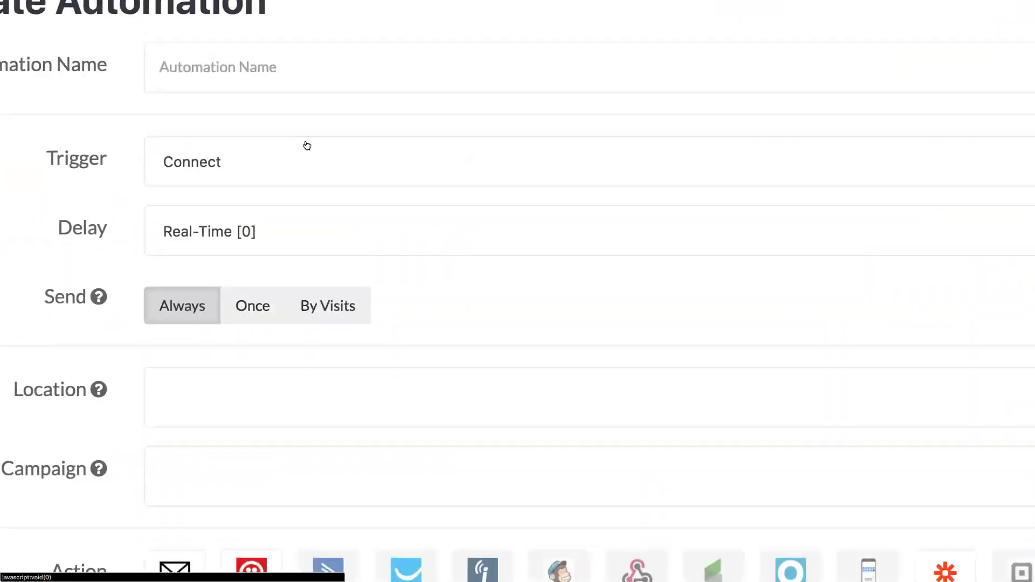
left_click(240, 66)
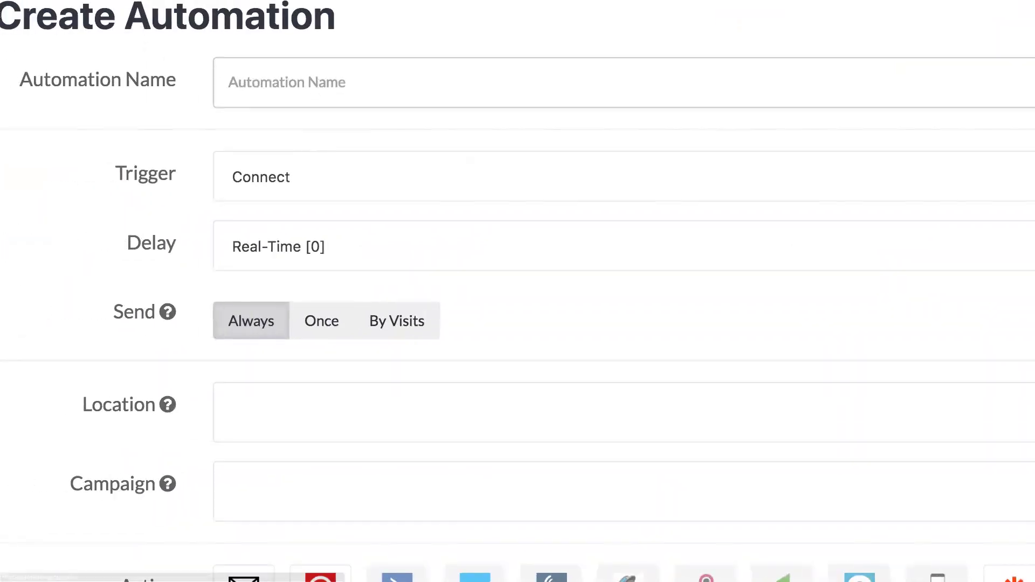
type("Test Automation - SMS Hello")
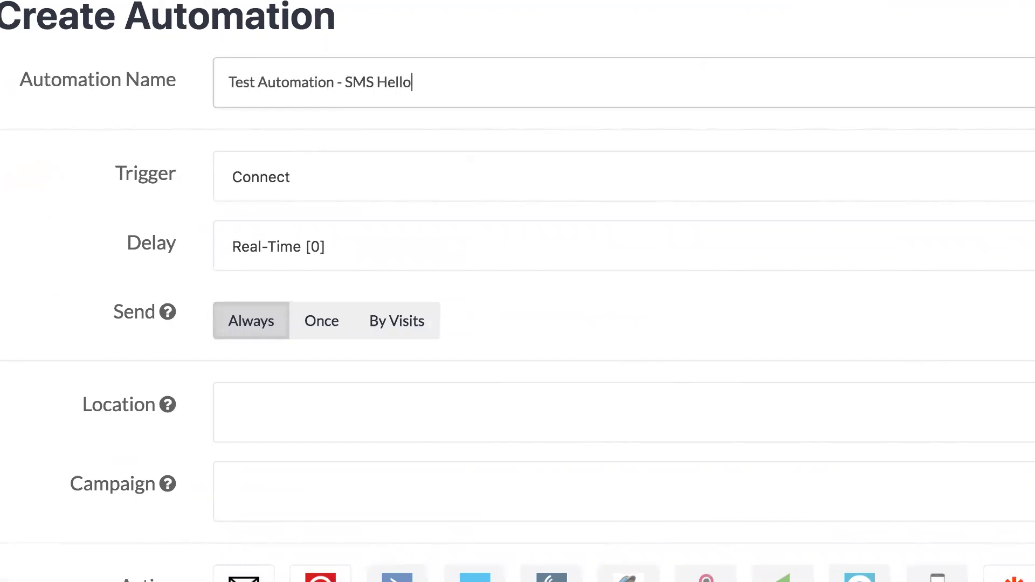
left_click(286, 157)
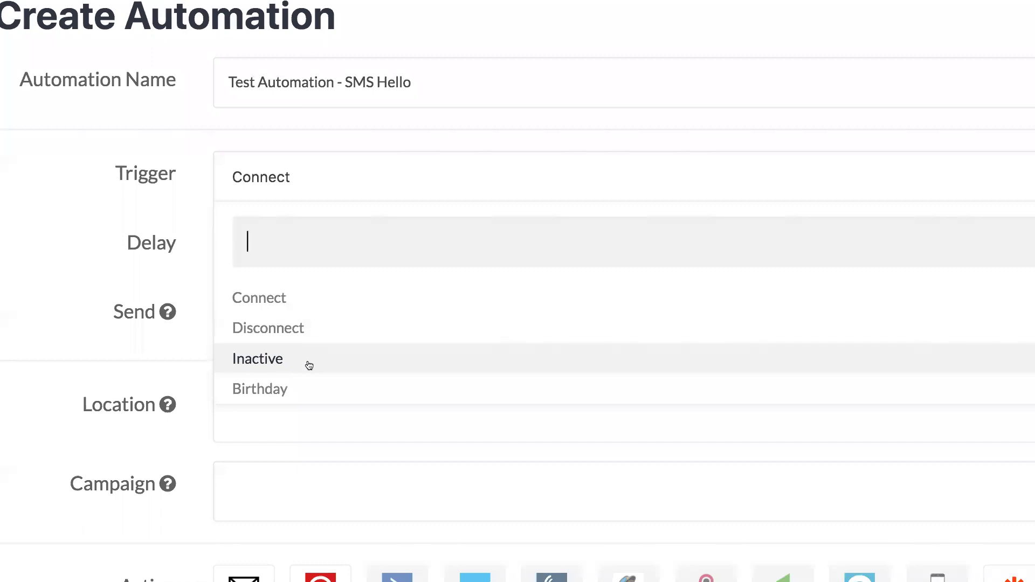
left_click(277, 361)
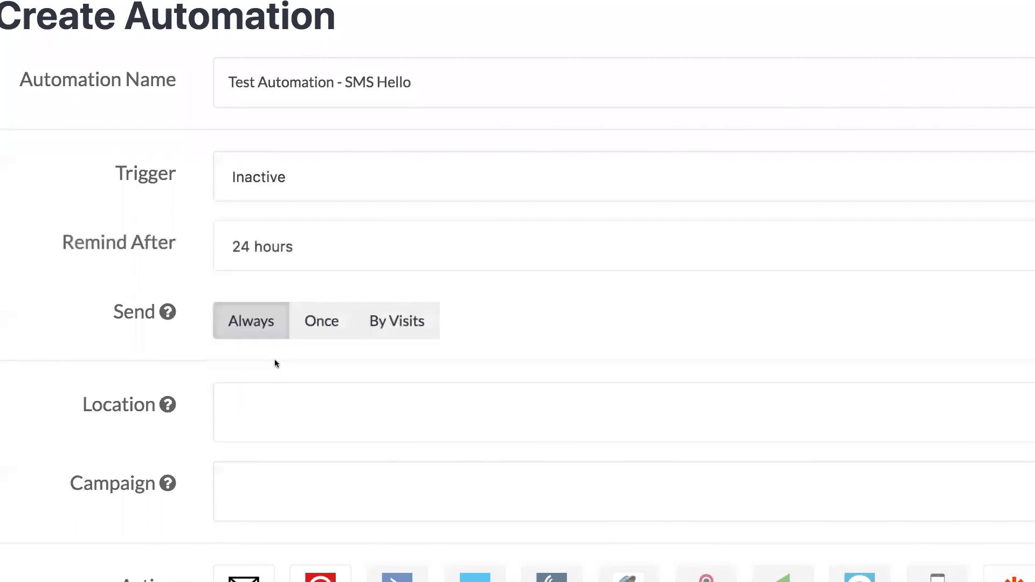
Step: Set the automation's Remind After period to 7 Days
left_click(264, 248)
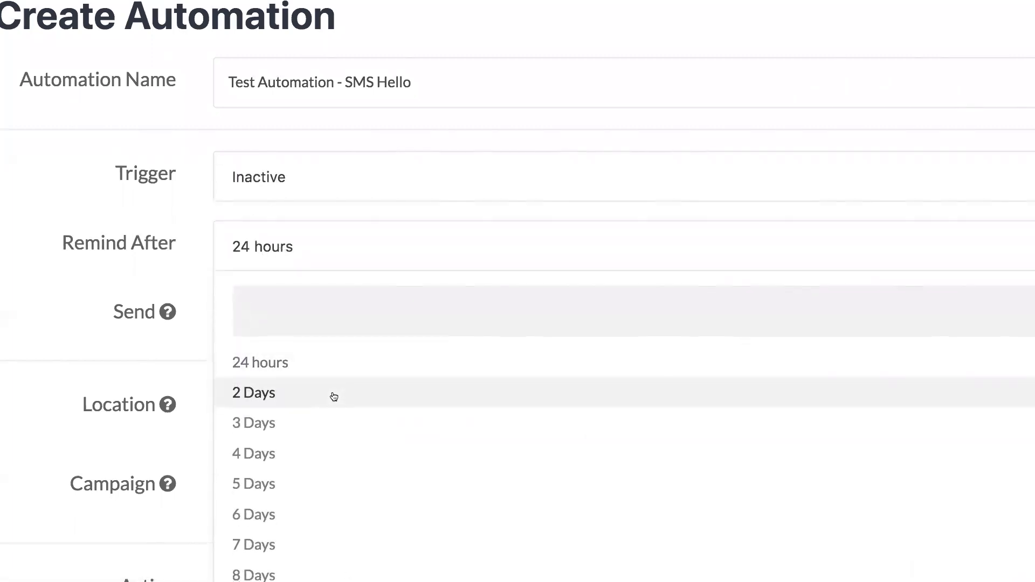
scroll(334, 396, "down", 6)
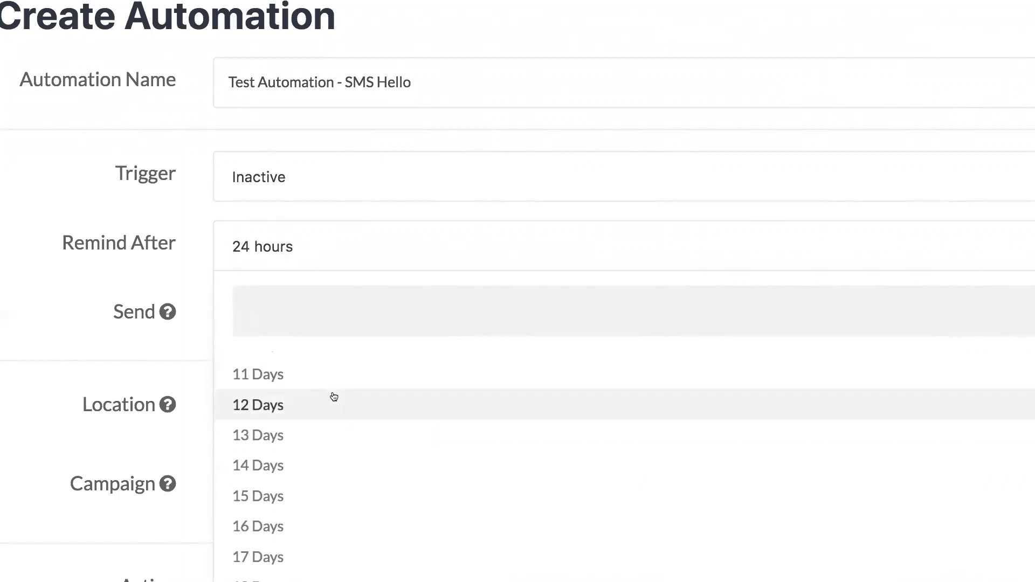
scroll(330, 463, "down", 2)
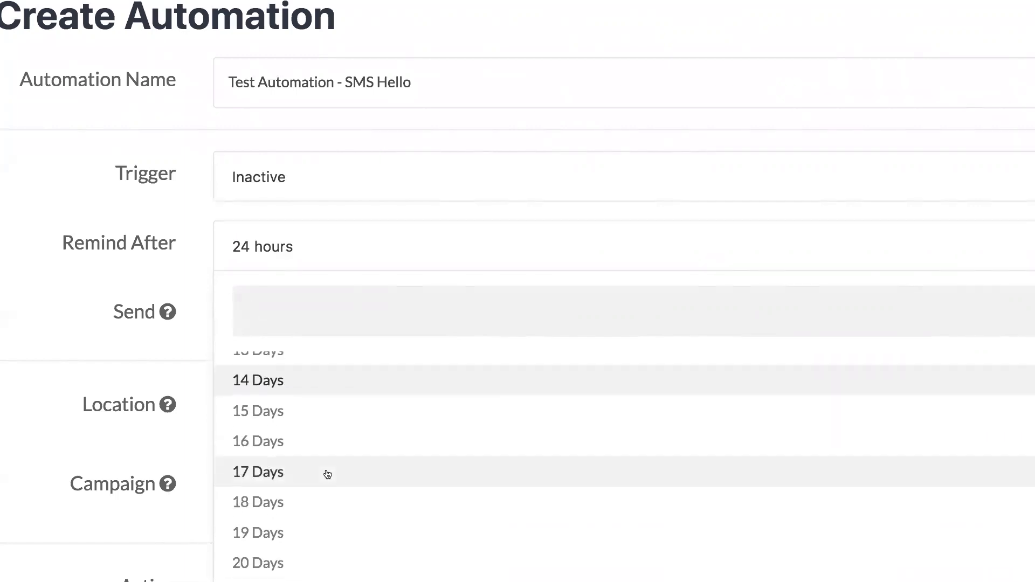
scroll(327, 474, "up", 8)
scroll(328, 474, "down", 14)
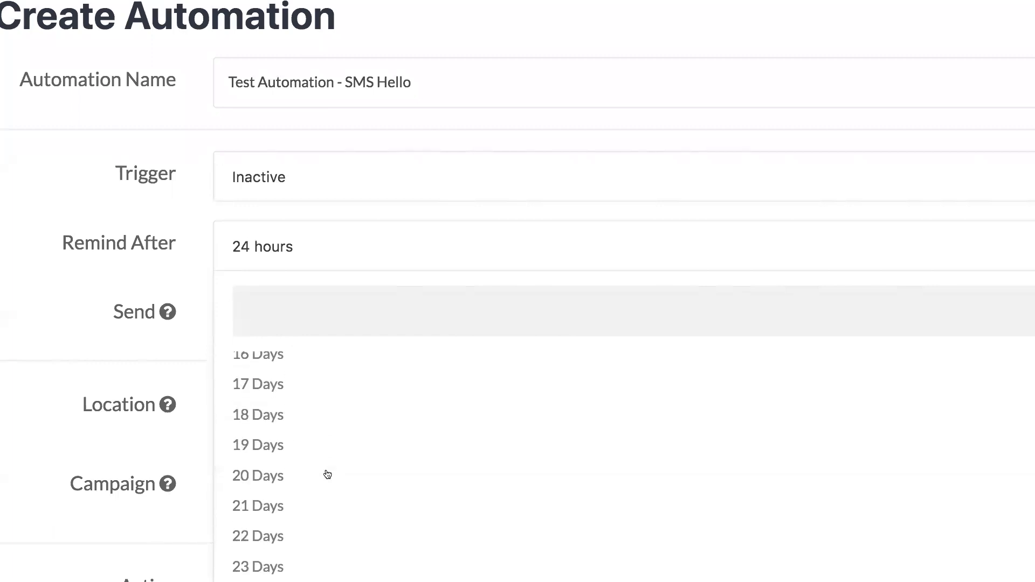
scroll(318, 446, "up", 2)
scroll(317, 446, "up", 10)
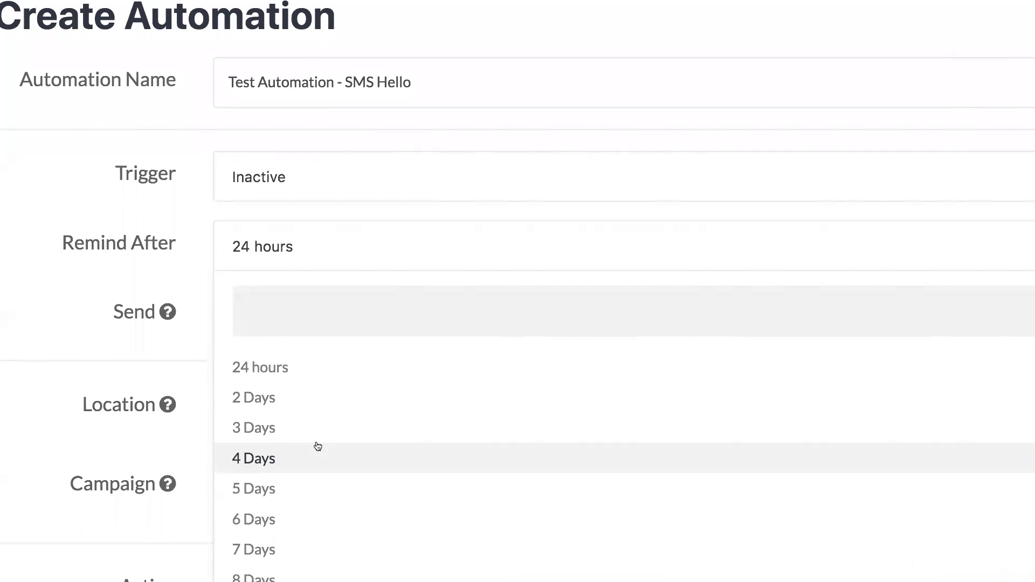
scroll(318, 446, "down", 1)
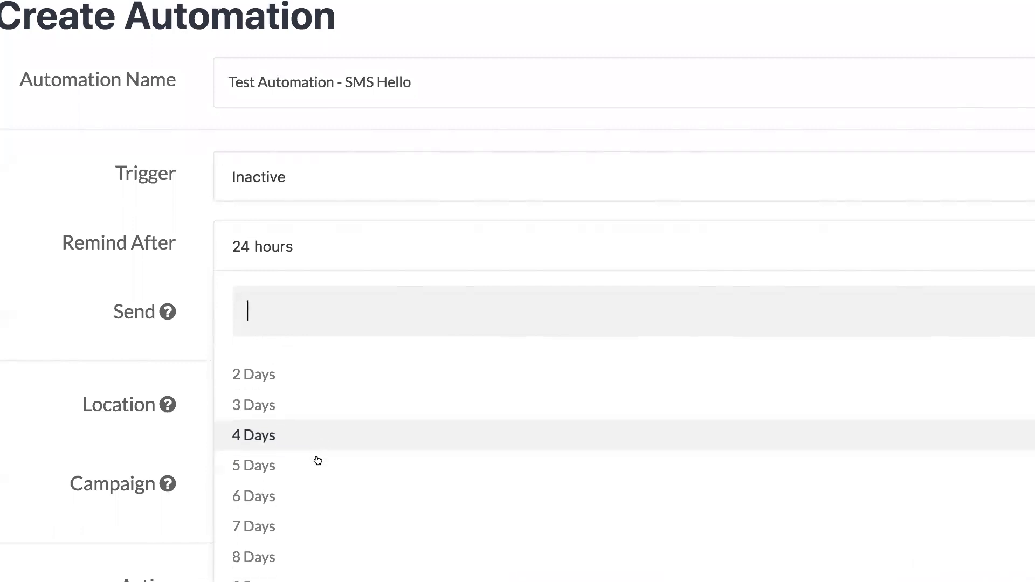
left_click(328, 534)
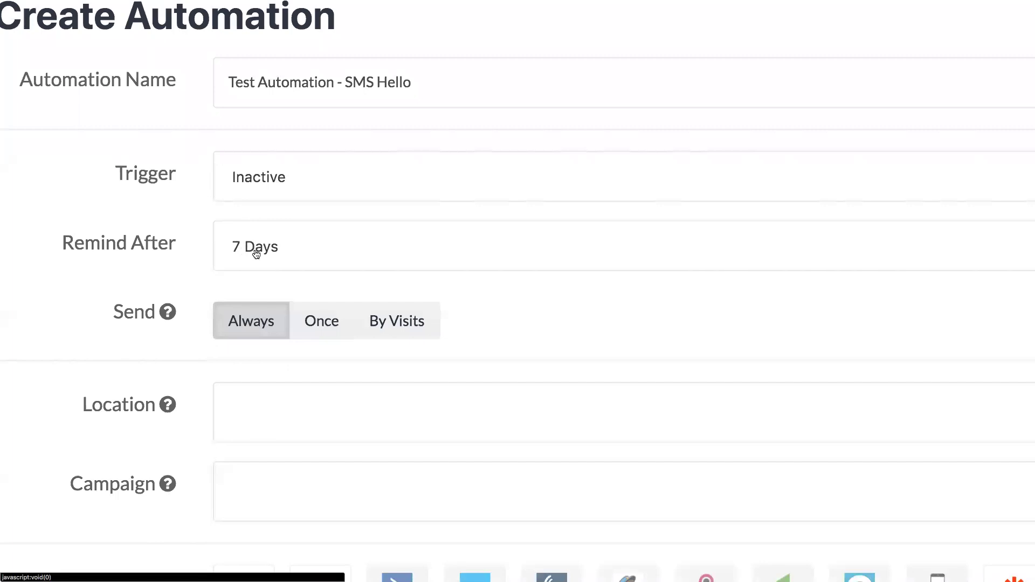
scroll(264, 322, "down", 2)
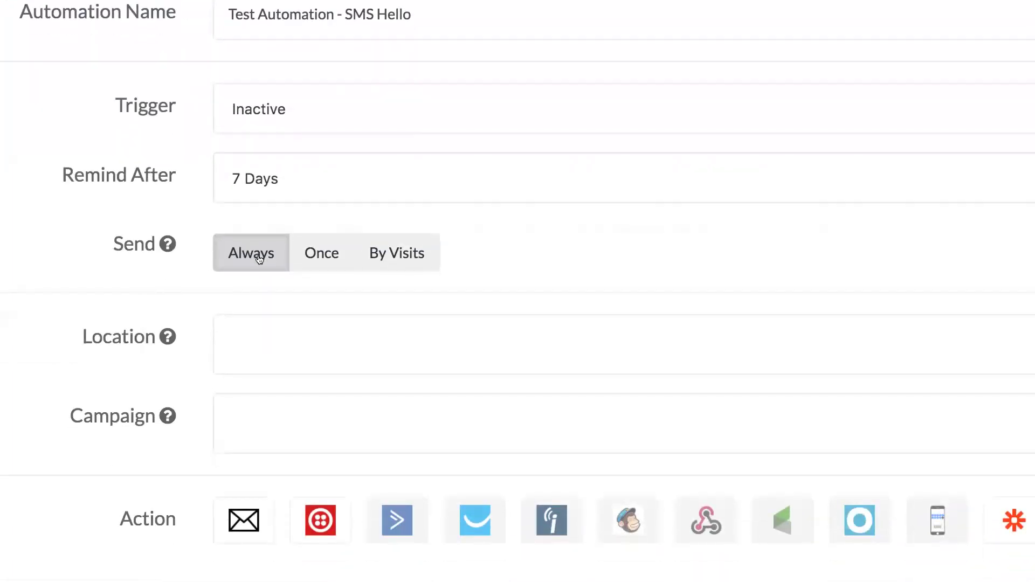
Step: Set the automation to send Once and limit it to the "Facebook Page: American Airlines - Conversion" campaign
left_click(320, 252)
scroll(355, 263, "down", 1)
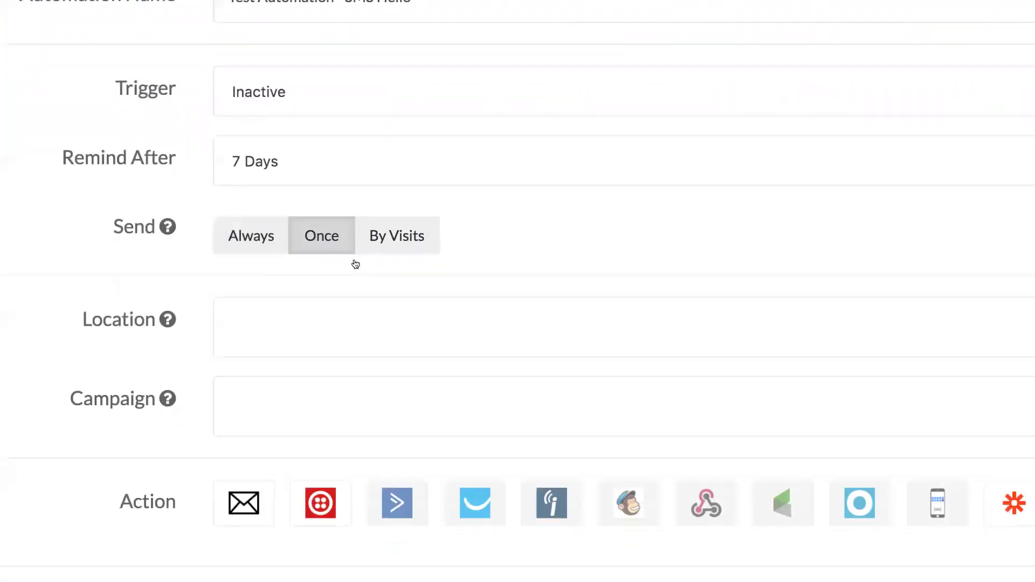
scroll(355, 263, "down", 2)
left_click(344, 245)
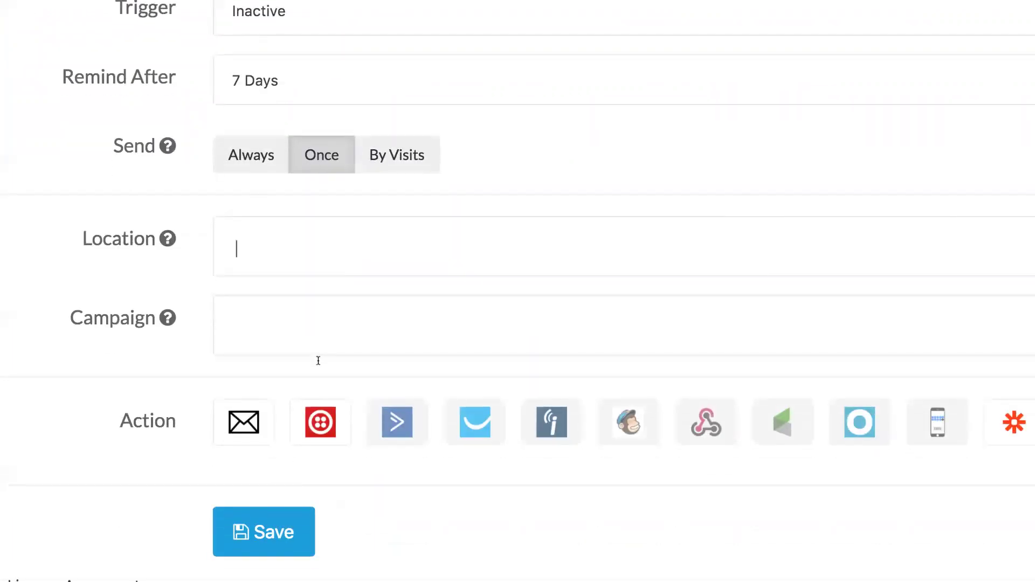
left_click(318, 345)
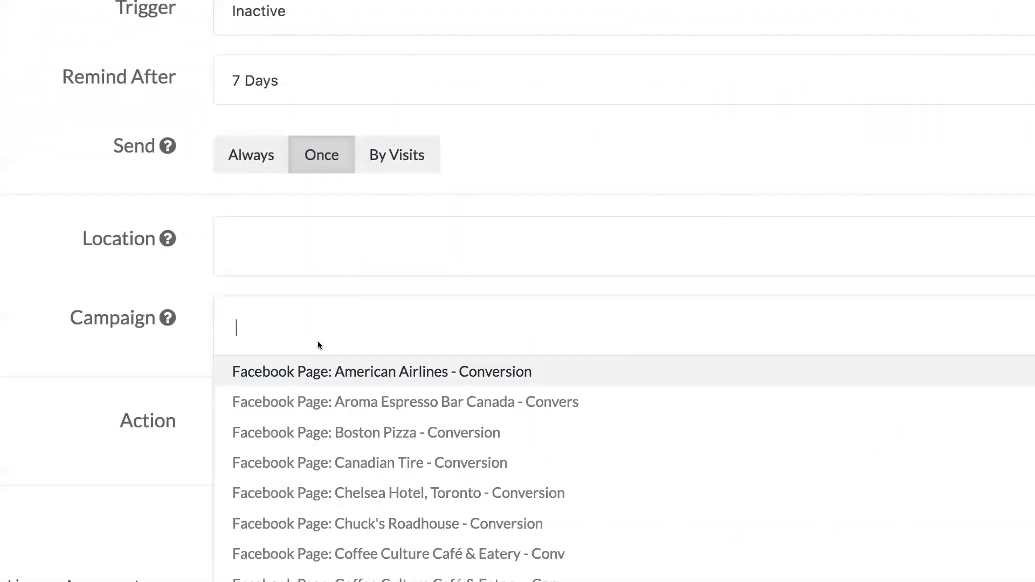
left_click(280, 377)
scroll(429, 243, "down", 1)
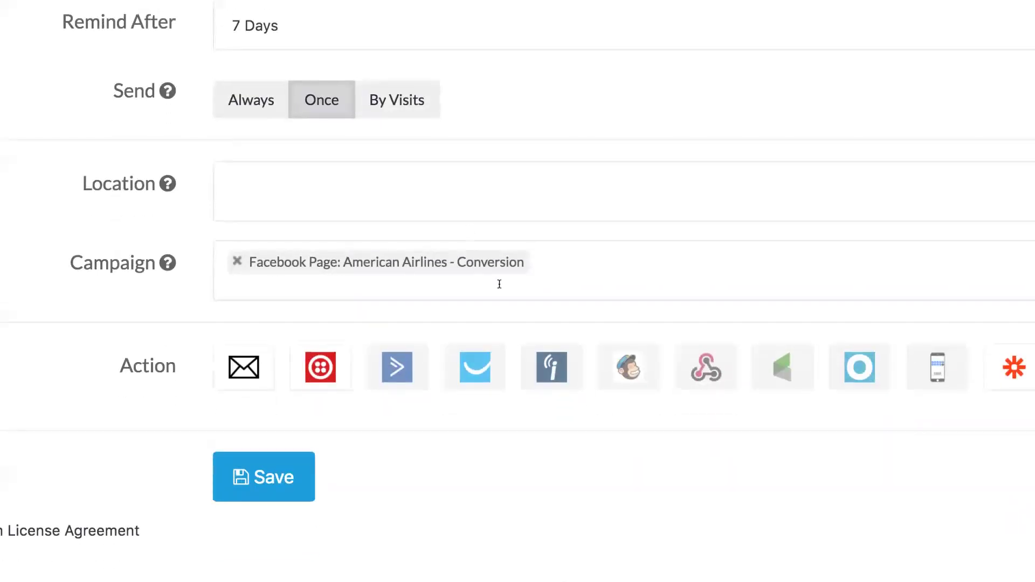
scroll(545, 213, "down", 2)
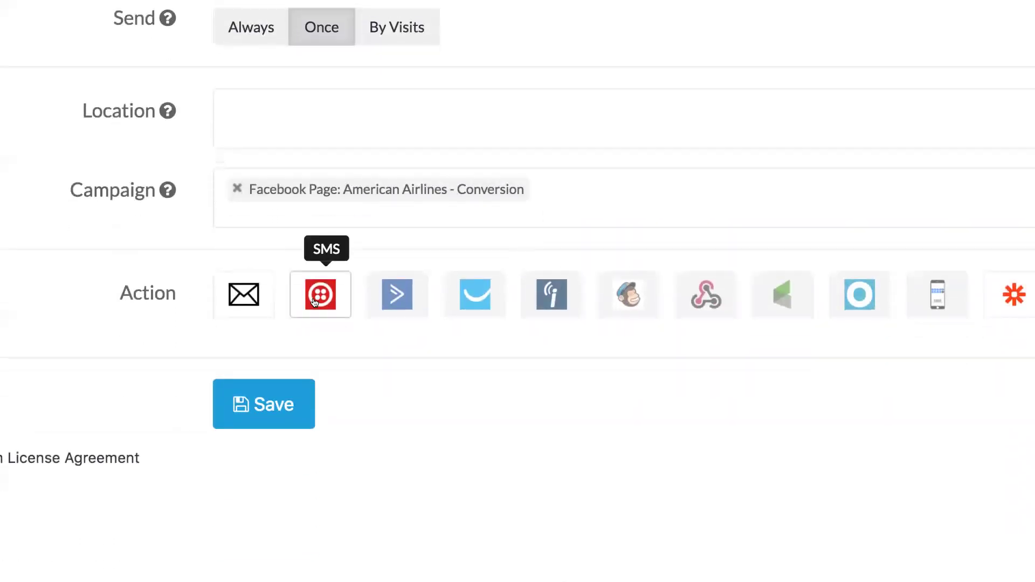
Step: Choose SMS as the action with the SMS Demo integration and select its phone number as the sender
left_click(315, 302)
scroll(318, 302, "down", 1)
left_click(319, 302)
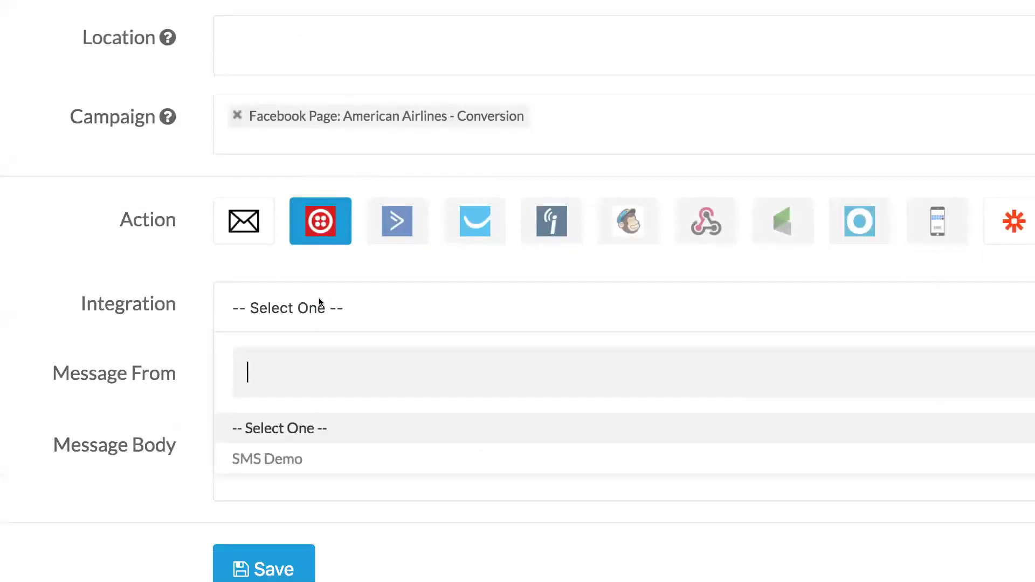
left_click(309, 459)
scroll(342, 286, "down", 2)
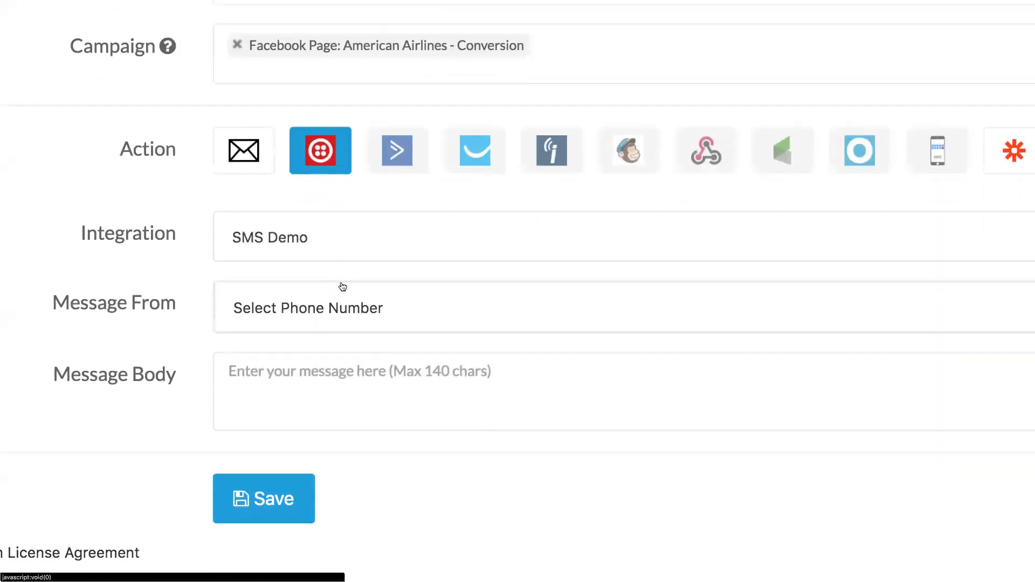
left_click(336, 307)
left_click(333, 456)
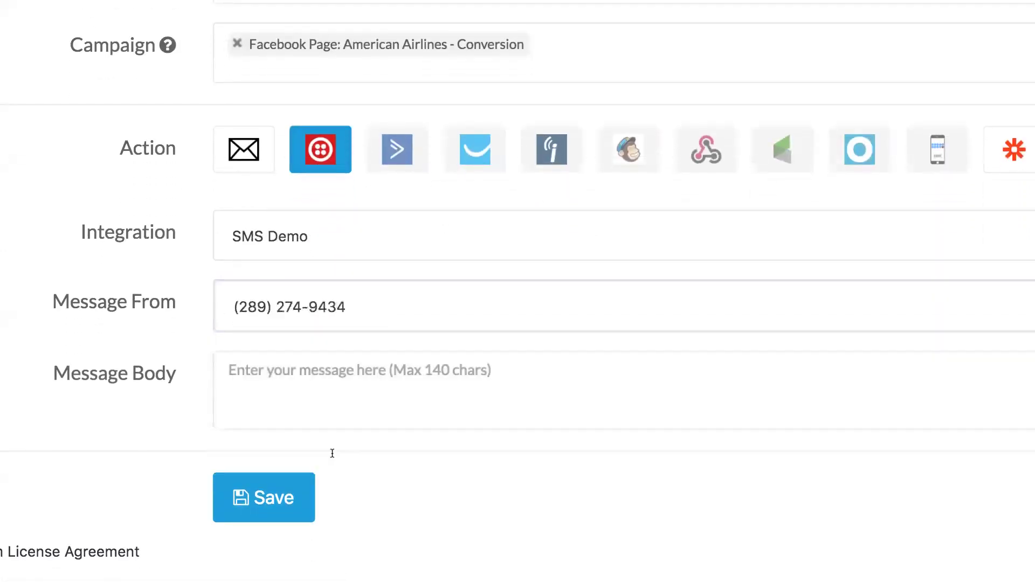
Step: Enter the message body "Hey! Come back for 25% off this week only :)" and save the automation
scroll(371, 266, "down", 1)
left_click(372, 329)
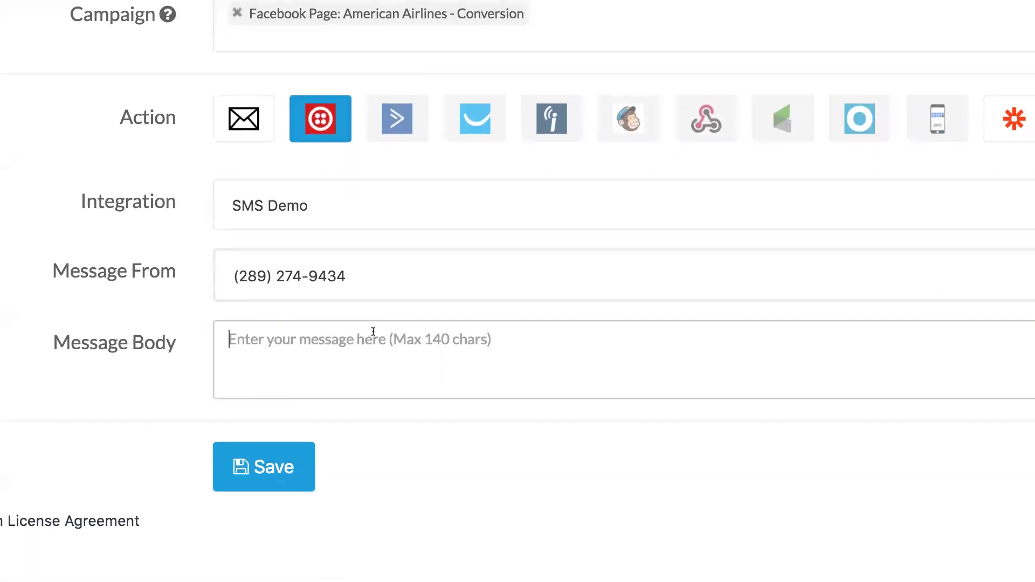
type("HEY")
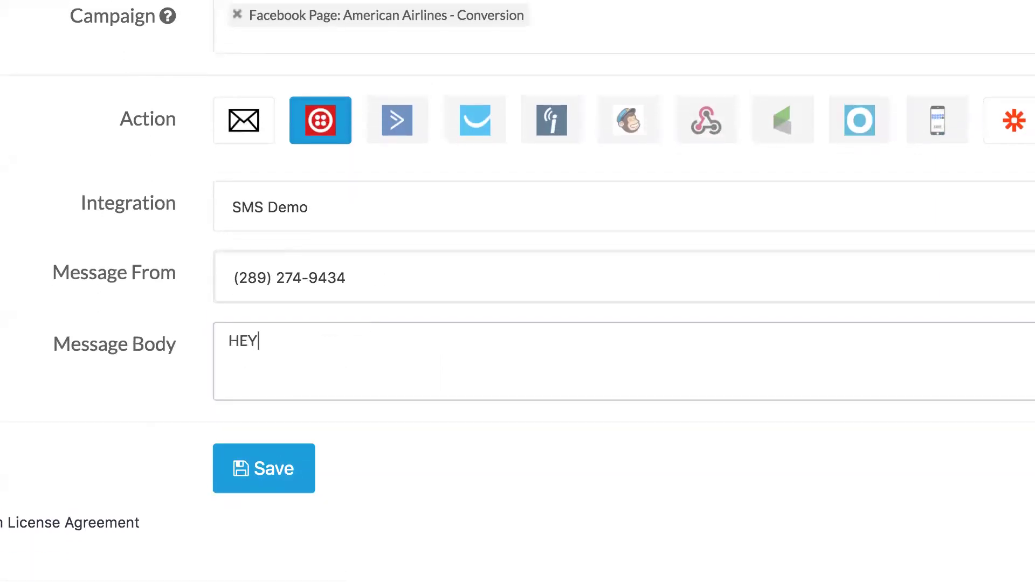
key("BackSpace")
key("BackSpace")
type("EY!")
key("BackSpace")
key("BackSpace")
key("BackSpace")
type("ey ")
type("! Hacwn't")
key("BackSpace")
key("BackSpace")
key("BackSpace")
key("BackSpace")
key("BackSpace")
key("BackSpace")
key("BackSpace")
key("BackSpace")
type("Why don'")
key("BackSpace")
key("BackSpace")
key("BackSpace")
key("BackSpace")
key("BackSpace")
key("BackSpace")
key("BackSpace")
key("BackSpace")
type("Come back for")
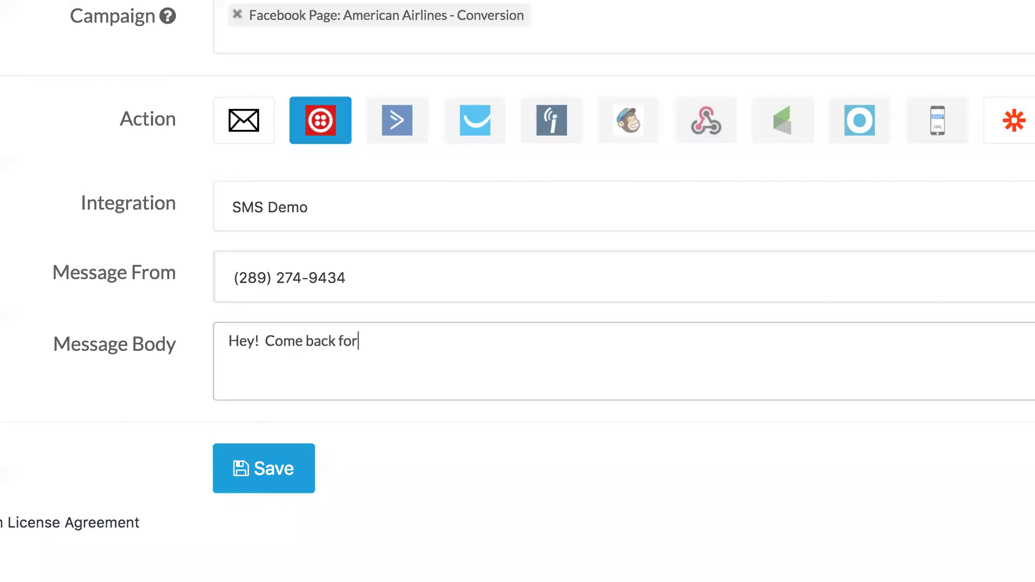
type(" 25% off this ")
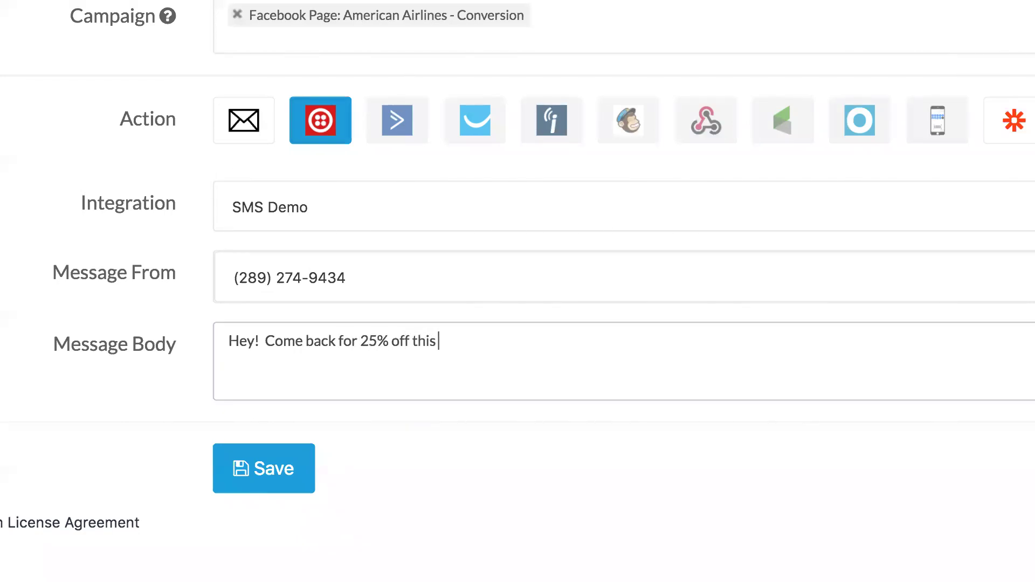
type("week only :)")
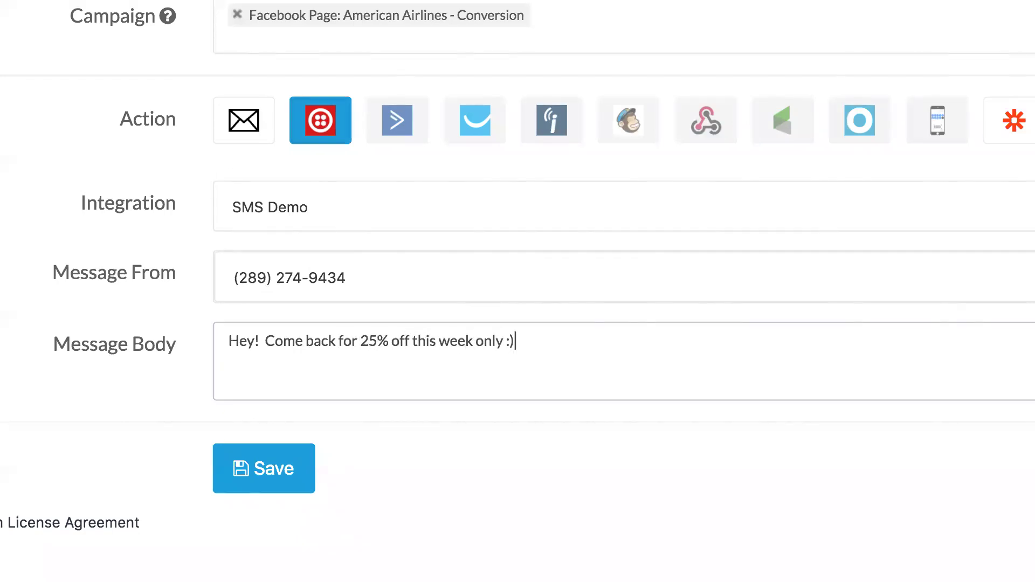
left_click(308, 456)
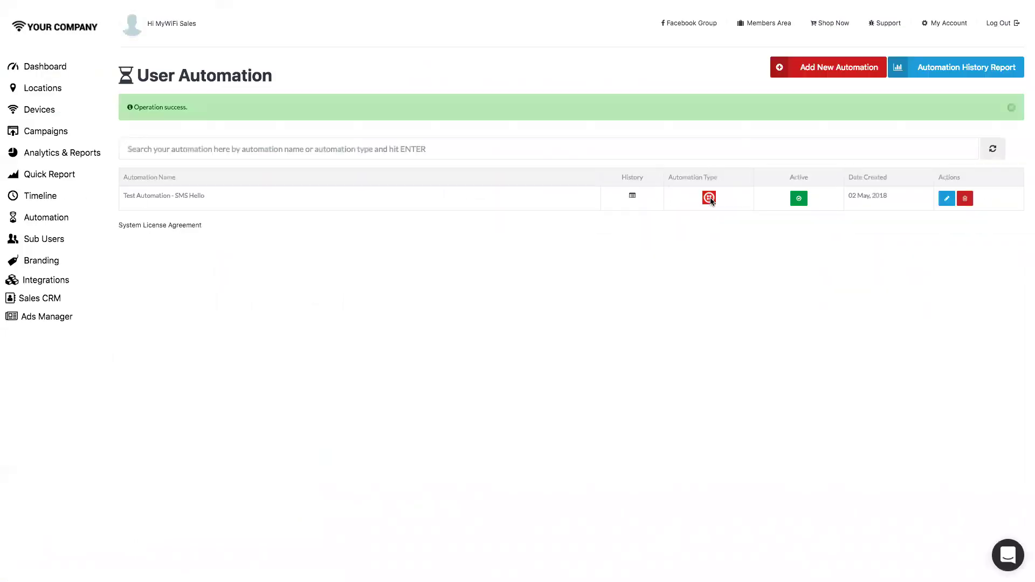
Step: Start another user automation named "Zapier New Field Test" with the delay set to Real-Time [0]
left_click(827, 68)
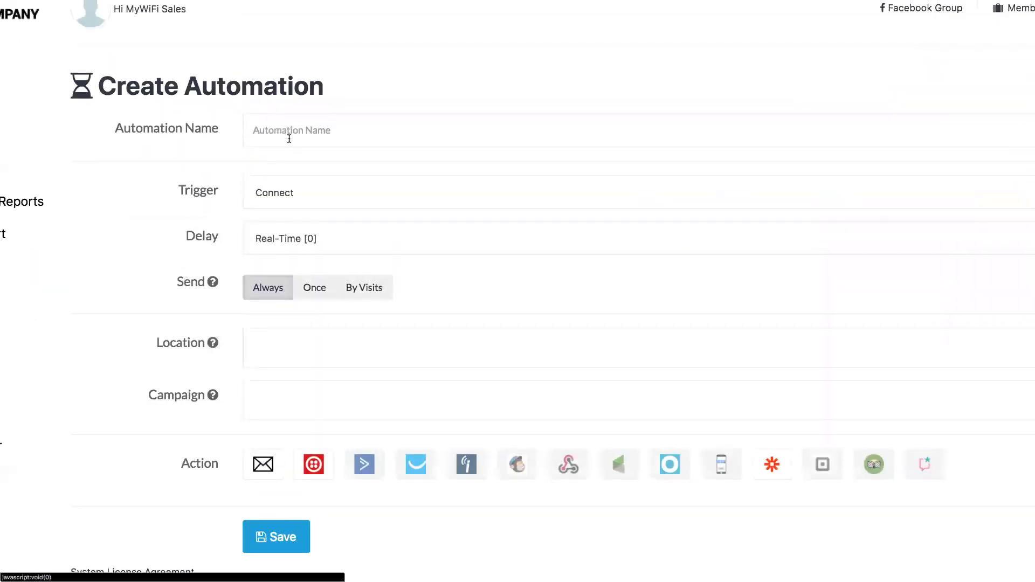
left_click(289, 139)
type("Zapier New Fie")
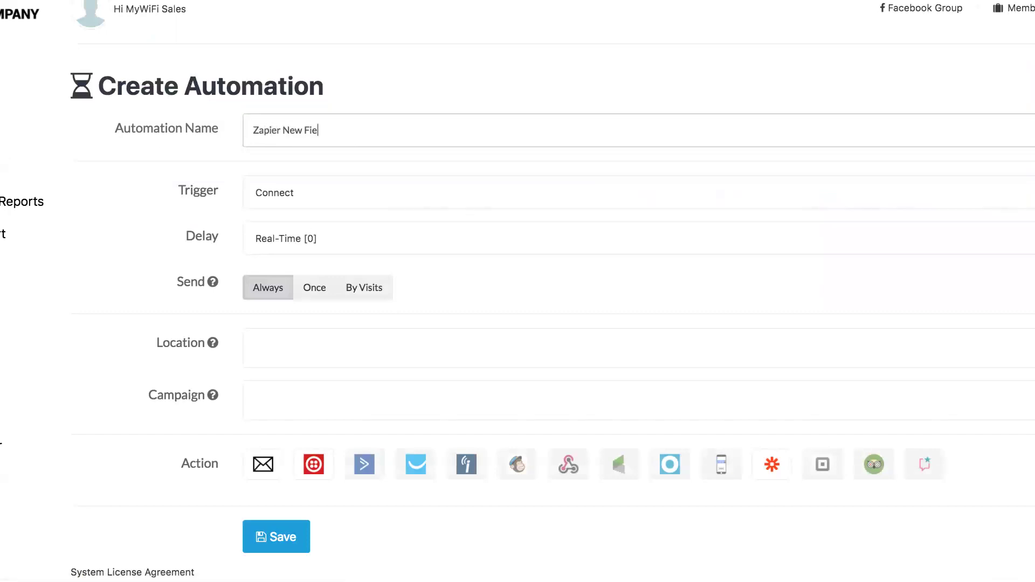
type("ld Test")
left_click(315, 241)
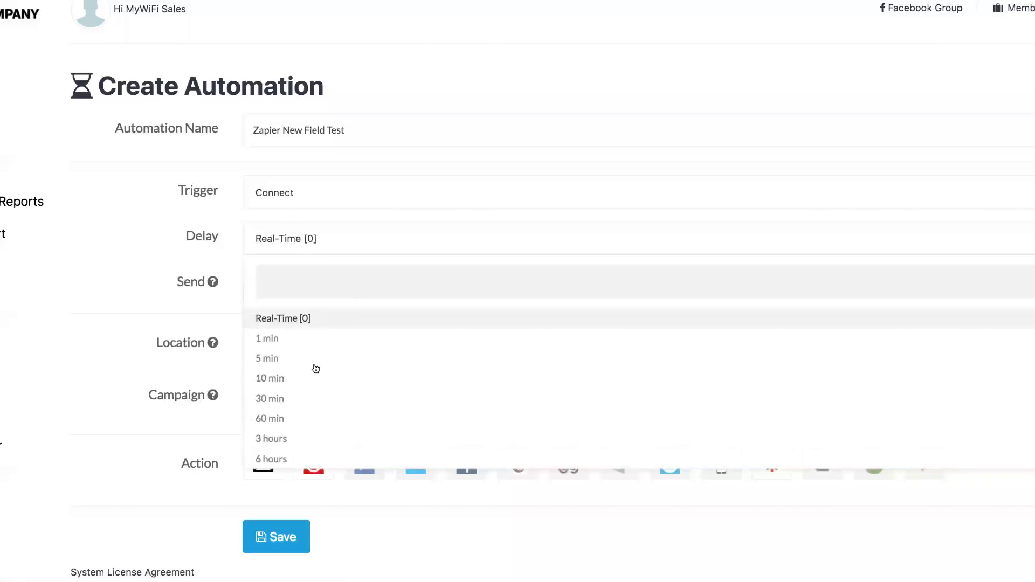
left_click(328, 319)
Step: Assign the "Facebook Page: American Airlines - Conversion" campaign to the Zapier New Field Test automation
scroll(170, 315, "down", 2)
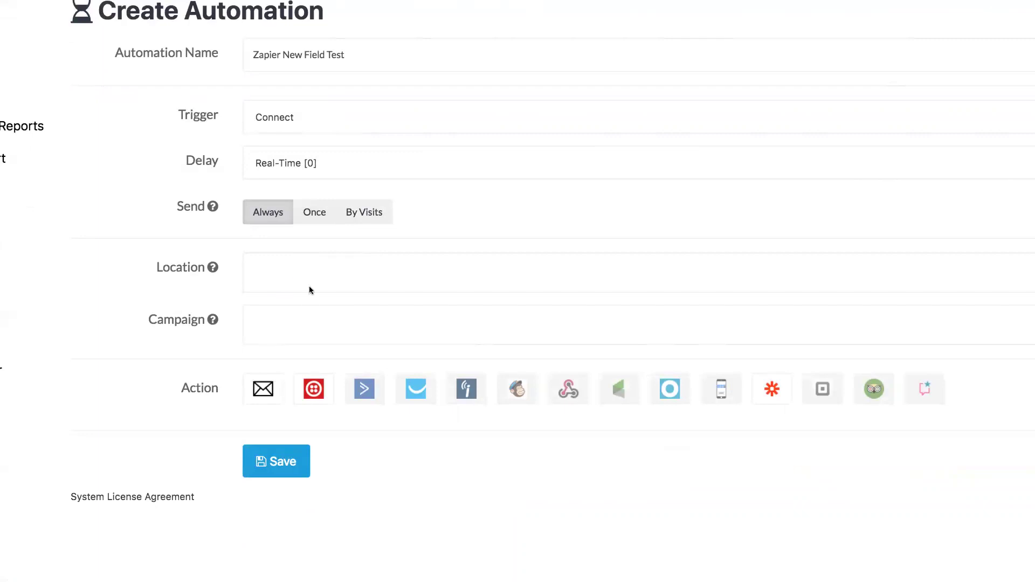
left_click(307, 338)
left_click(307, 353)
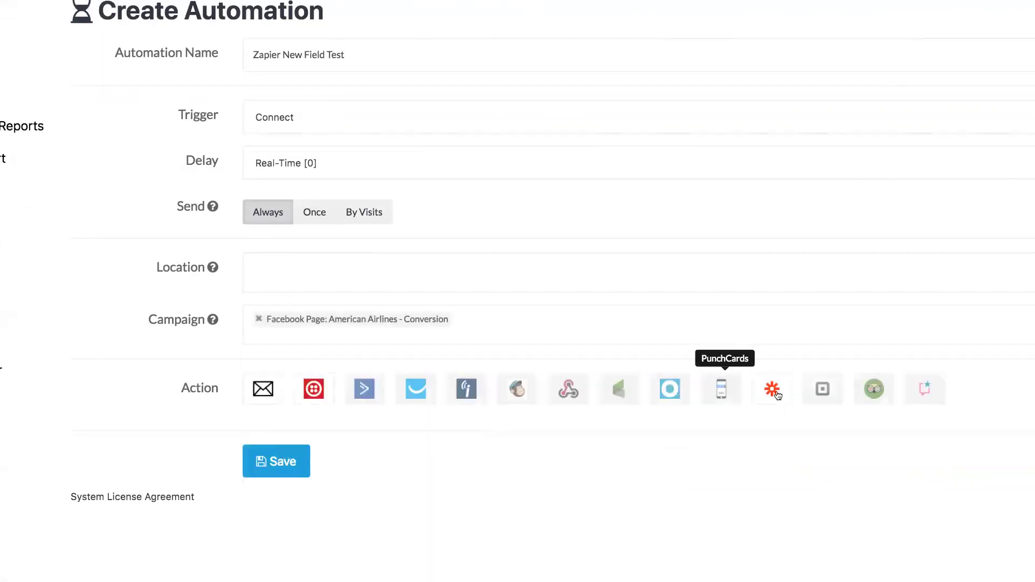
Step: Choose Zapier as the automation's action and set its integration to Create New Zap
scroll(779, 395, "up", 1)
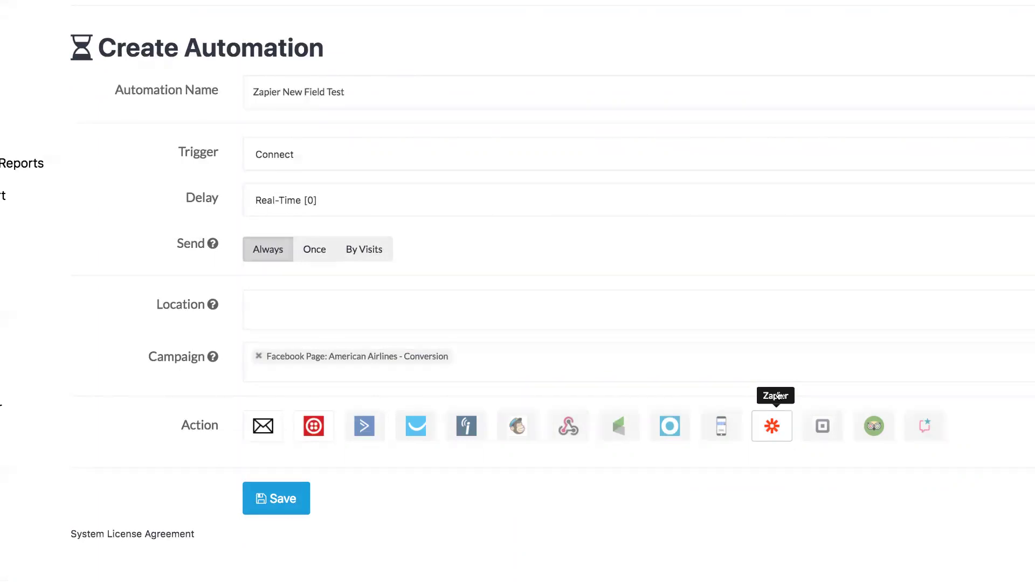
left_click(772, 426)
scroll(514, 297, "down", 3)
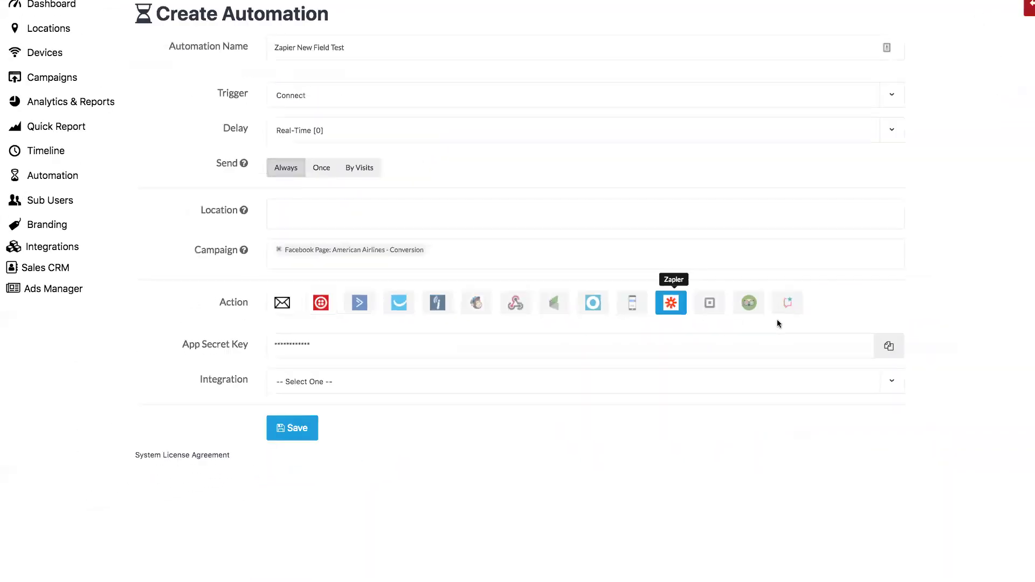
left_click(342, 381)
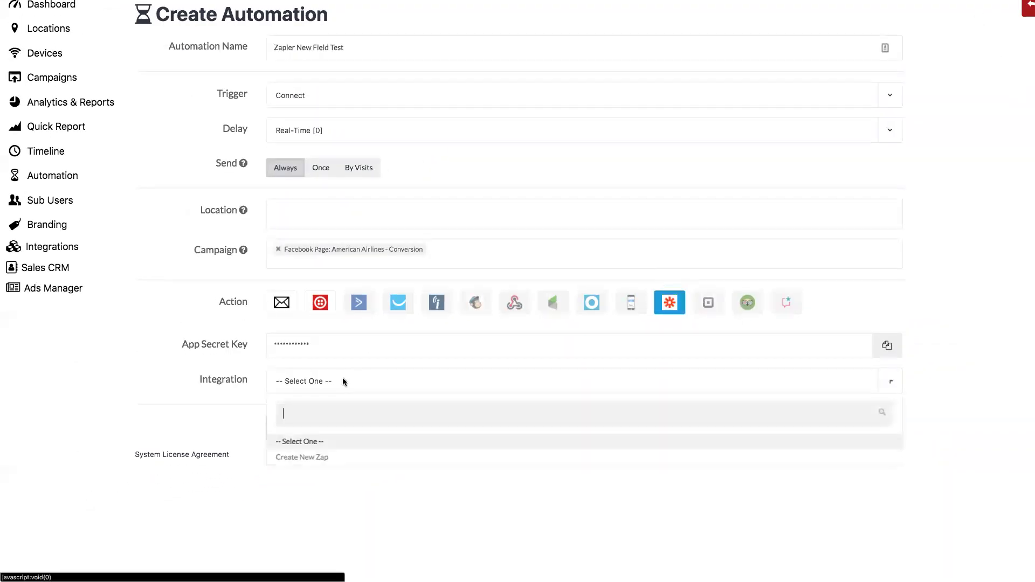
left_click(334, 457)
Step: Look through the offered Zaps and open the one that adds new social Wi-Fi users into a Google Sheets spreadsheet
scroll(427, 353, "down", 3)
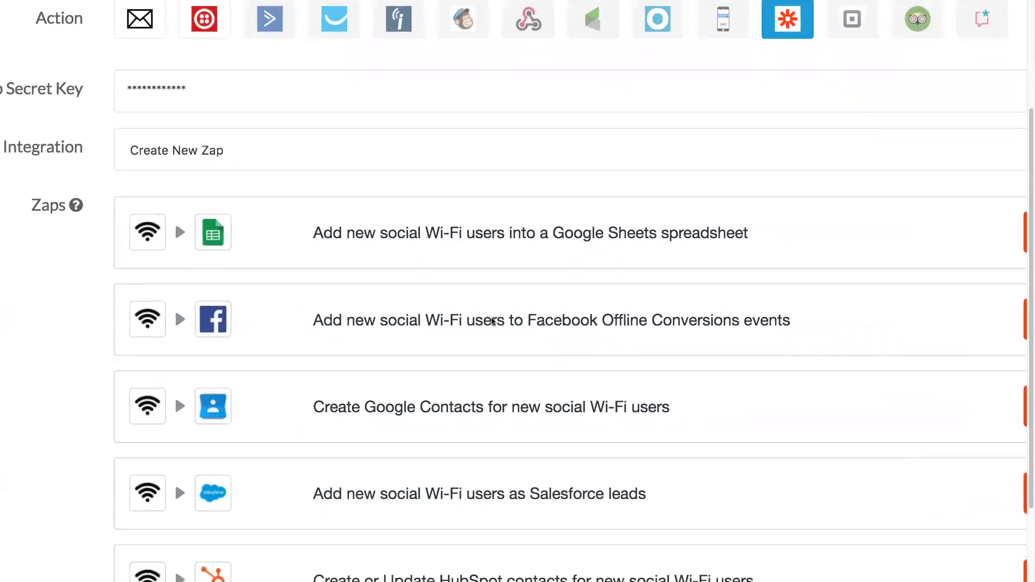
scroll(526, 232, "down", 5)
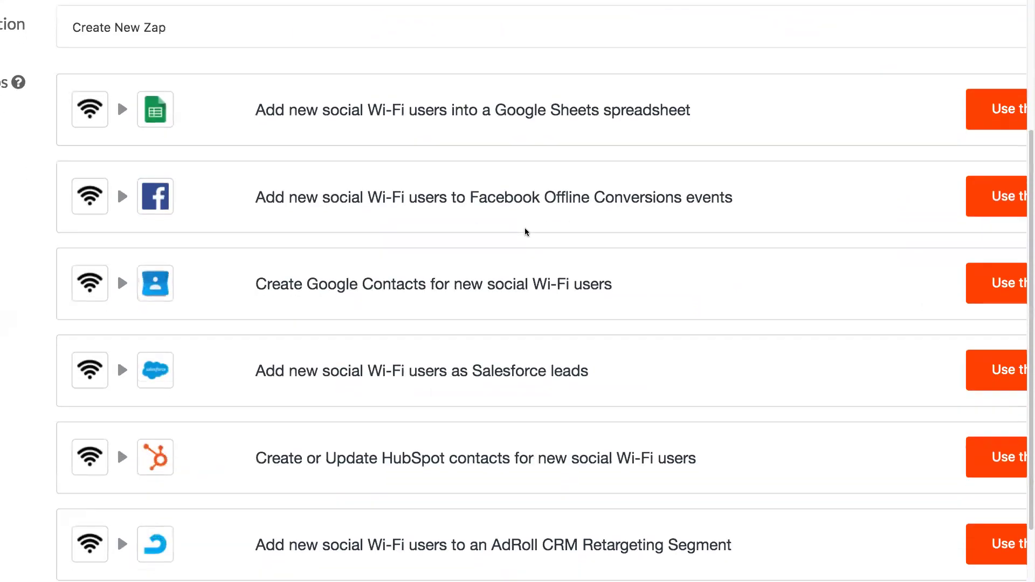
scroll(500, 526, "up", 2)
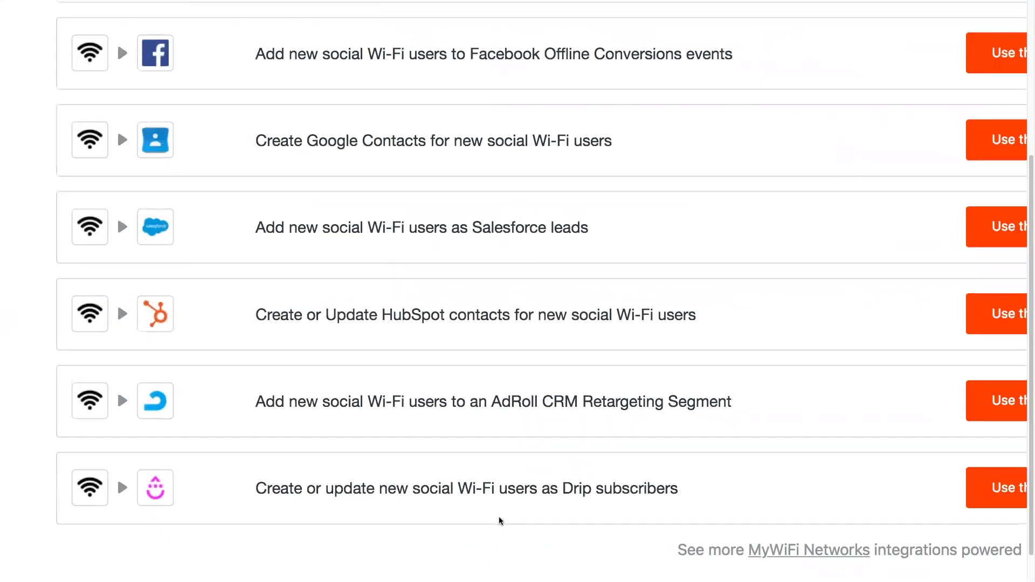
scroll(485, 403, "up", 3)
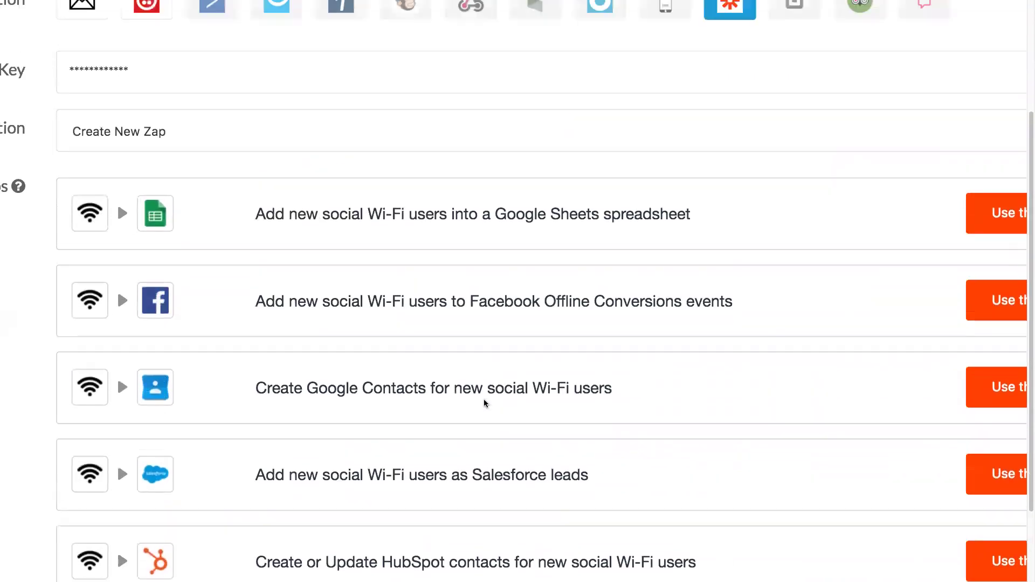
scroll(479, 347, "up", 5)
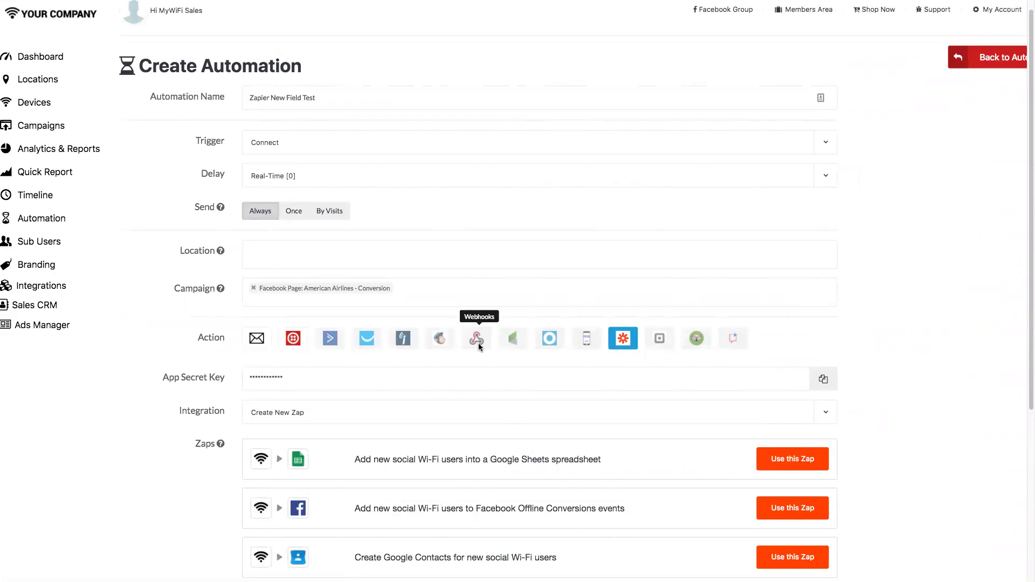
scroll(434, 357, "down", 3)
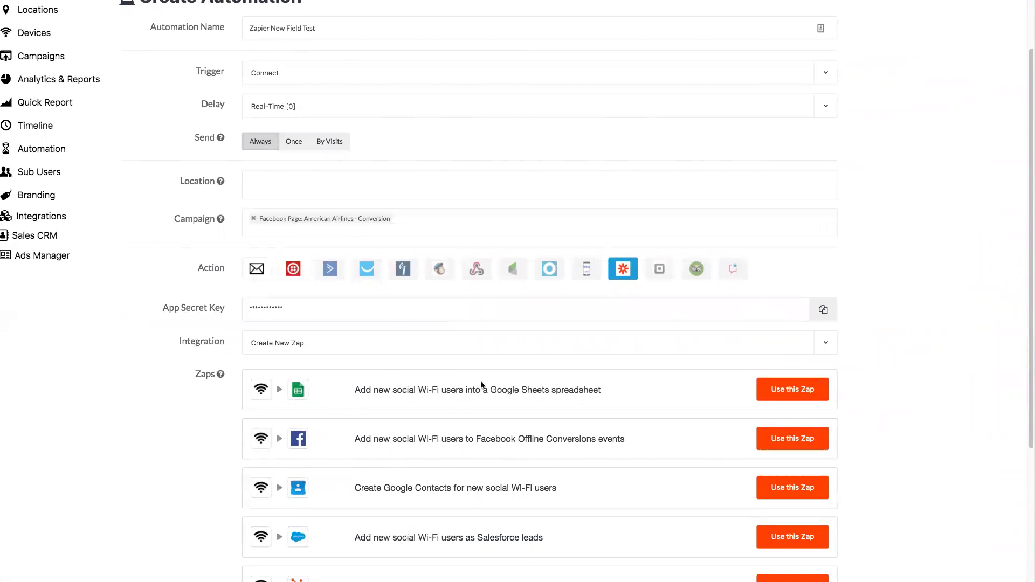
left_click(788, 385)
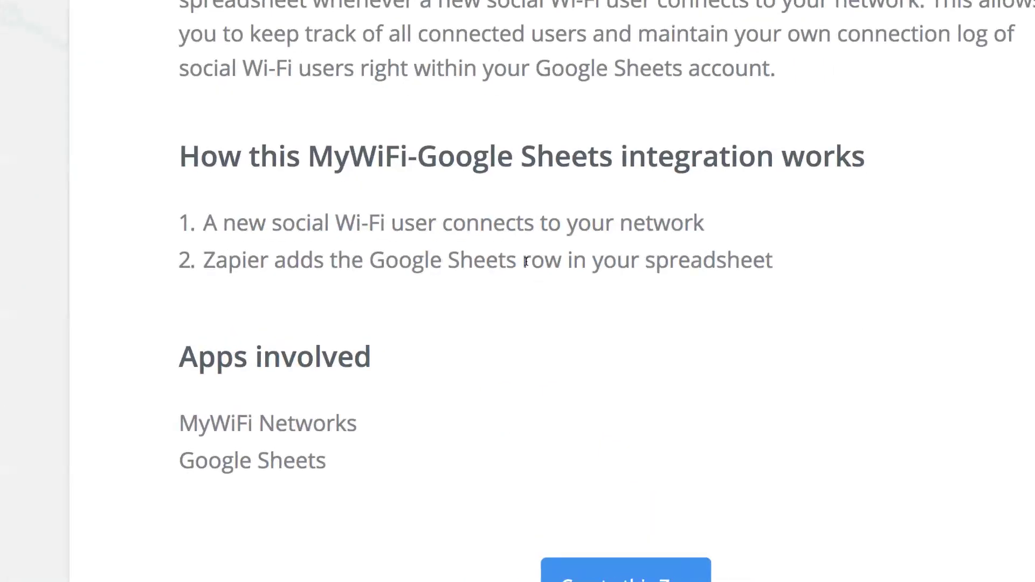
left_click_drag(525, 262, 700, 267)
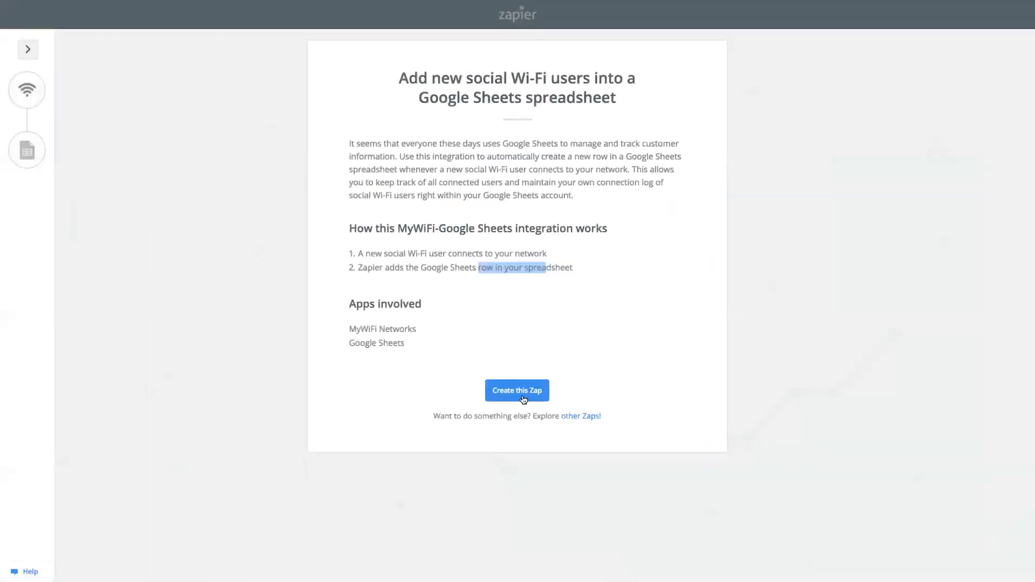
Step: Create this Zap in Zapier with the New Social Wi-Fi Guest Login trigger and test the selected MyWiFi Networks account
left_click(625, 572)
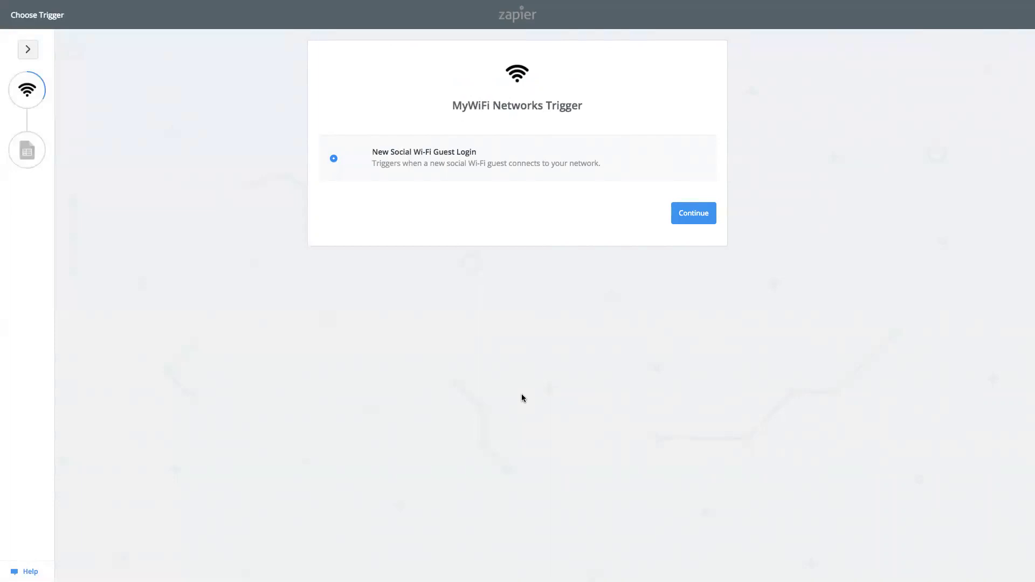
left_click(695, 213)
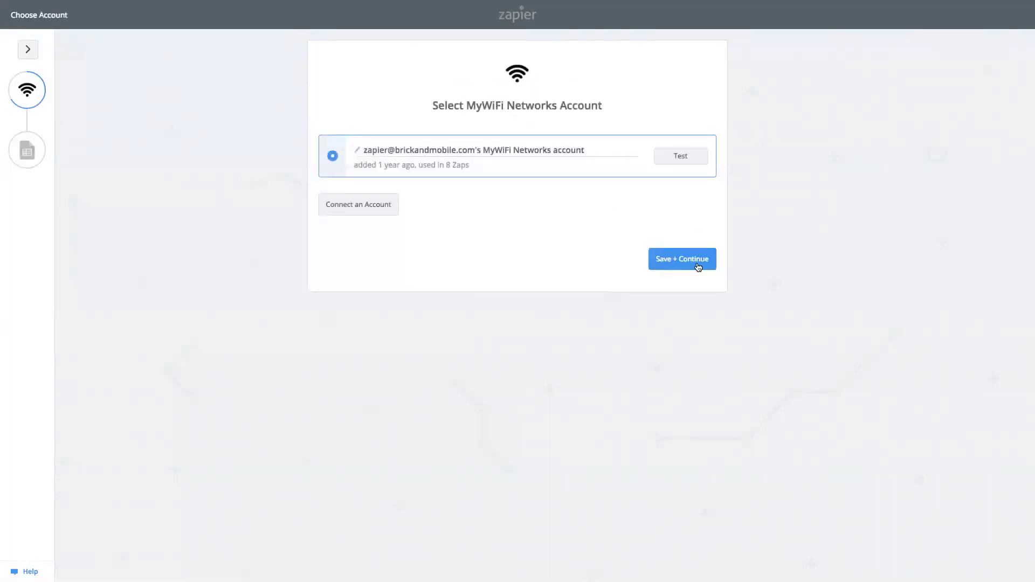
left_click(682, 155)
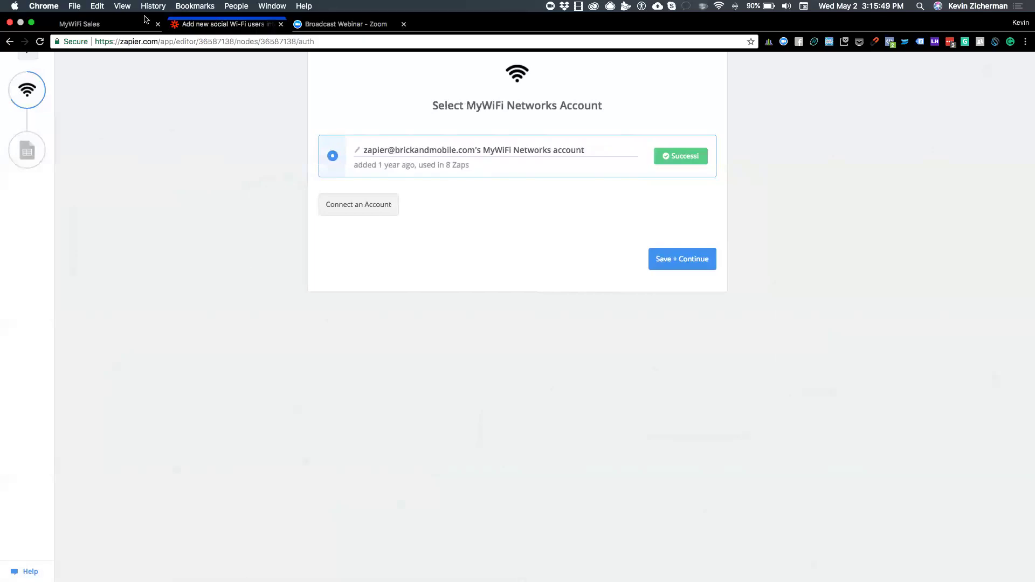
left_click(144, 19)
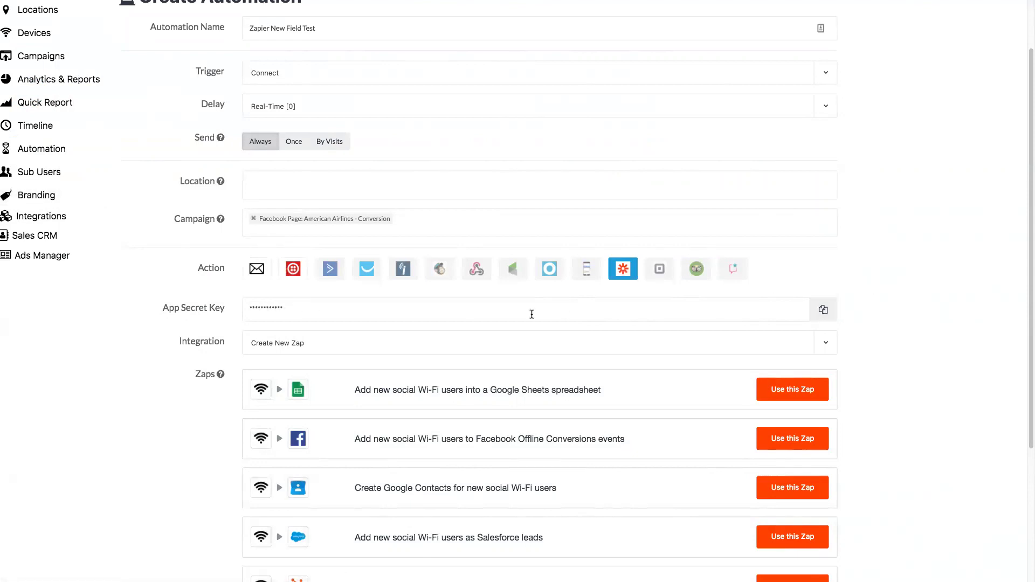
mouse_move(320, 6)
left_click(227, 24)
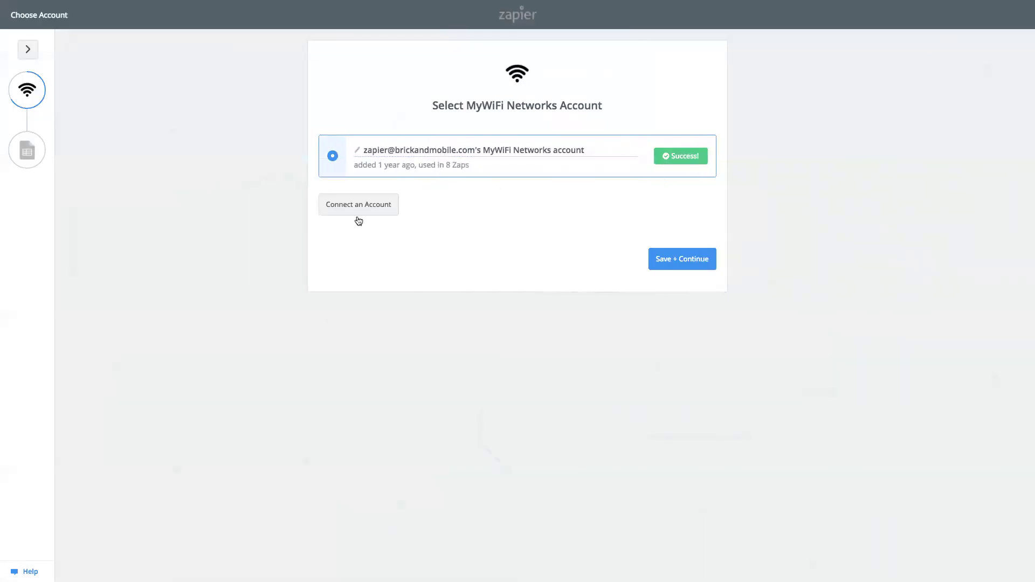
Step: Try to connect another MyWiFi Networks account by pasting the App Secret Key copied from the MyWiFi automation form
left_click(365, 206)
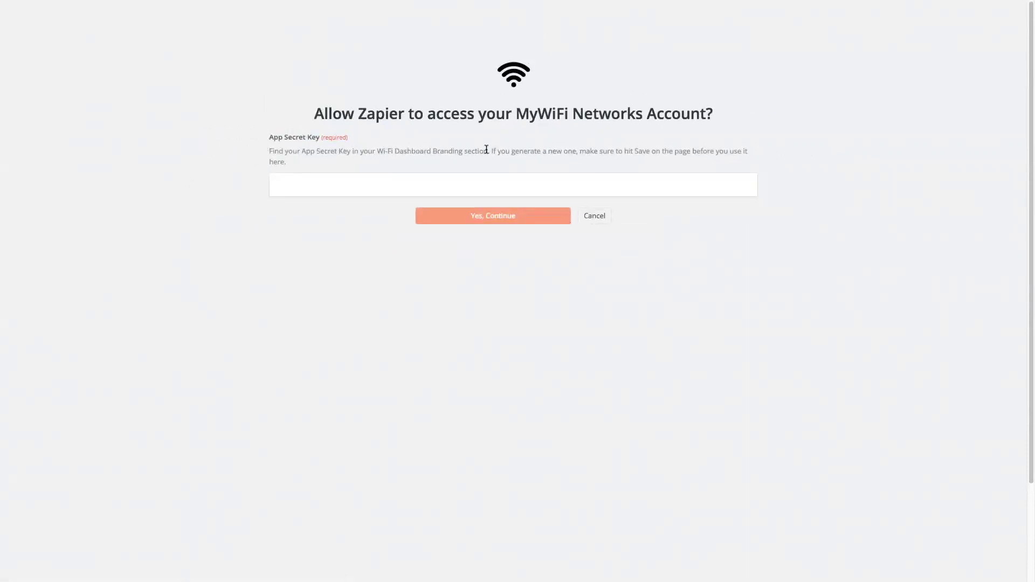
mouse_move(294, 3)
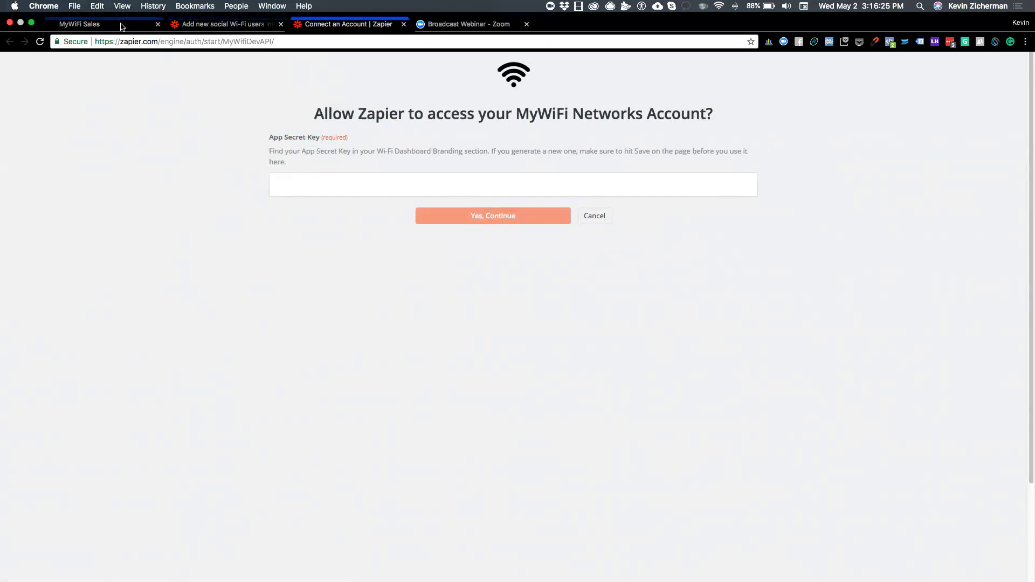
left_click(121, 27)
left_click(823, 310)
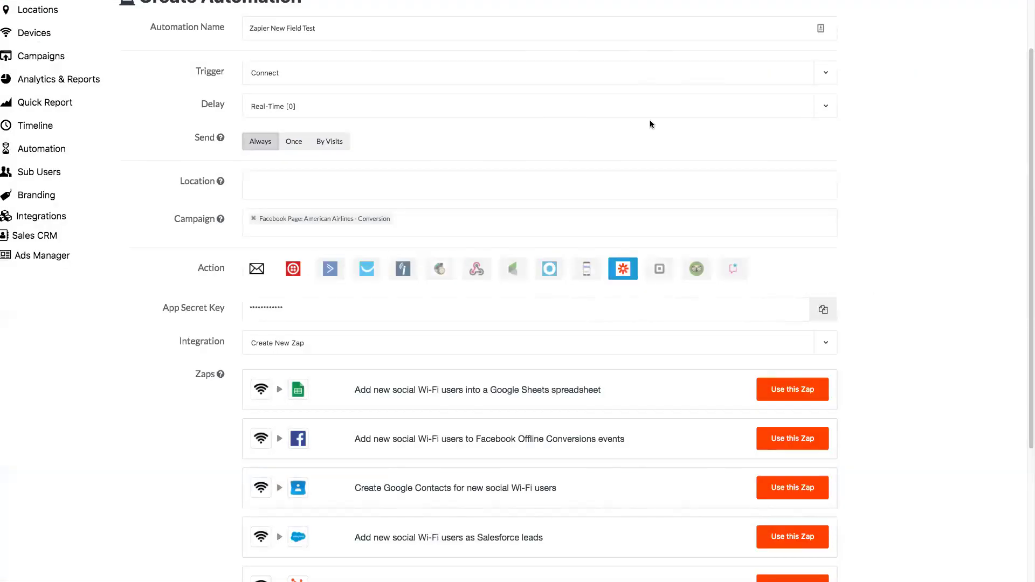
mouse_move(502, 6)
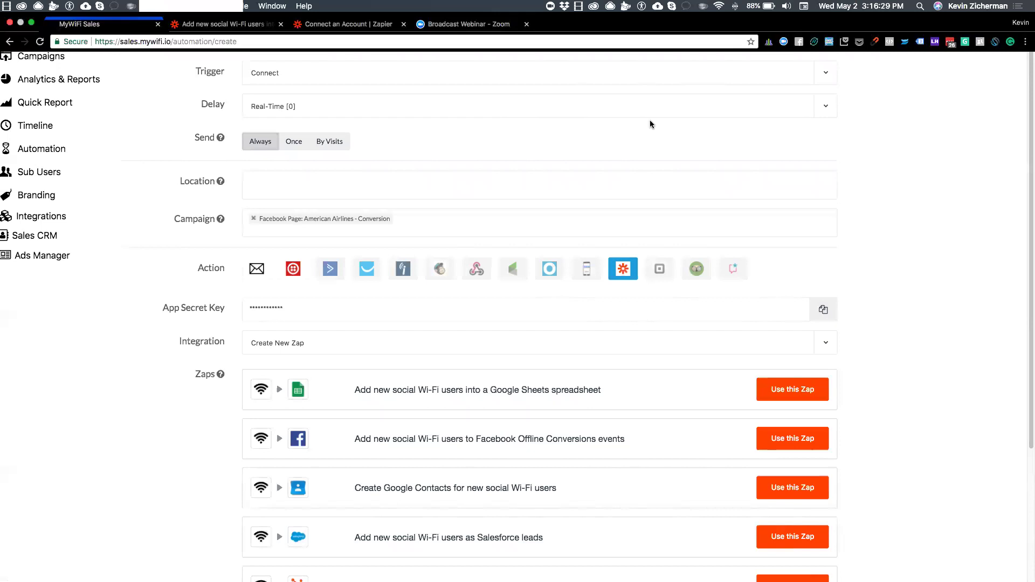
left_click(370, 26)
right_click(430, 183)
left_click(459, 231)
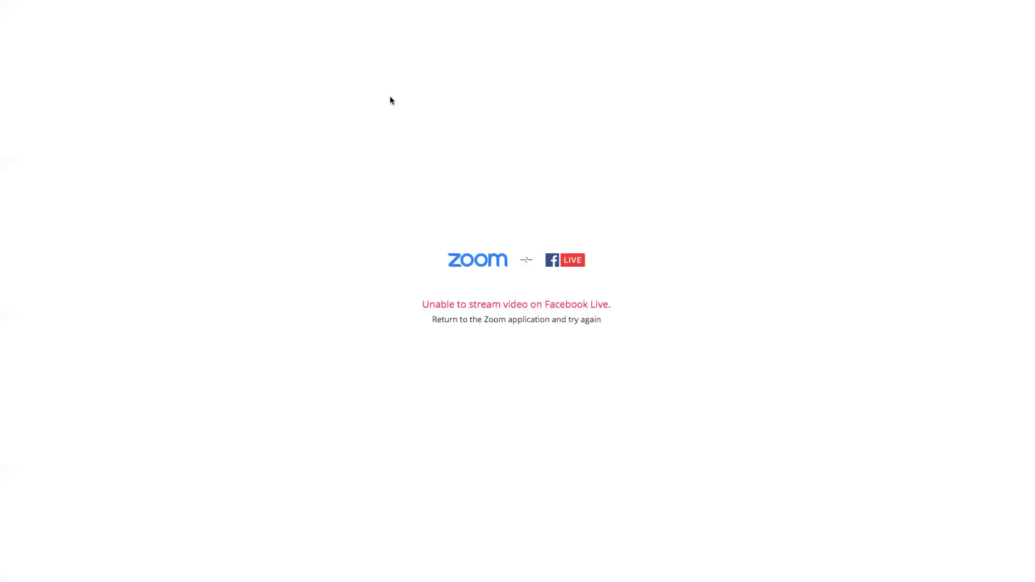
left_click(186, 25)
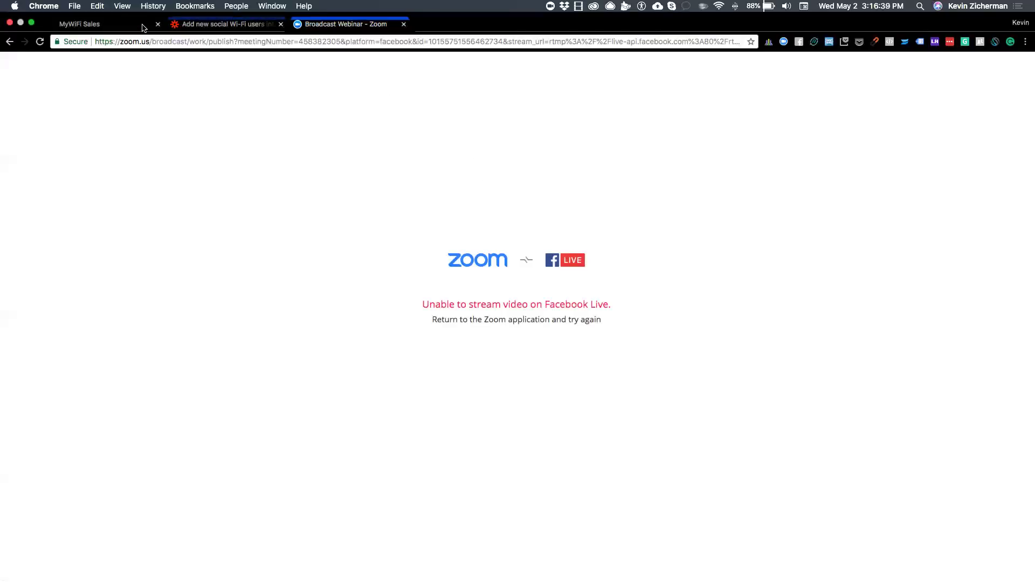
left_click(121, 28)
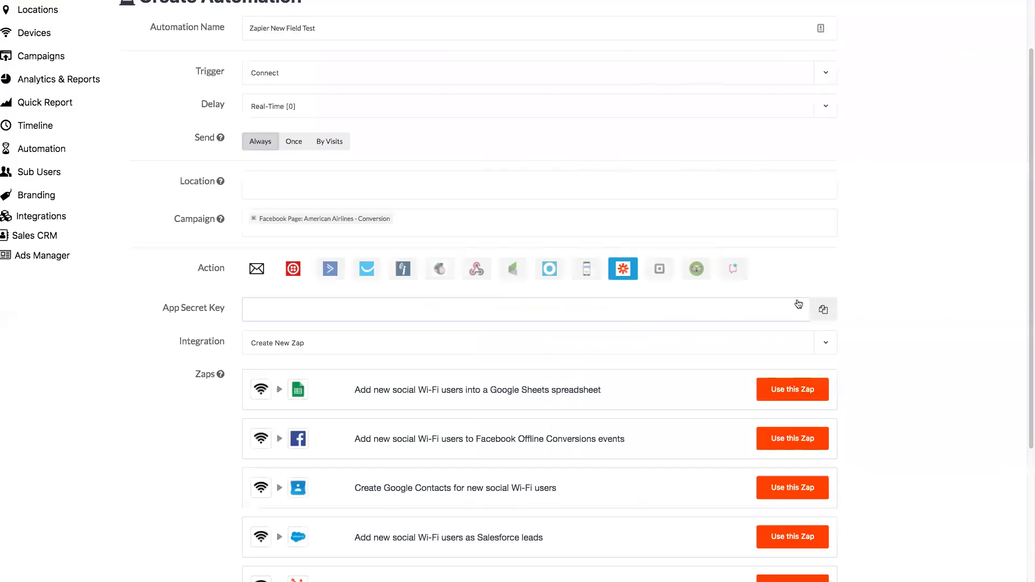
left_click(824, 311)
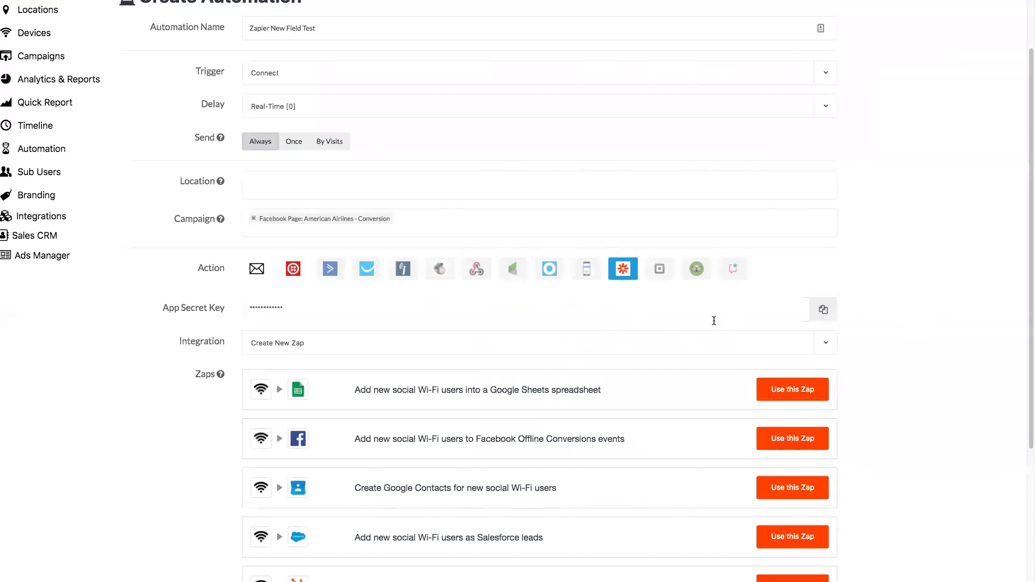
left_click(186, 25)
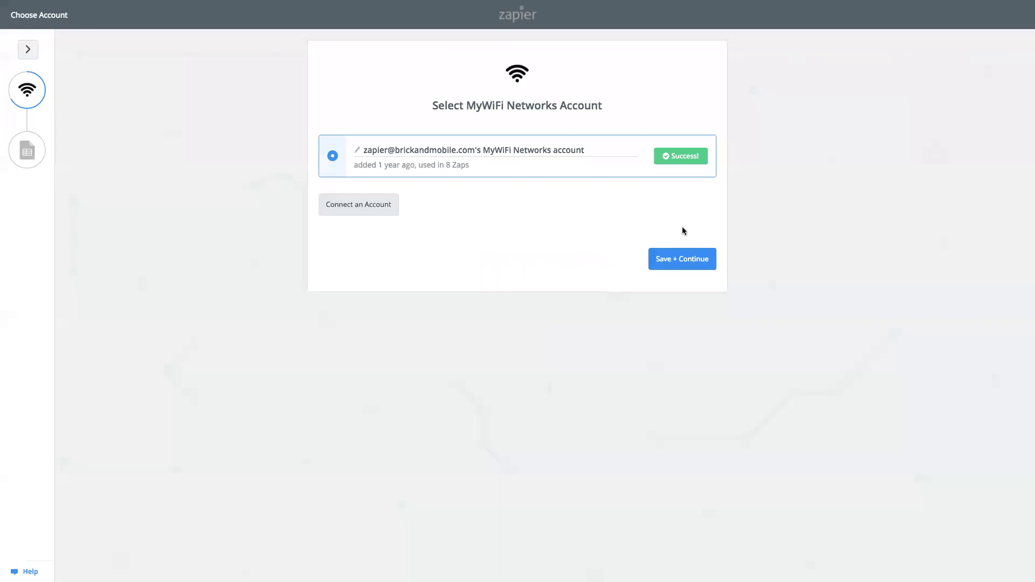
Step: Save the selected MyWiFi Networks account and name the integration "Google Sheets Ind New Users"
left_click(701, 259)
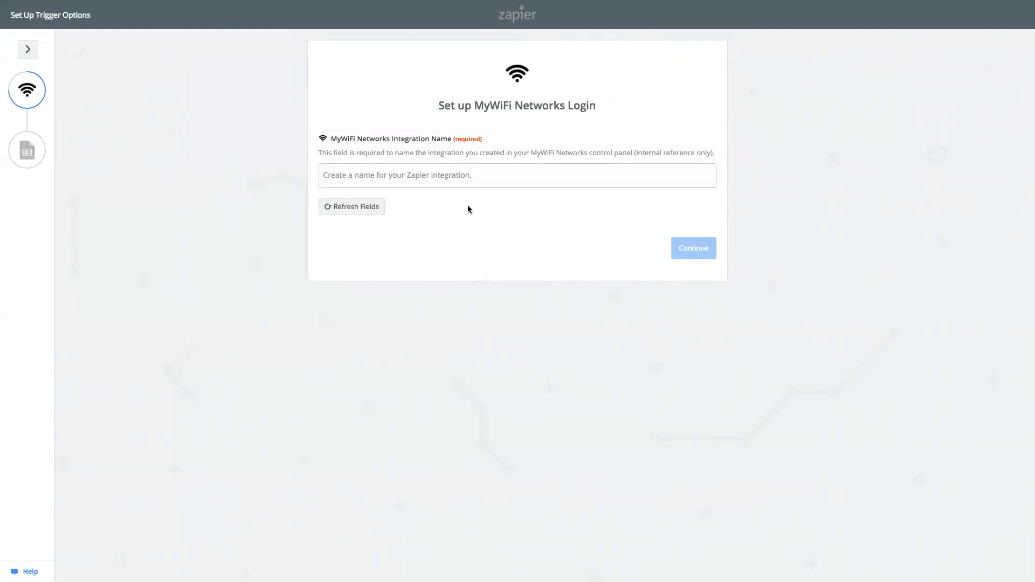
type("Google Sheets")
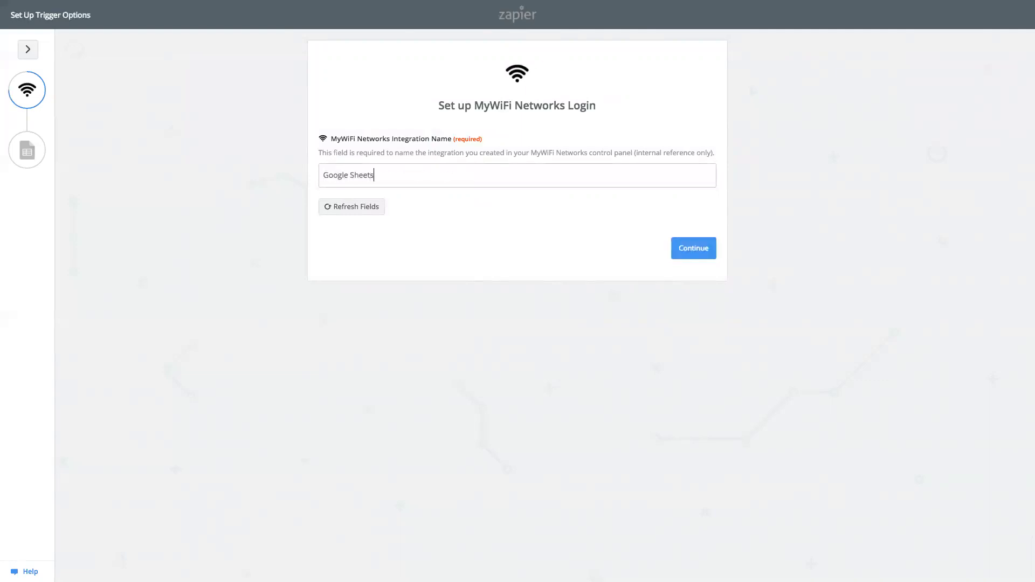
type(" Ind New Users")
left_click(674, 248)
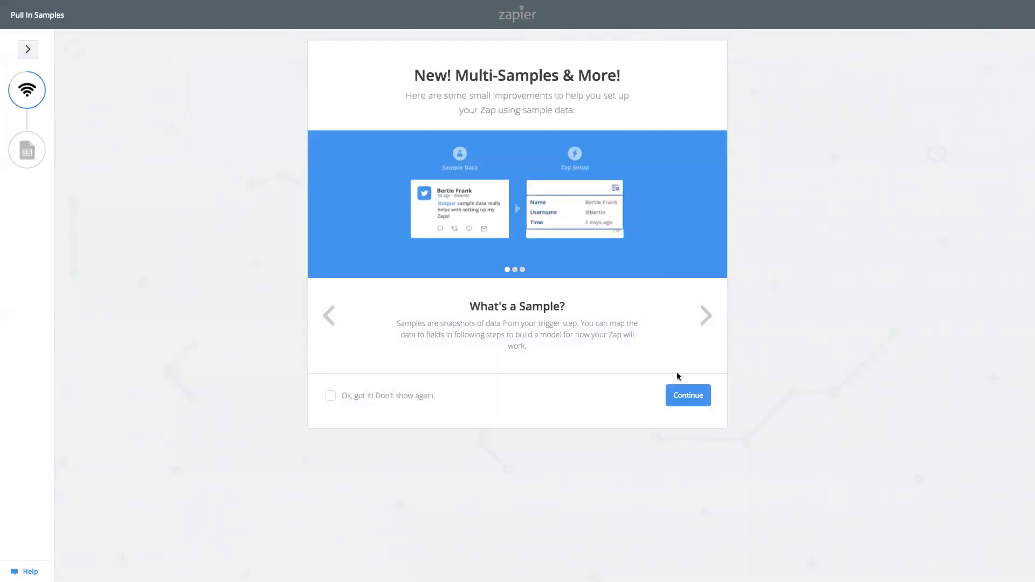
Step: Load MyWiFi login samples, review the fields of sample Login A, and continue with that sample
left_click(689, 395)
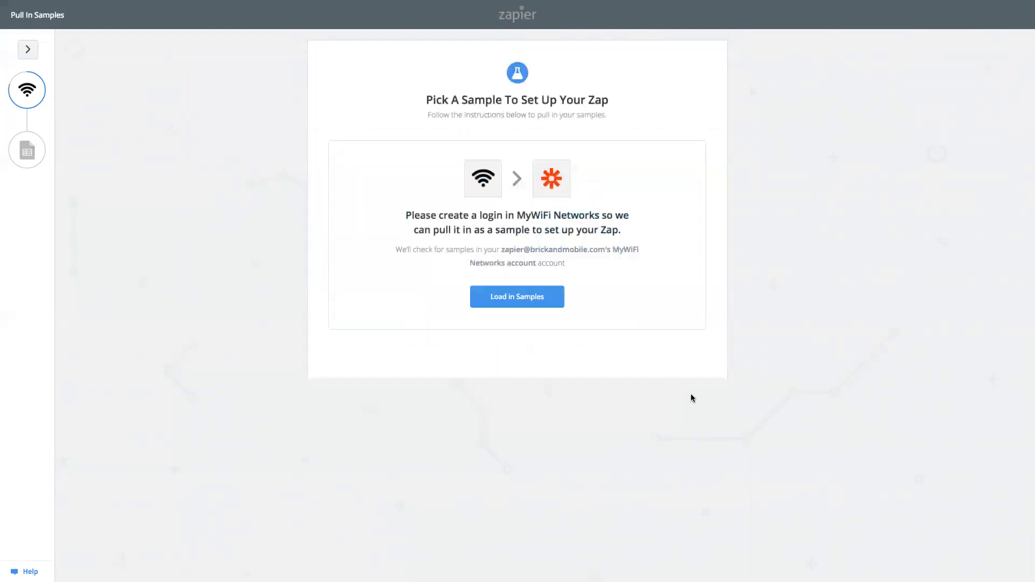
left_click(528, 297)
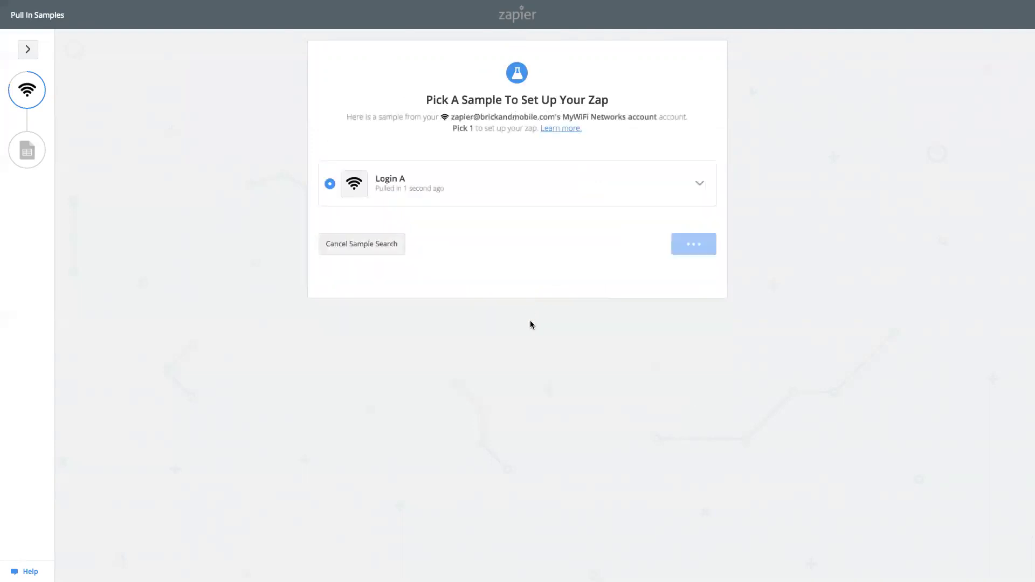
left_click(700, 186)
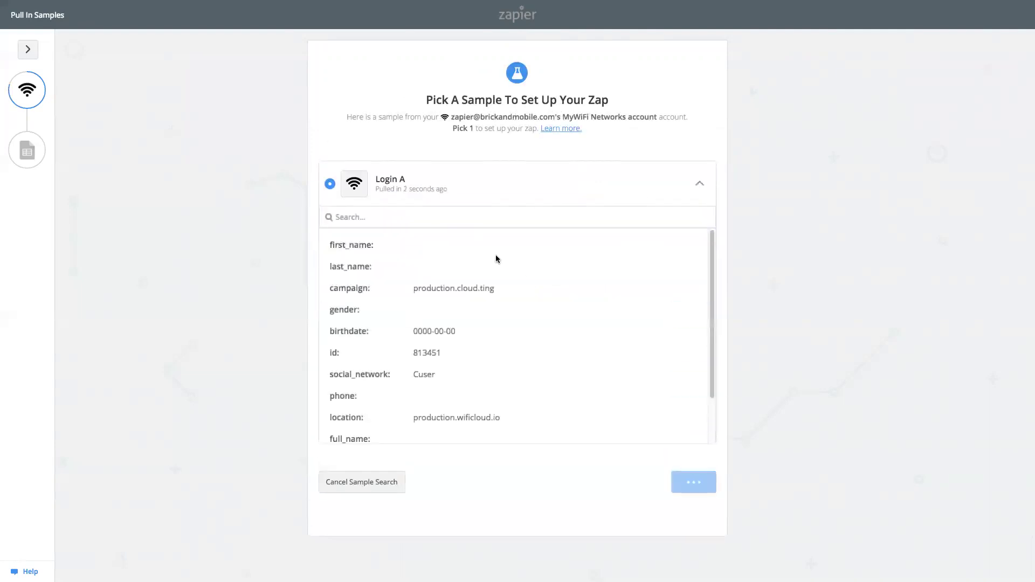
scroll(496, 256, "down", 2)
scroll(512, 258, "up", 2)
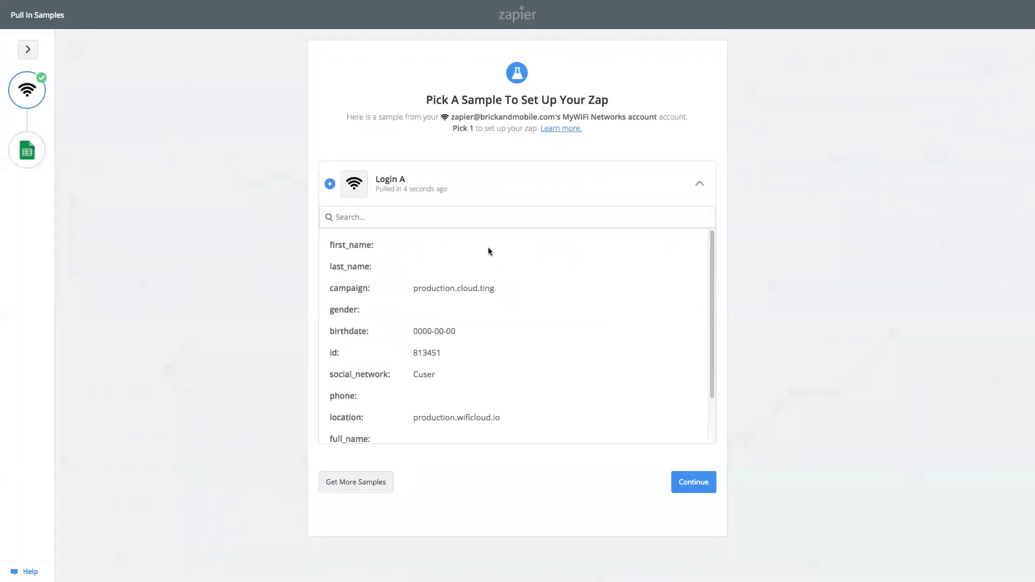
left_click(696, 484)
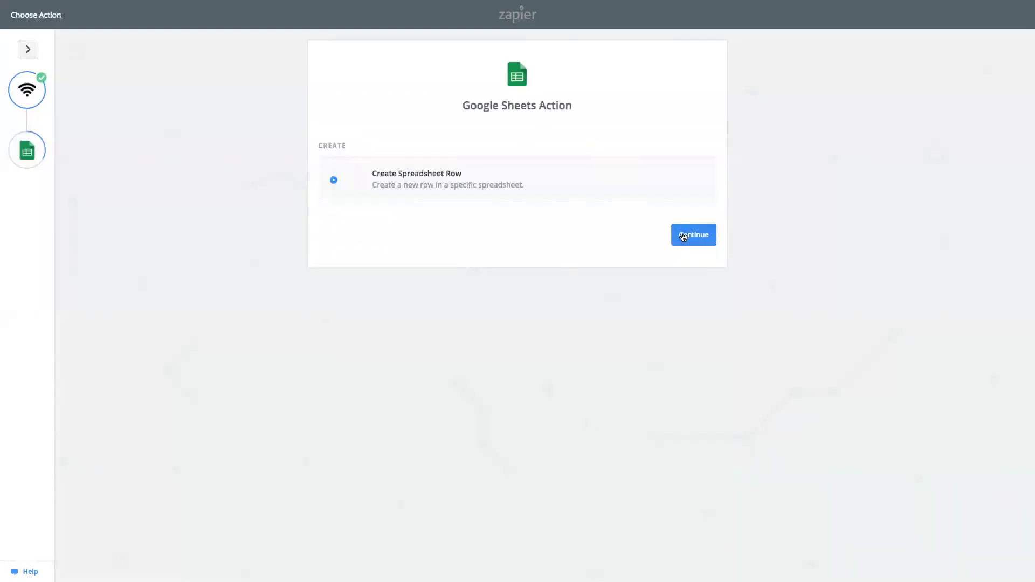
Step: Keep the Create Spreadsheet Row action and connect a Google Sheets account, granting Zapier access and testing the connection
left_click(683, 237)
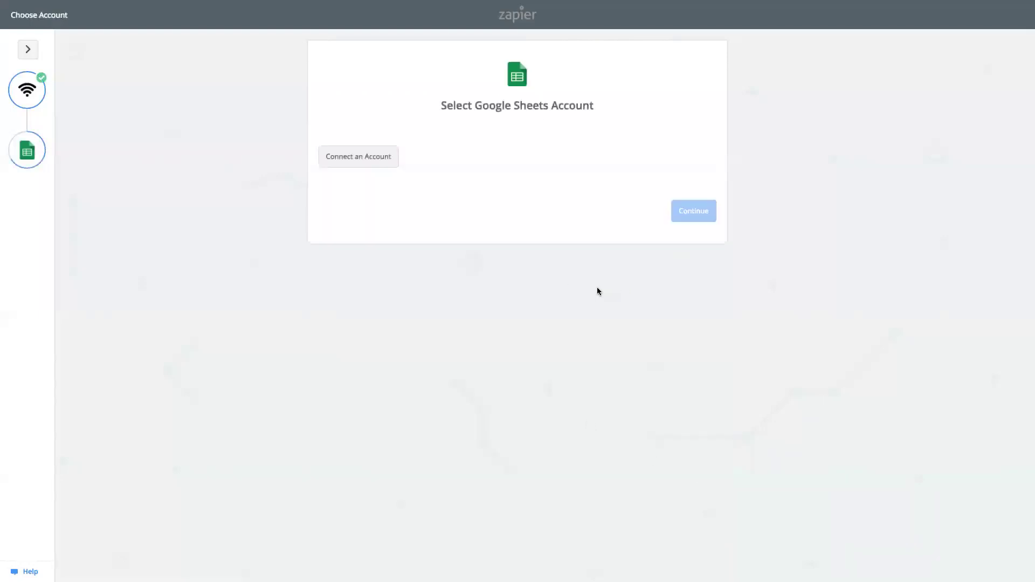
left_click(380, 156)
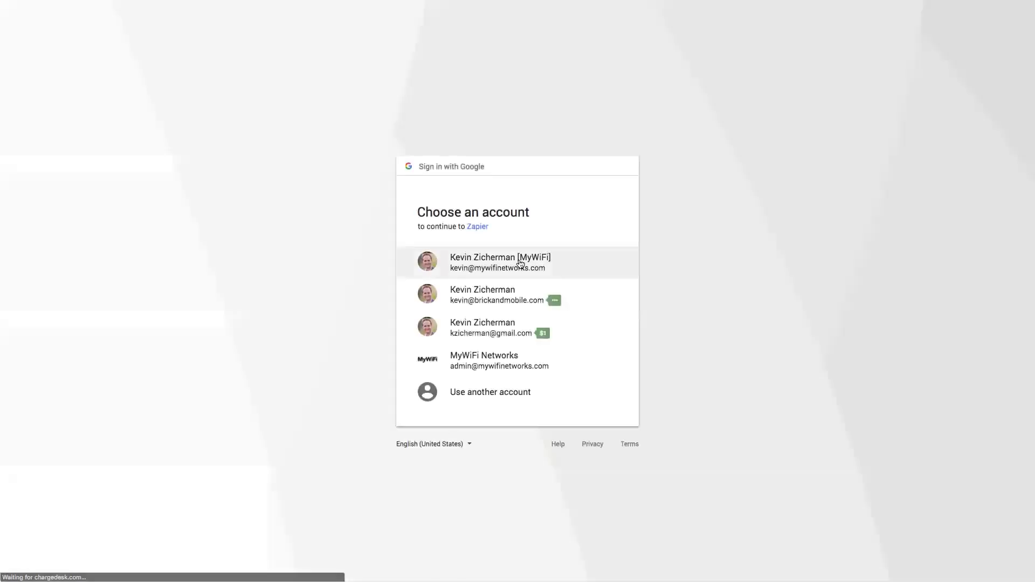
left_click(550, 270)
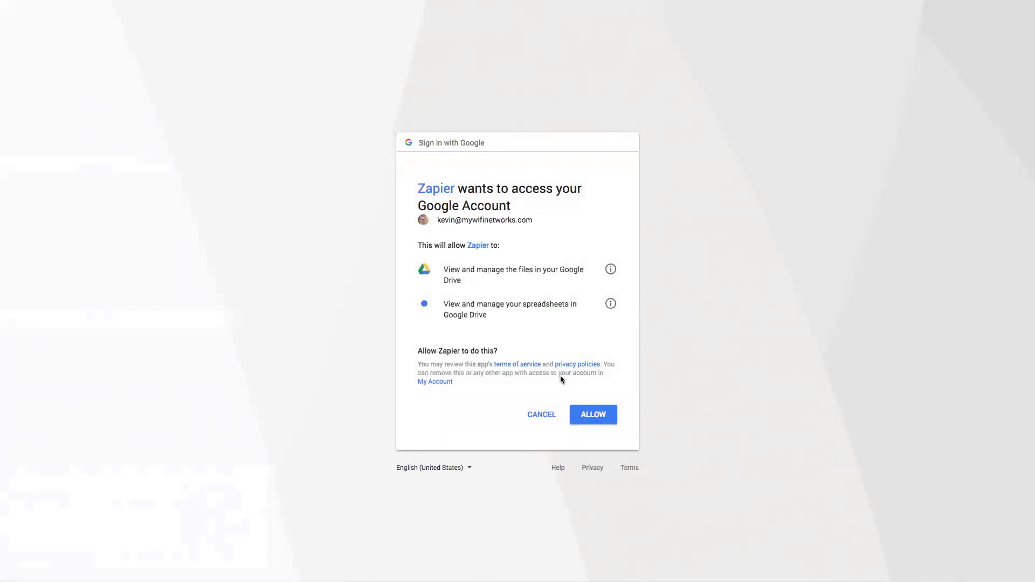
left_click(604, 414)
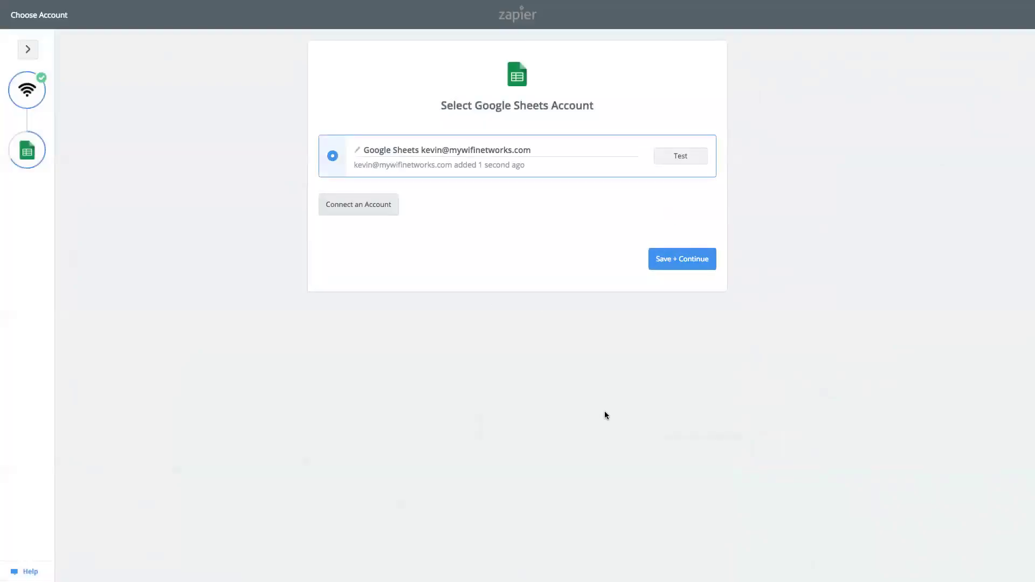
left_click(685, 156)
left_click(689, 264)
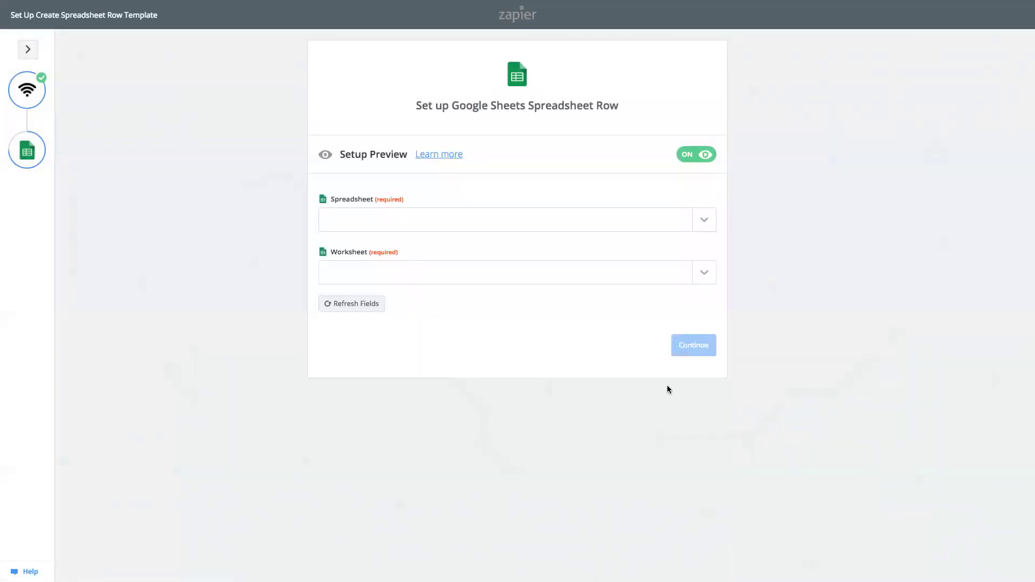
Step: Set the spreadsheet to "+4,800 Tech Journalists - Manos Accelerator" and the worksheet to Journalists
left_click(704, 219)
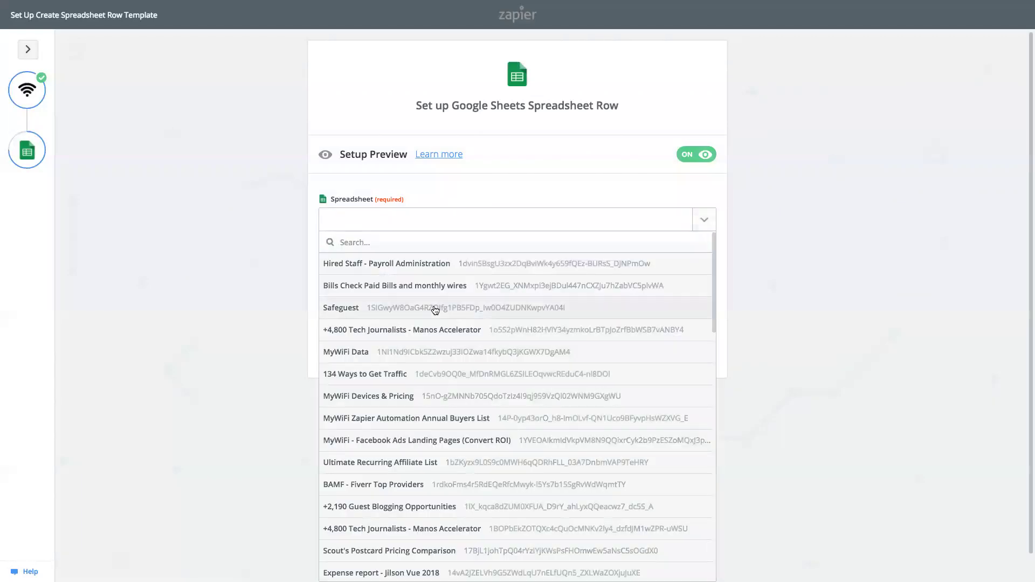
left_click(489, 330)
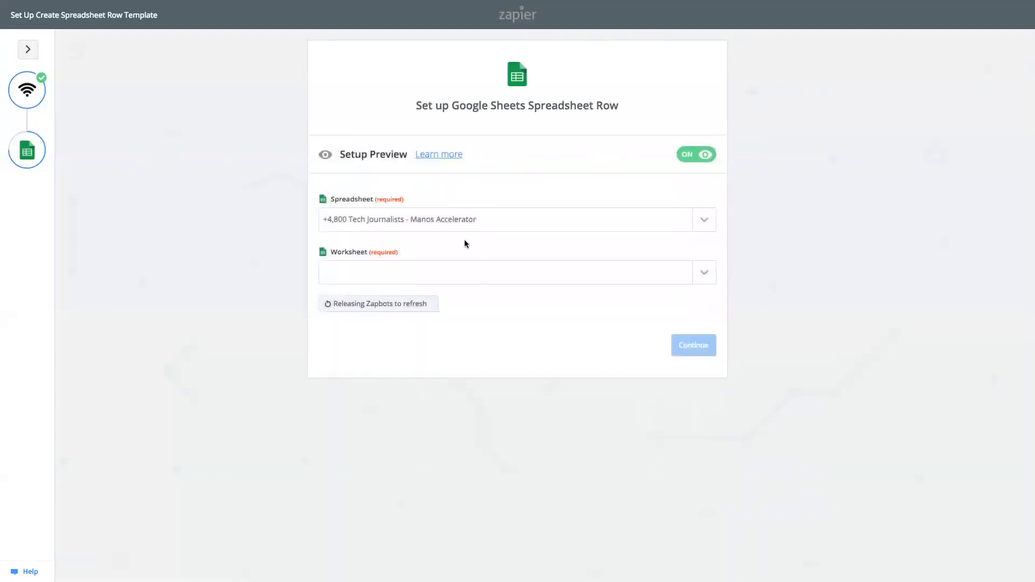
left_click(544, 272)
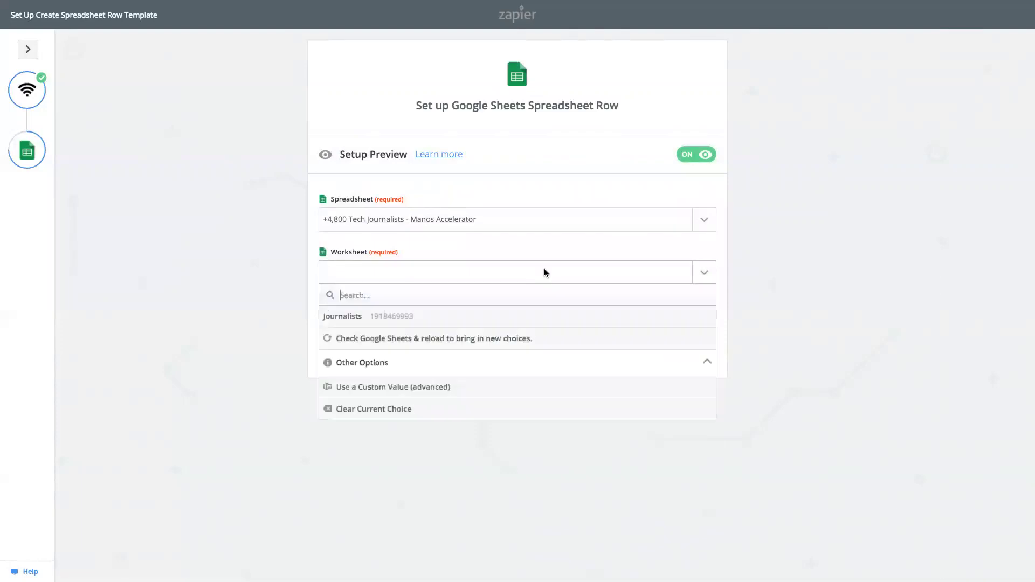
left_click(487, 317)
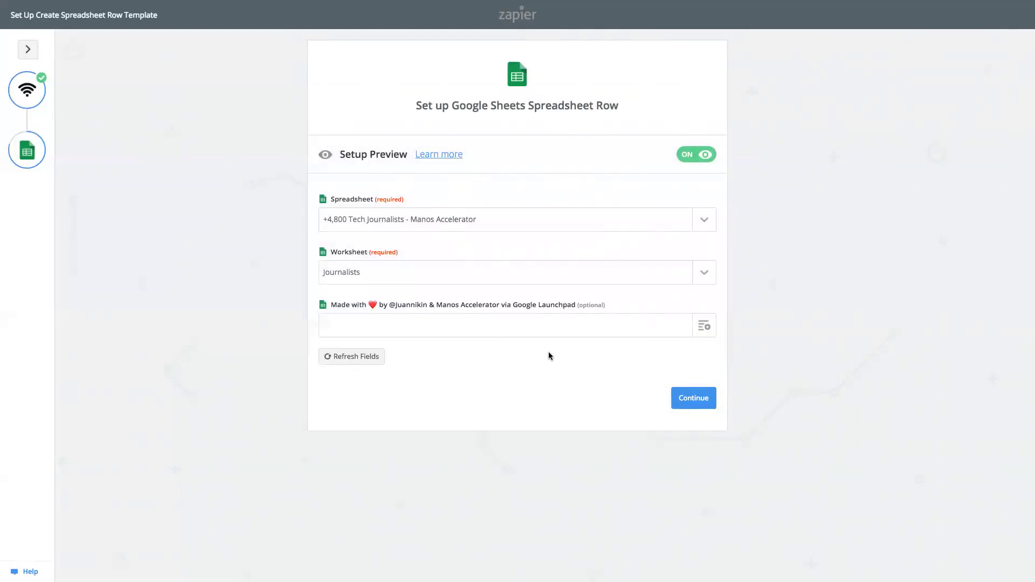
Step: View the guest login fields available for the optional column, leave it empty, and skip the Google Sheets test
left_click(597, 319)
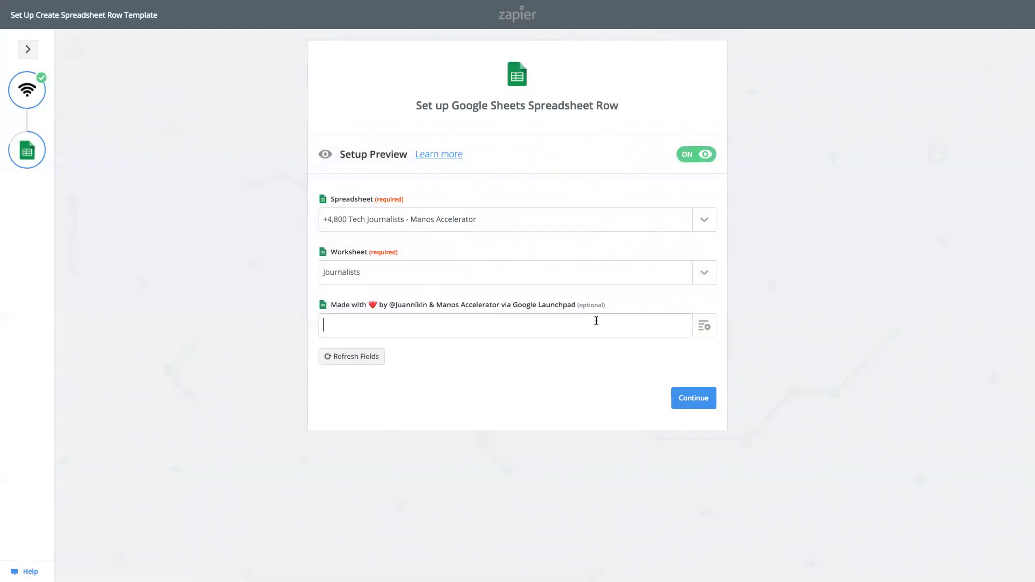
left_click(703, 330)
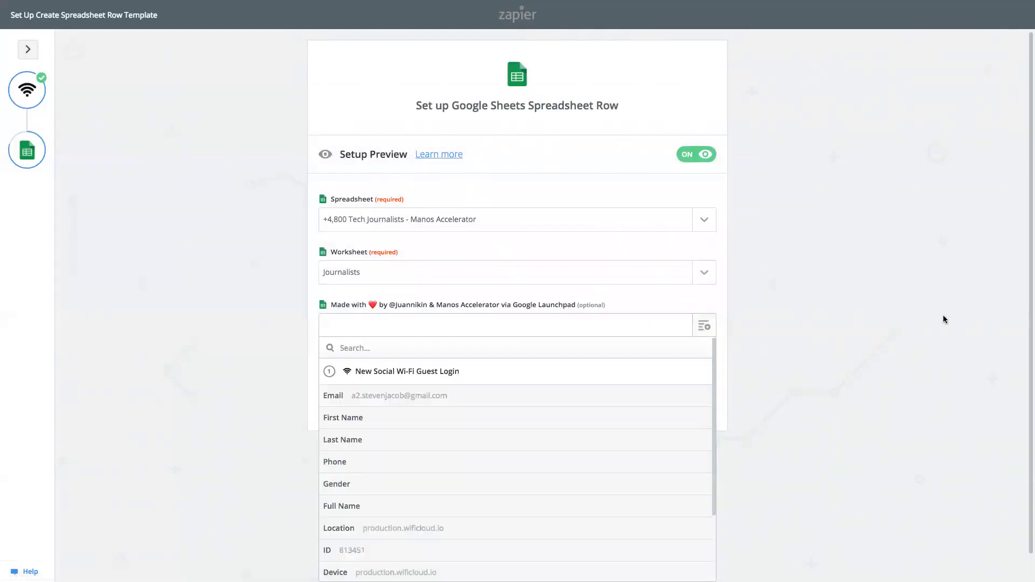
left_click(943, 315)
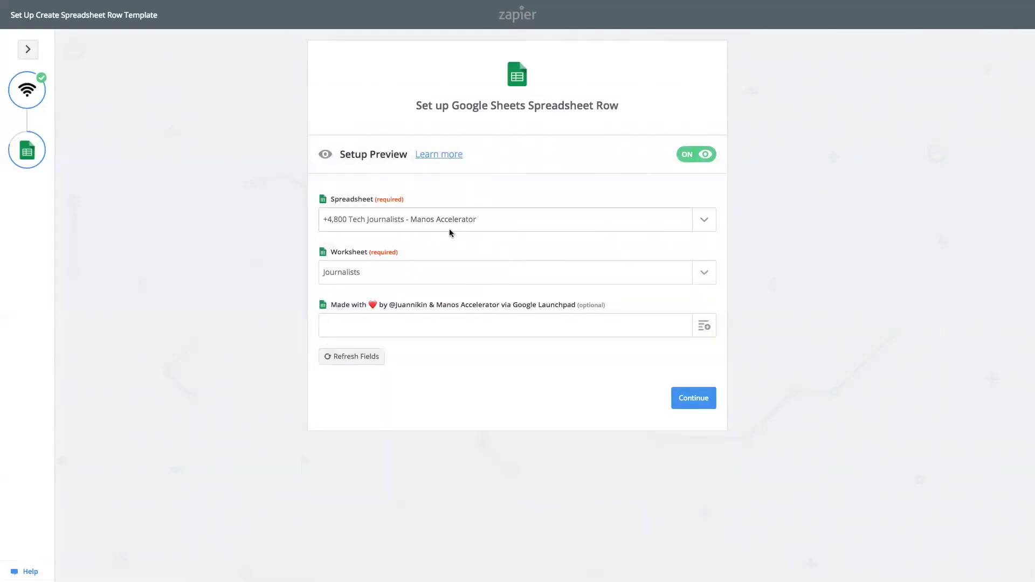
left_click(704, 404)
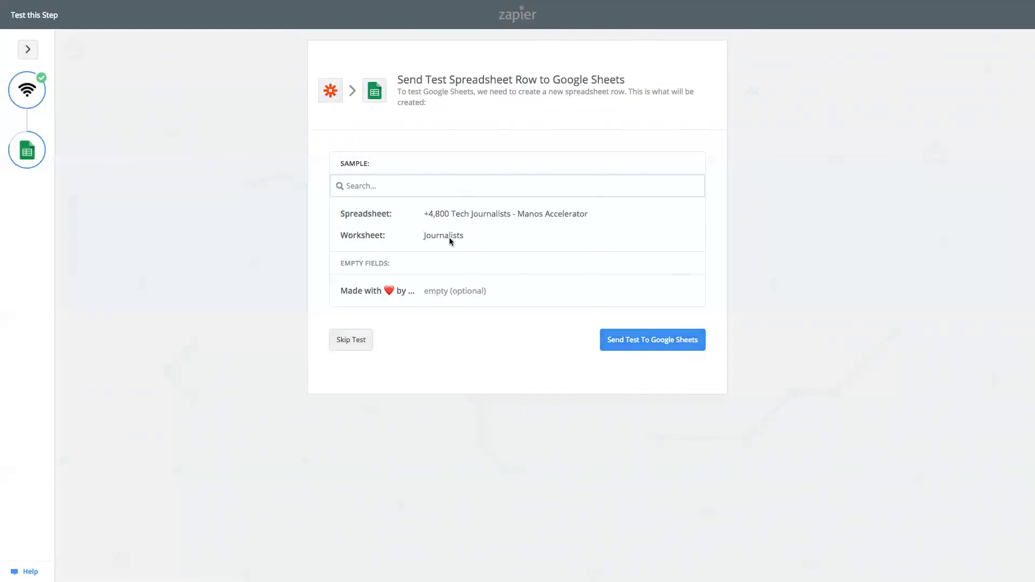
left_click(349, 341)
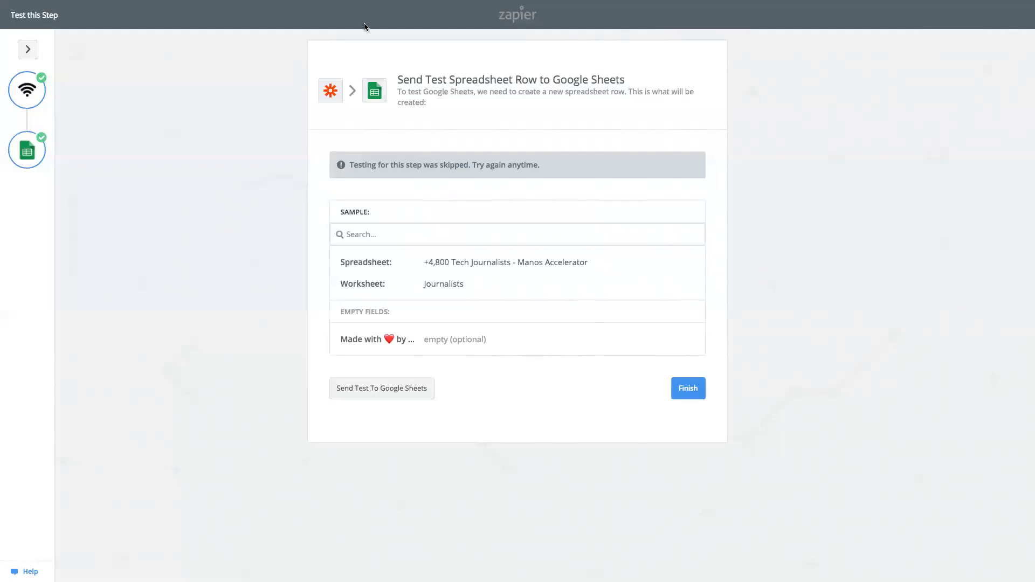
Step: Open Google Sheets at sheets.google.com in a new browser window
mouse_move(399, 4)
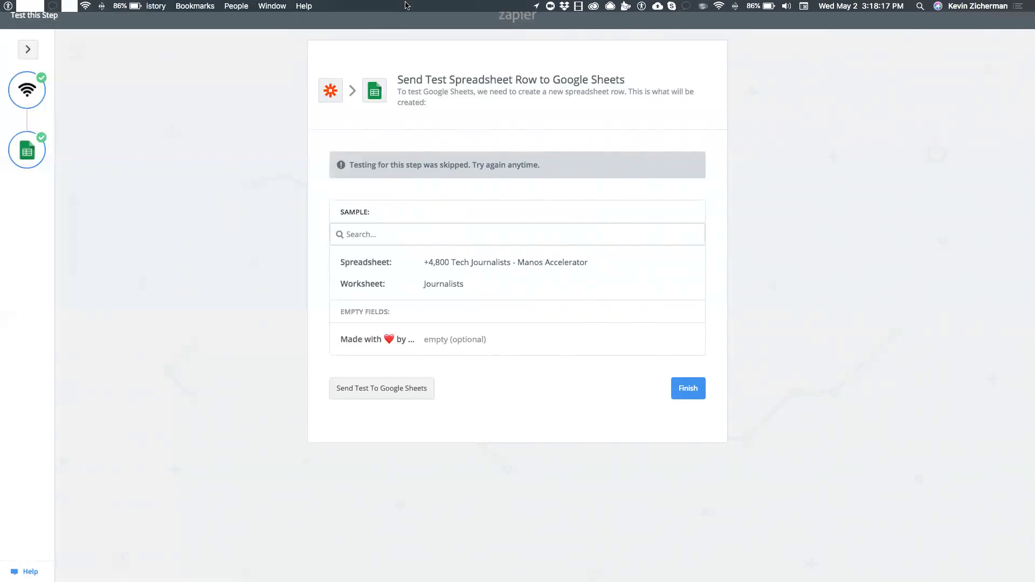
key("super+n")
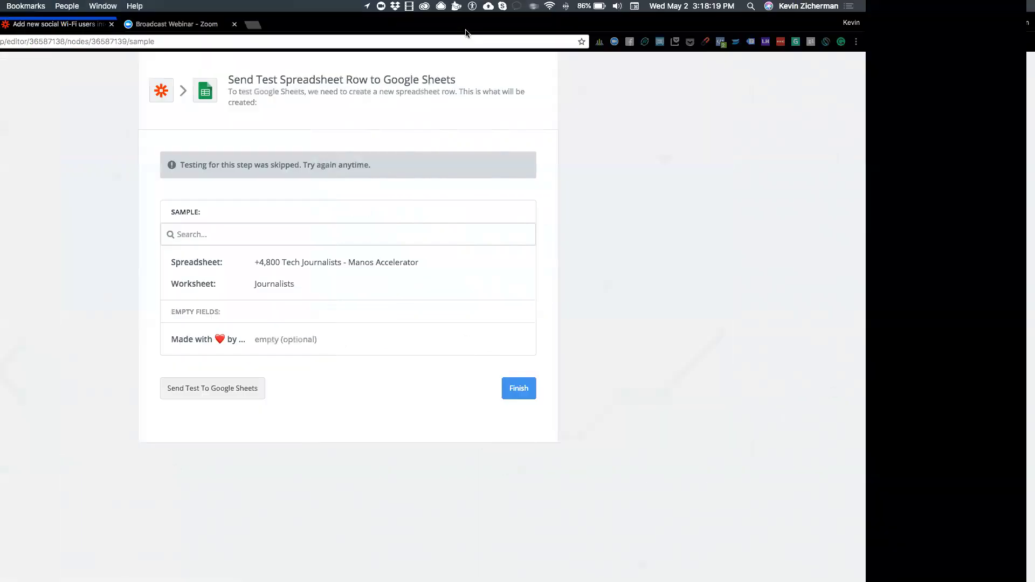
type("docs.g")
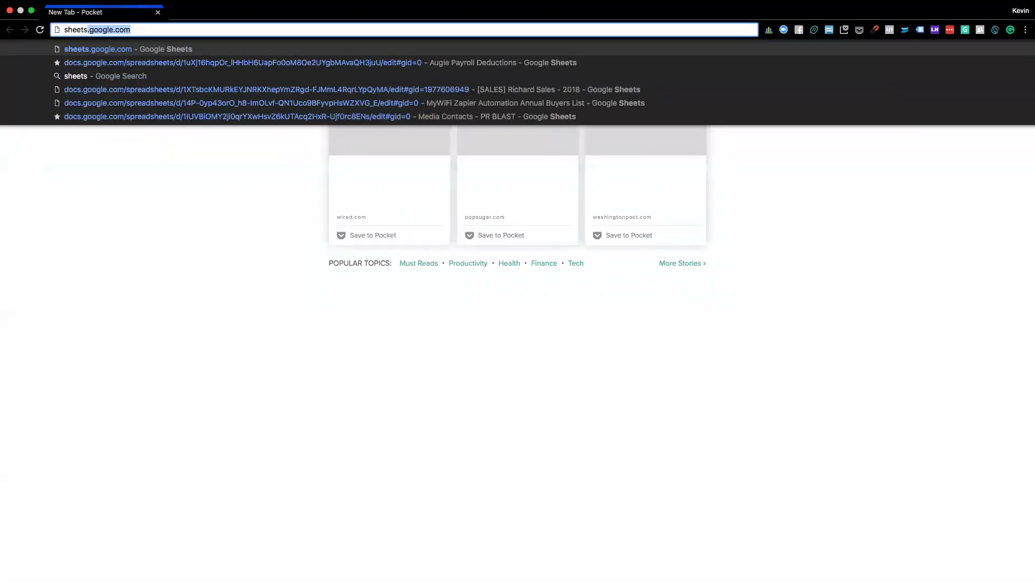
key("Return")
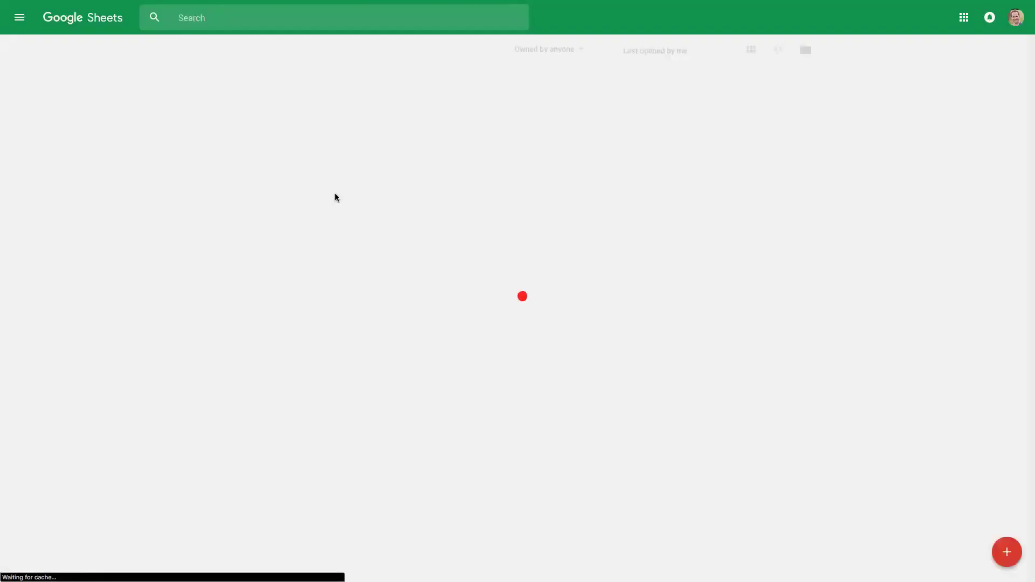
Step: Create a blank spreadsheet and name it "Test Sheet"
left_click(1007, 558)
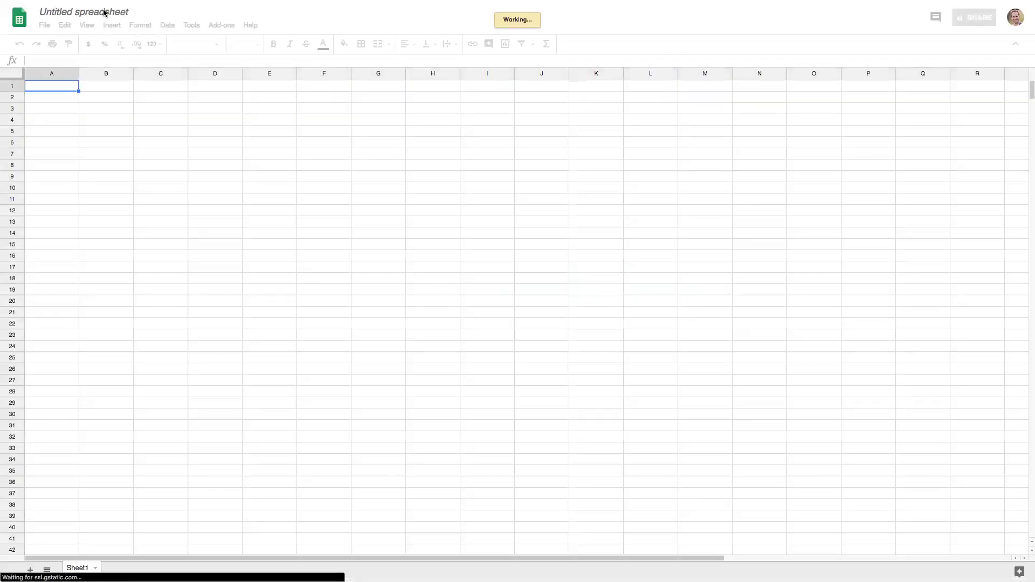
left_click(101, 11)
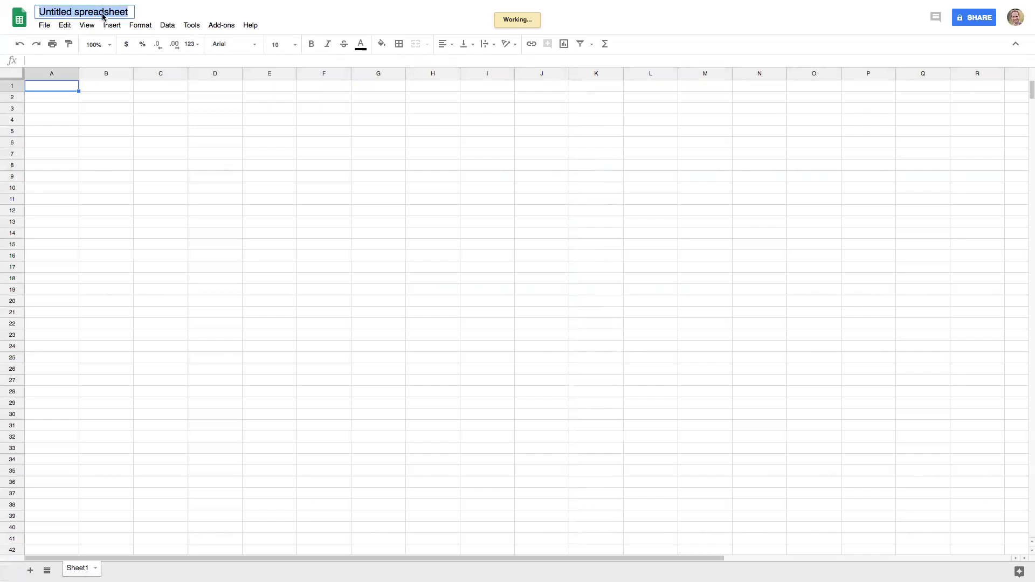
type("Test Sheet")
key("Return")
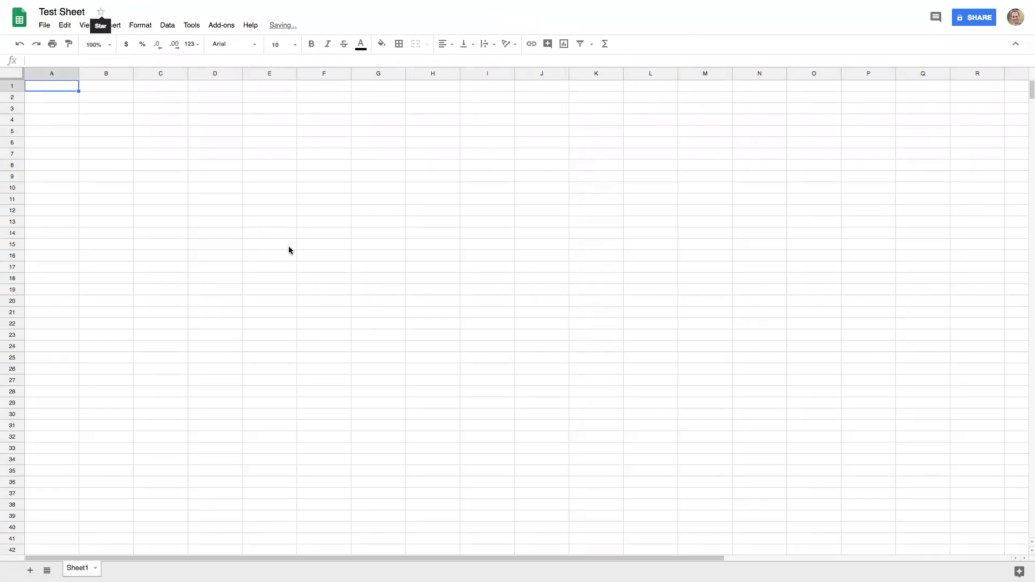
left_click(162, 165)
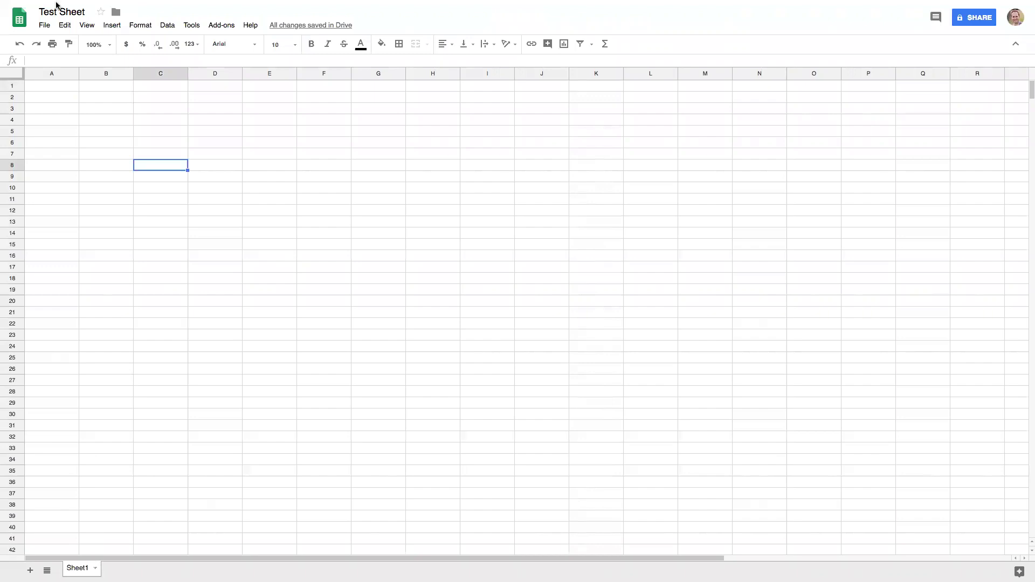
left_click(53, 88)
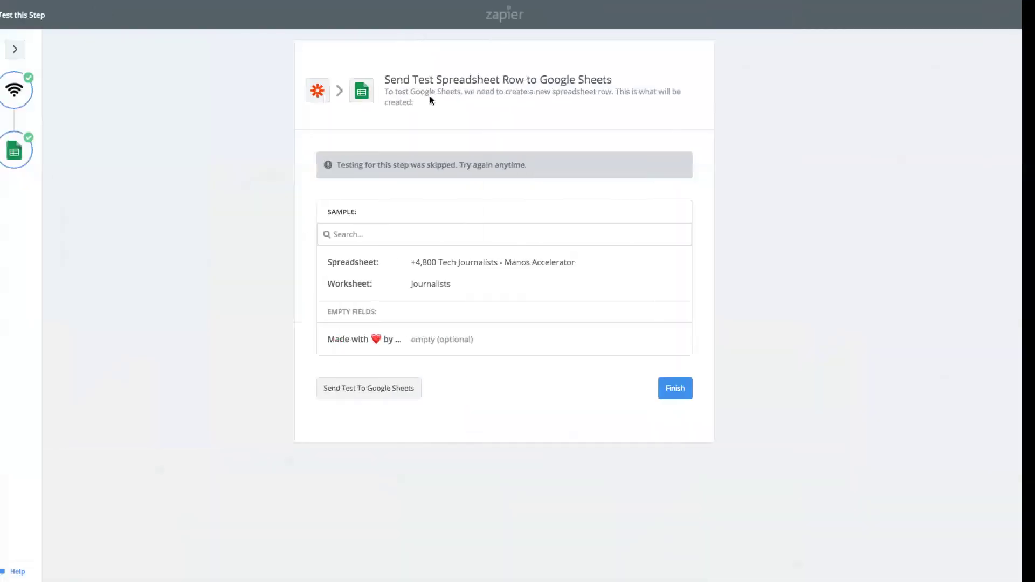
Step: In the Zap's Create Spreadsheet Row template, set the spreadsheet to Test Sheet and the worksheet to Sheet1
left_click(28, 149)
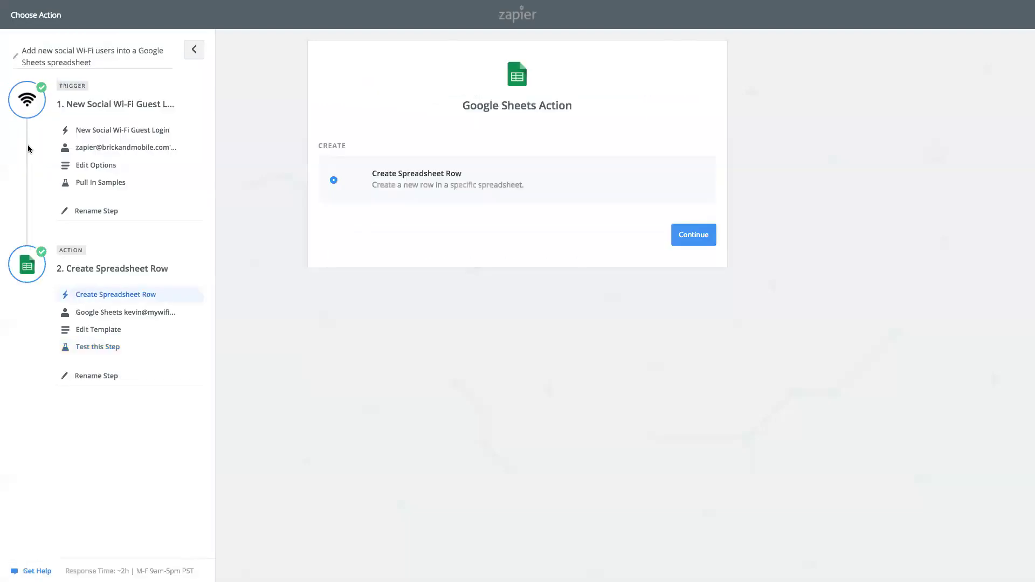
left_click(107, 331)
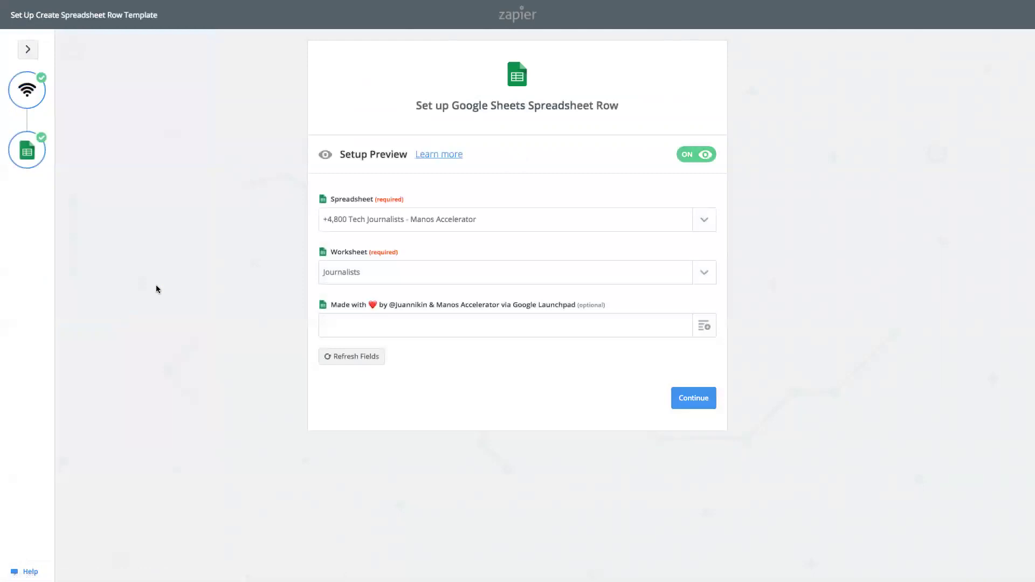
left_click(506, 219)
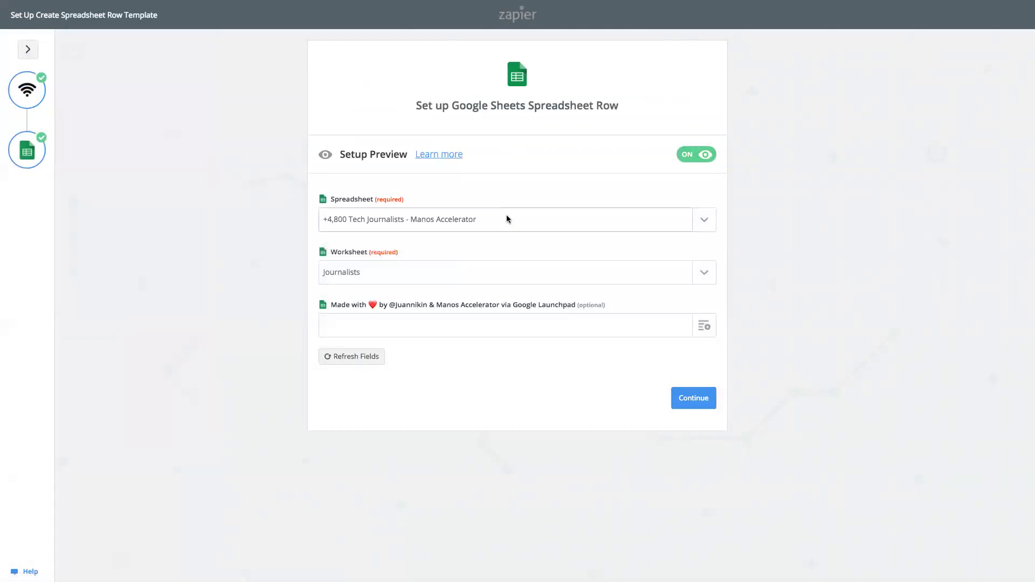
left_click(705, 220)
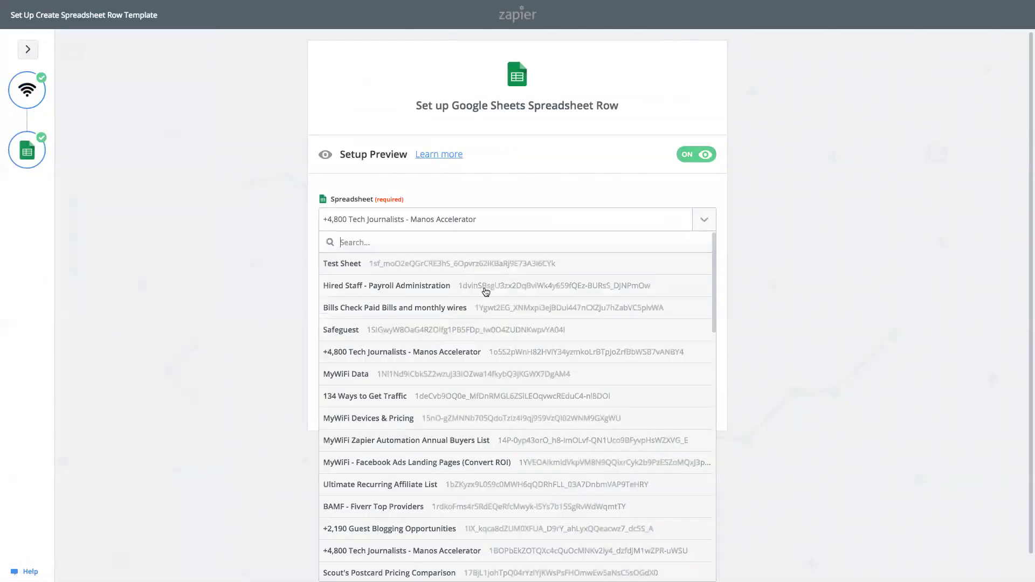
left_click(373, 265)
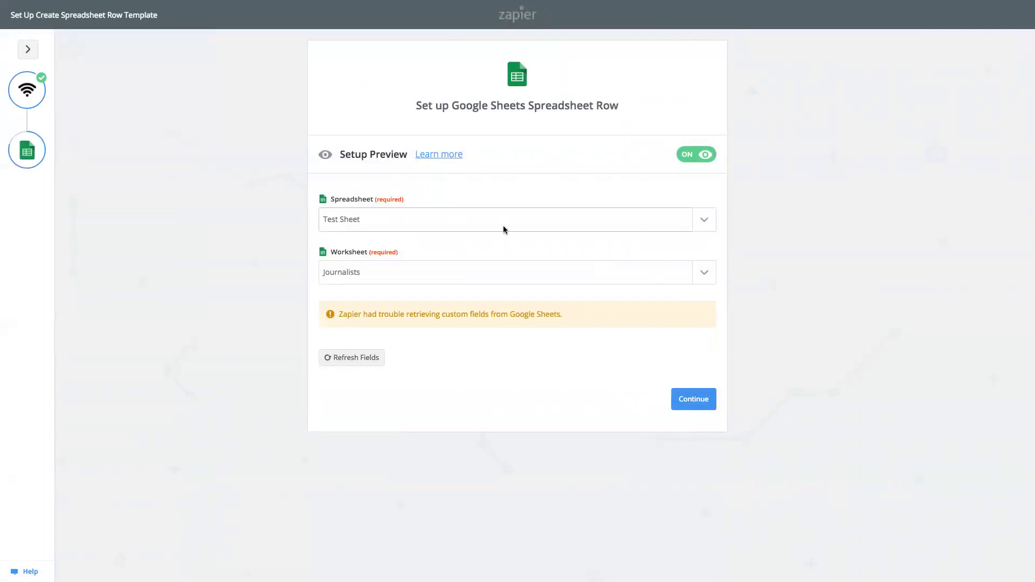
left_click(458, 271)
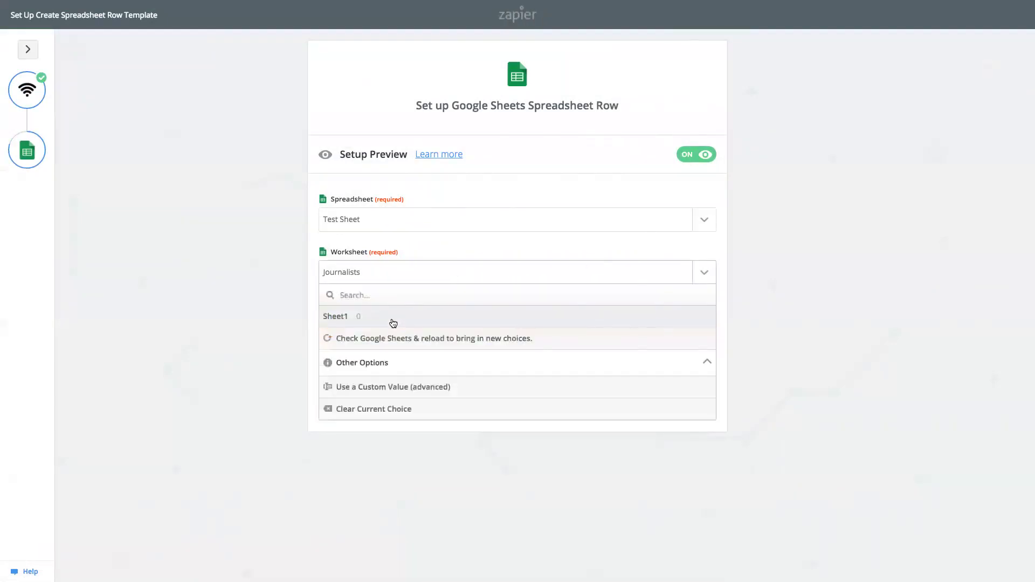
left_click(393, 322)
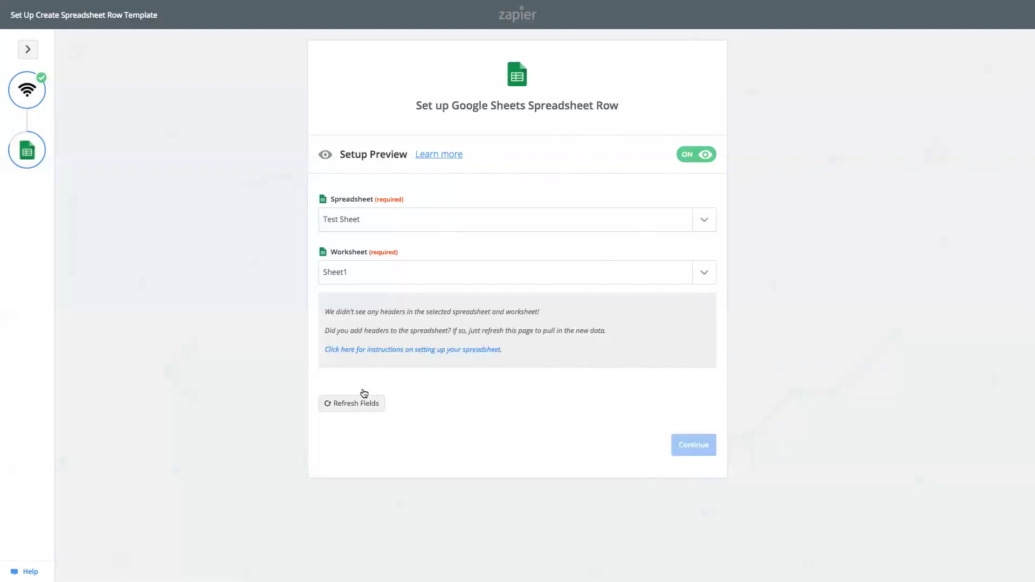
Step: Read Zapier's instructions on setting up a Google Sheet's header row, and return to Test Sheet
left_click(341, 403)
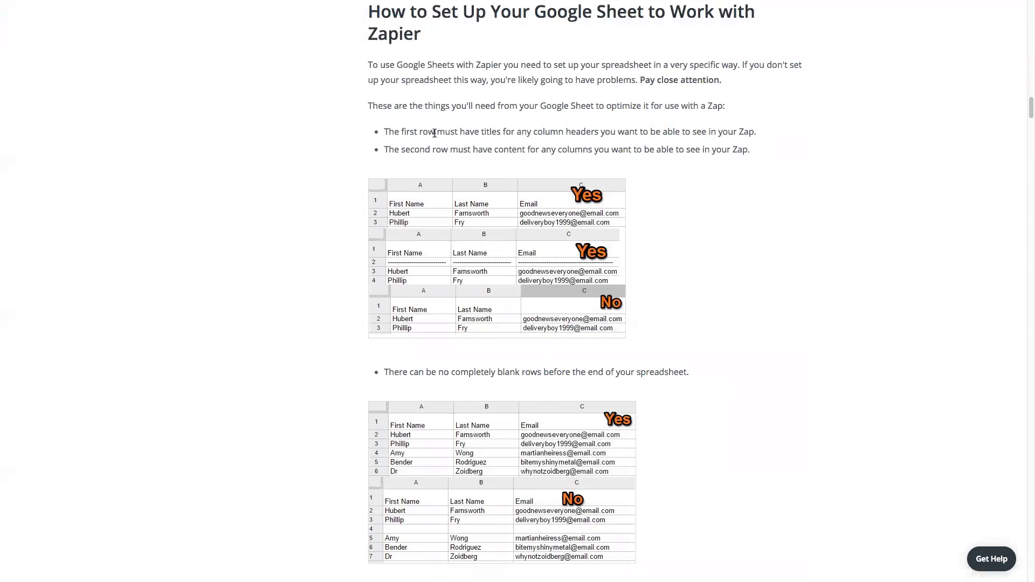
mouse_move(444, 1)
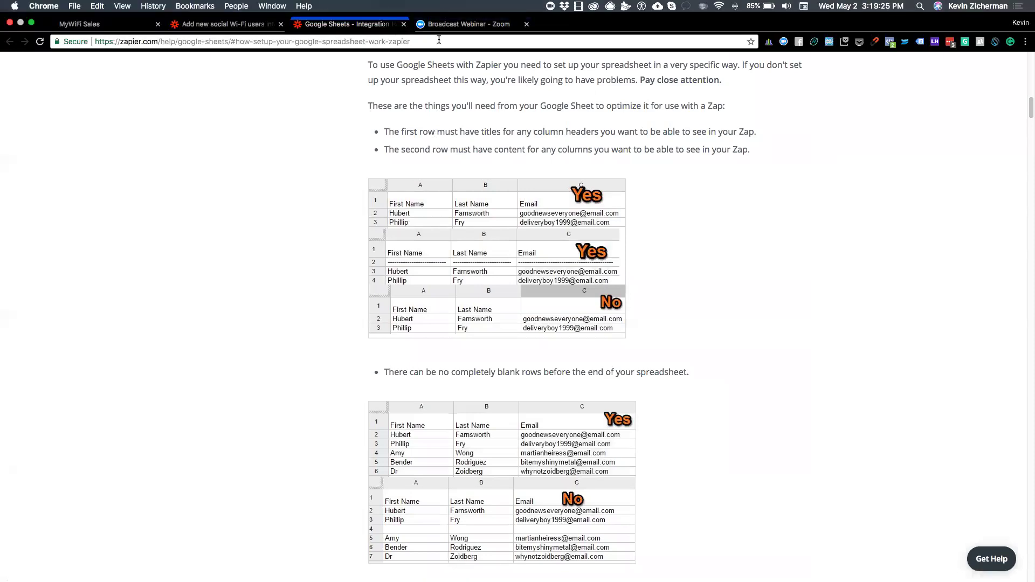
key("ctrl+Right")
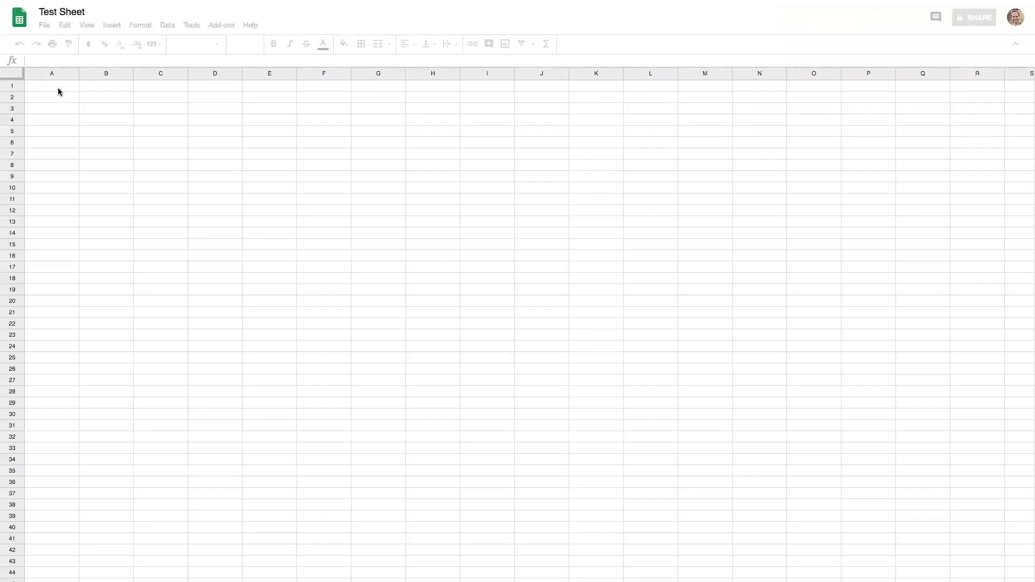
Step: Enter the column headers FIRST NAME, LAST NAME and EMAIL in cells A1 to C1 of Test Sheet
type("FlRST NAM")
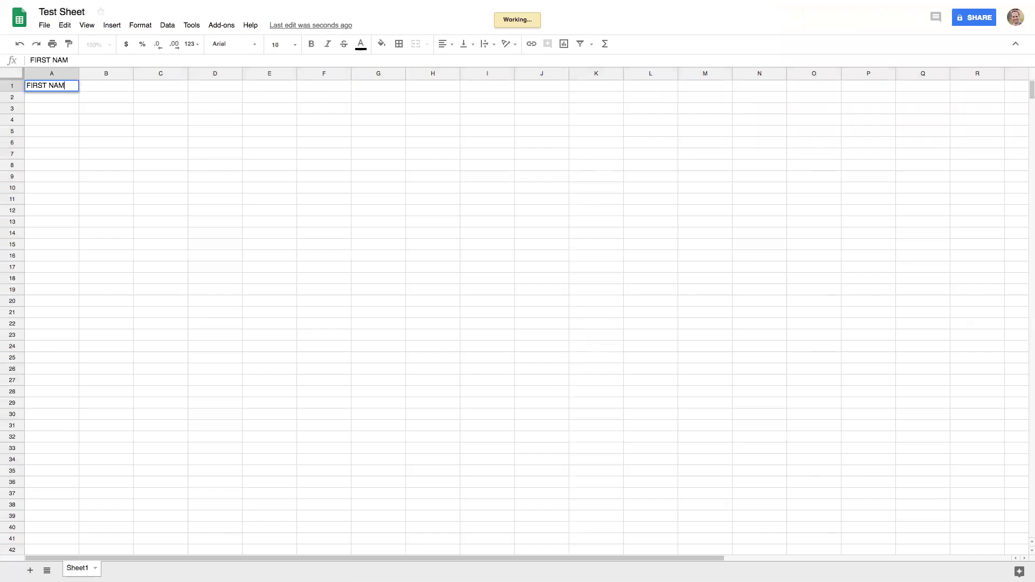
type("E")
left_click(108, 88)
type("LAS")
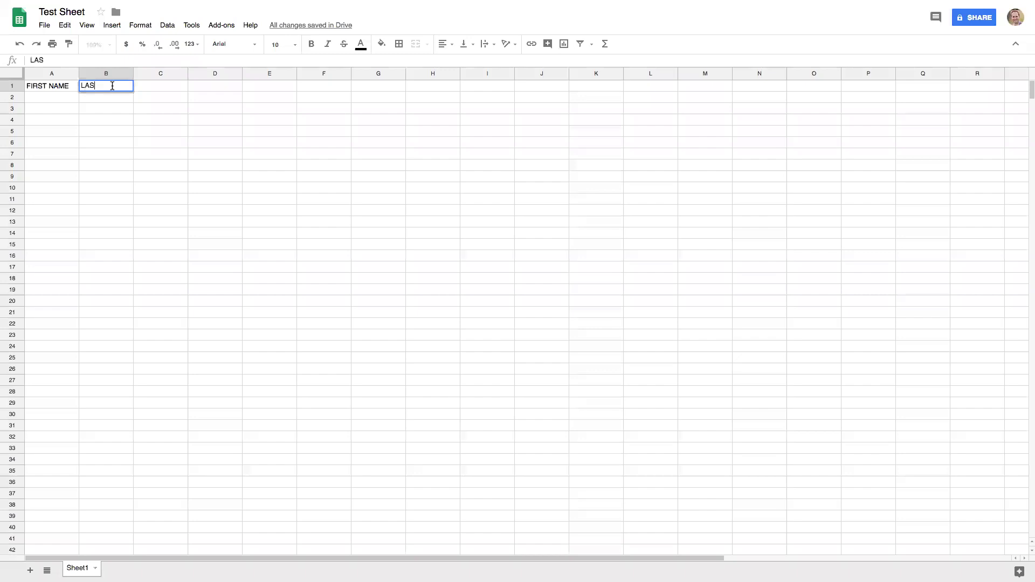
type("T B")
type(" NAME")
key("Return")
left_click(163, 86)
type("EMAIL")
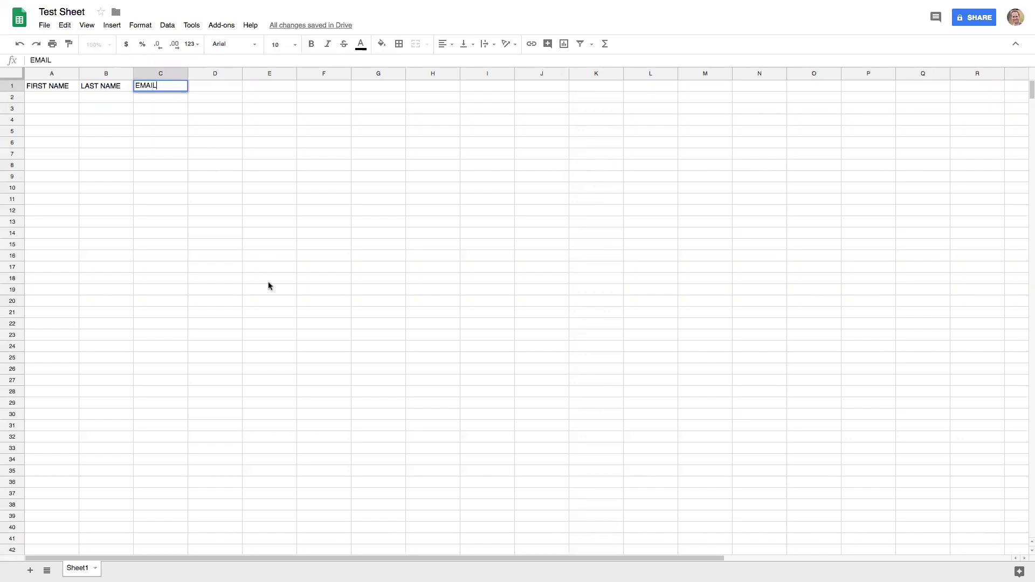
left_click(269, 281)
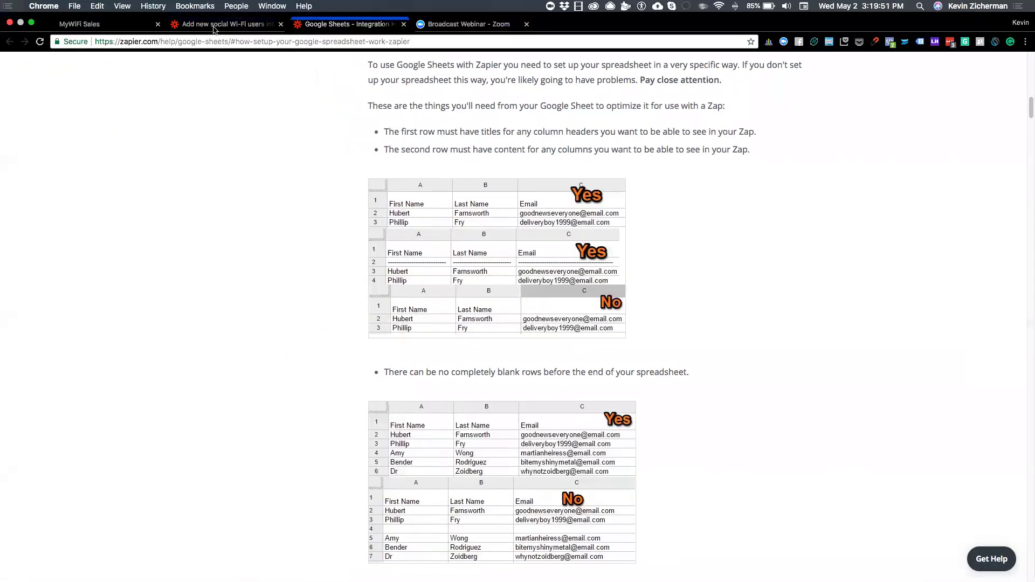
Step: Refresh the Zap's fields and map FIRST NAME, LAST NAME and EMAIL to the matching guest login fields
left_click(237, 19)
left_click(354, 403)
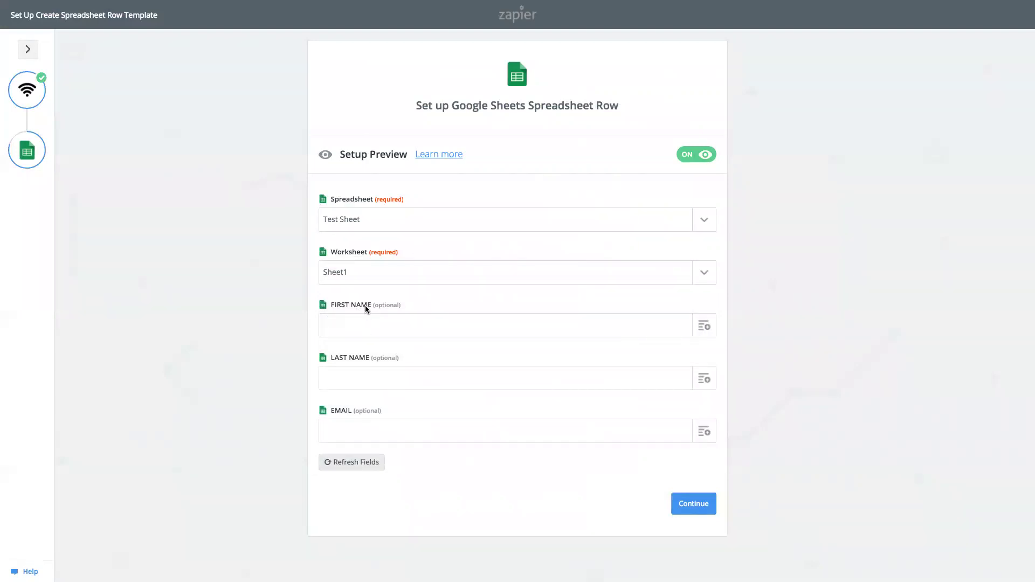
left_click(710, 324)
left_click(441, 417)
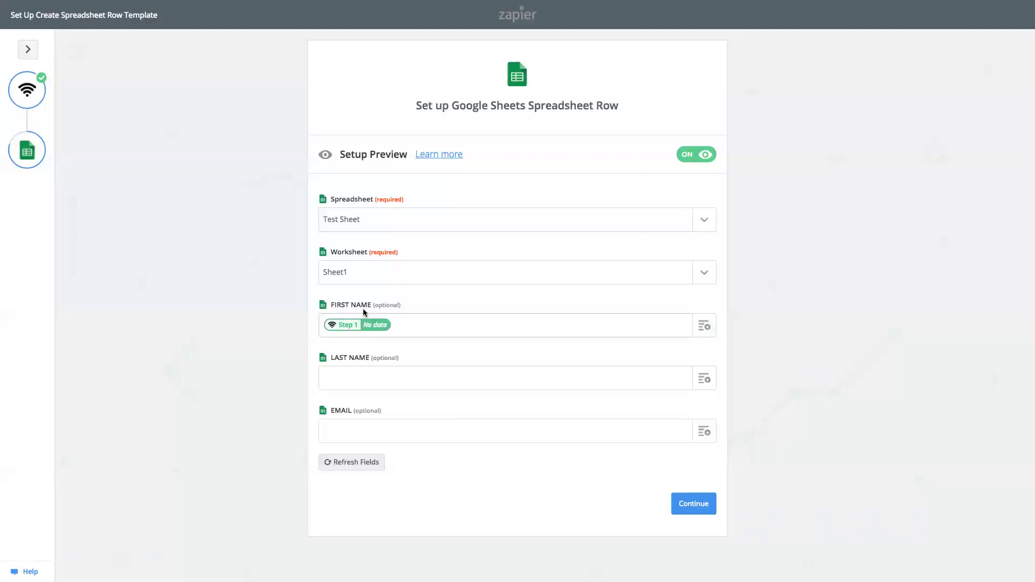
left_click(710, 378)
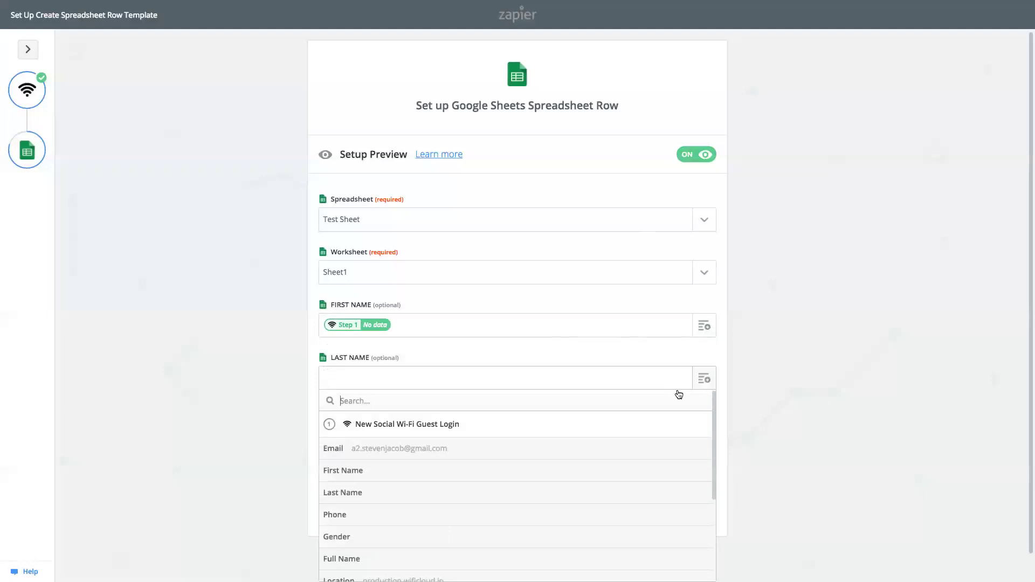
left_click(331, 492)
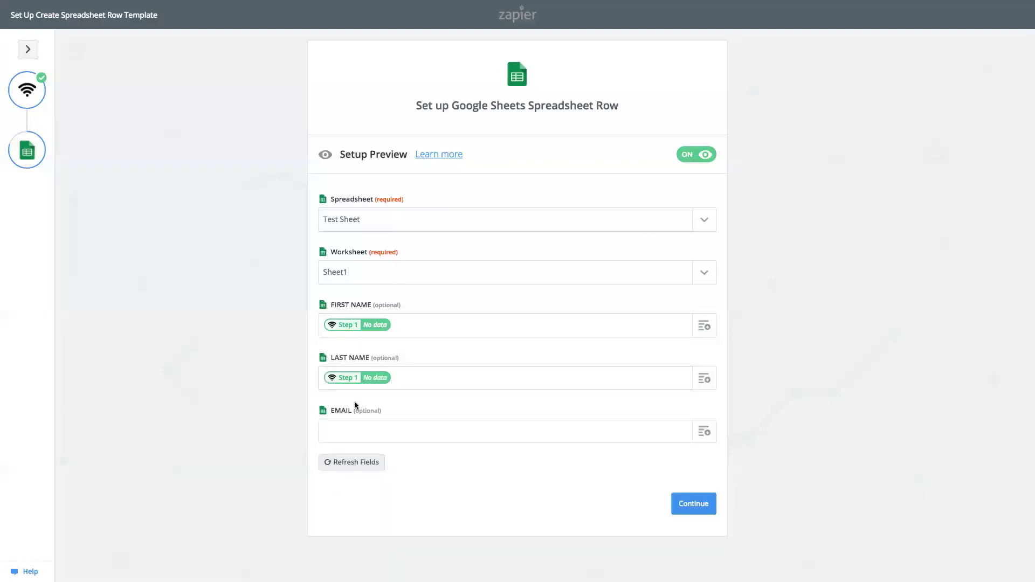
left_click(706, 431)
left_click(339, 503)
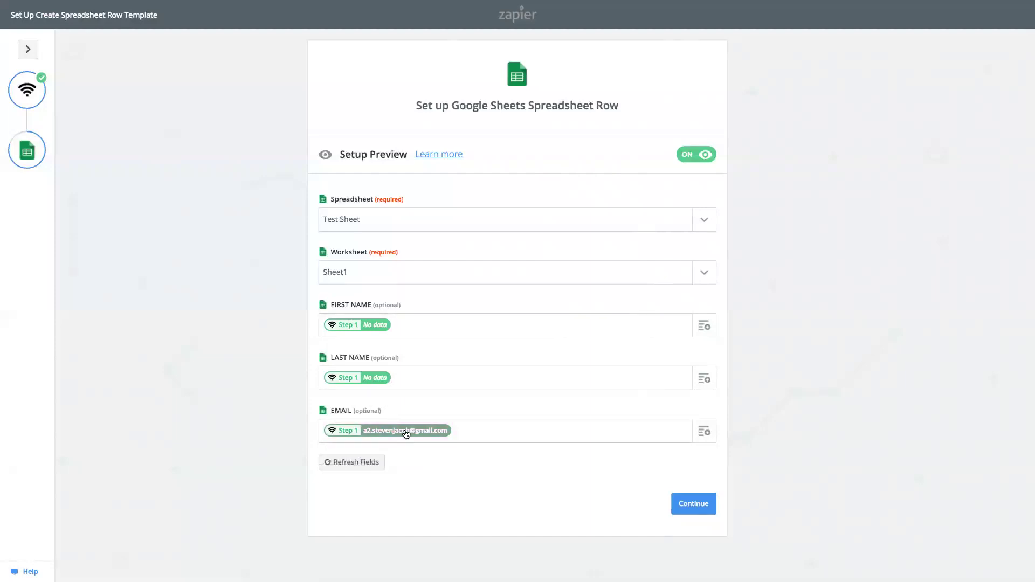
Step: Send a test row to Google Sheets and check it in Test Sheet
left_click(695, 504)
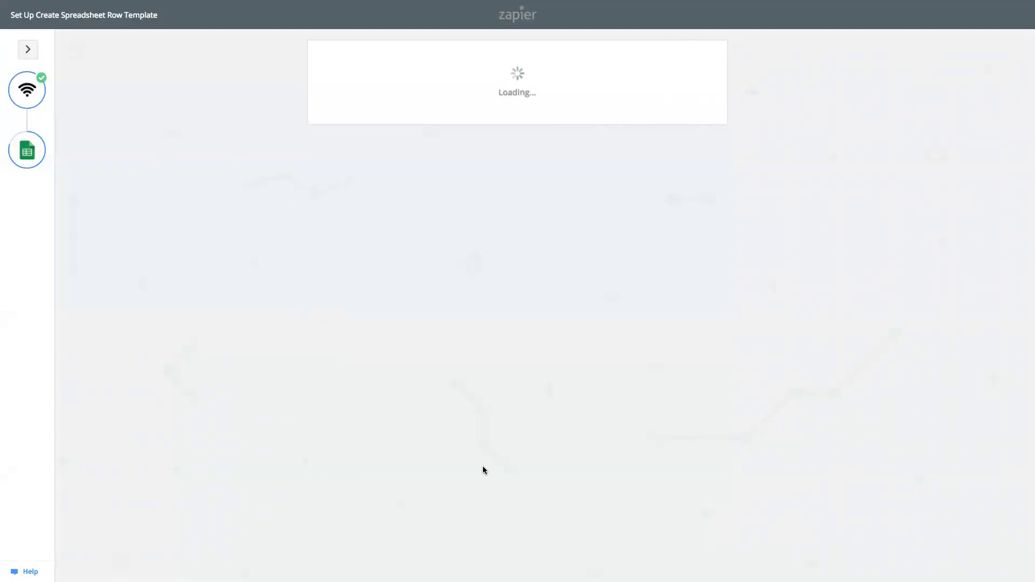
left_click(649, 385)
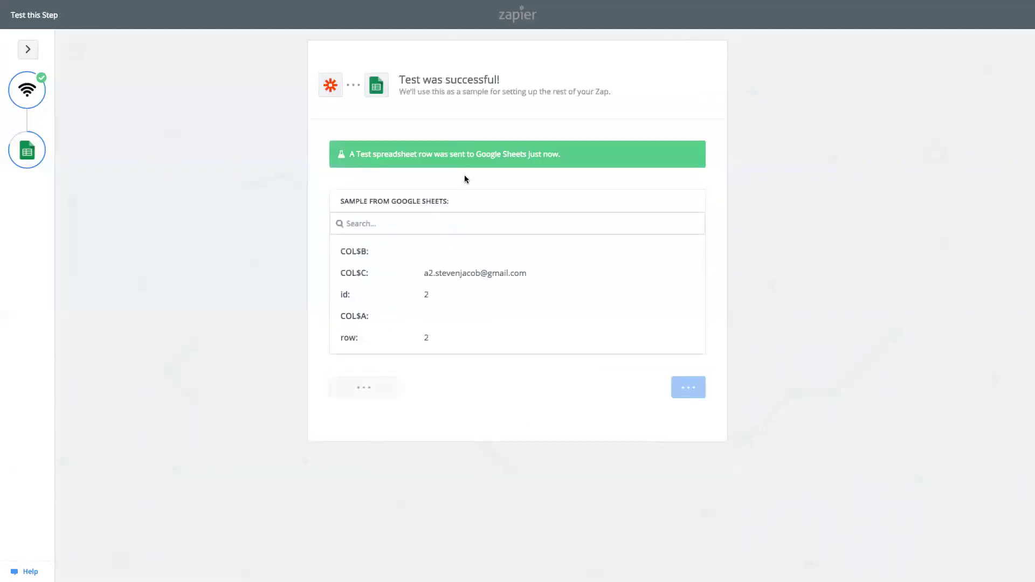
key("ctrl+Right")
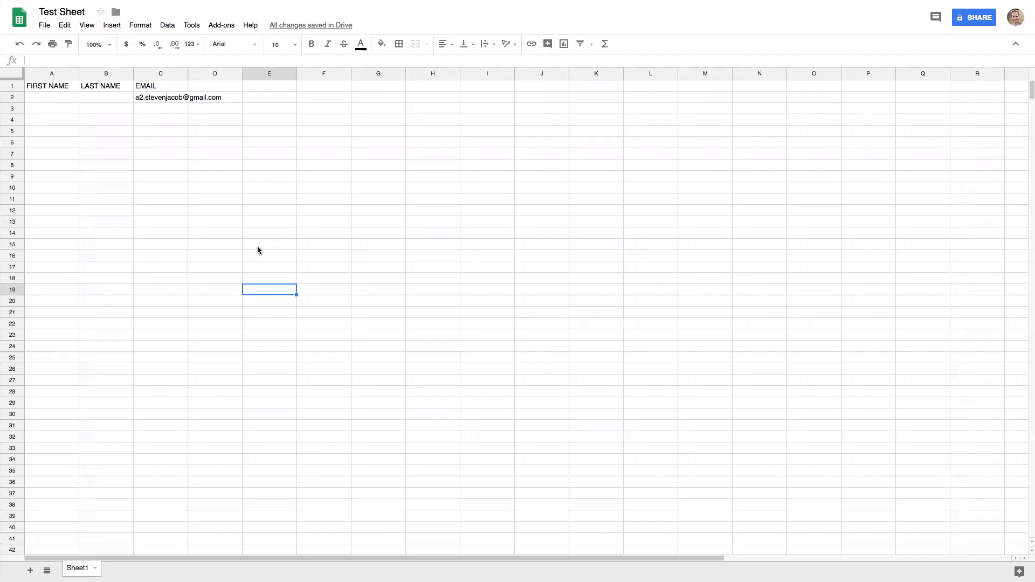
key("ctrl+Left")
Step: Finish the Zap without choosing a folder and view it on the Zapier dashboard
left_click(693, 389)
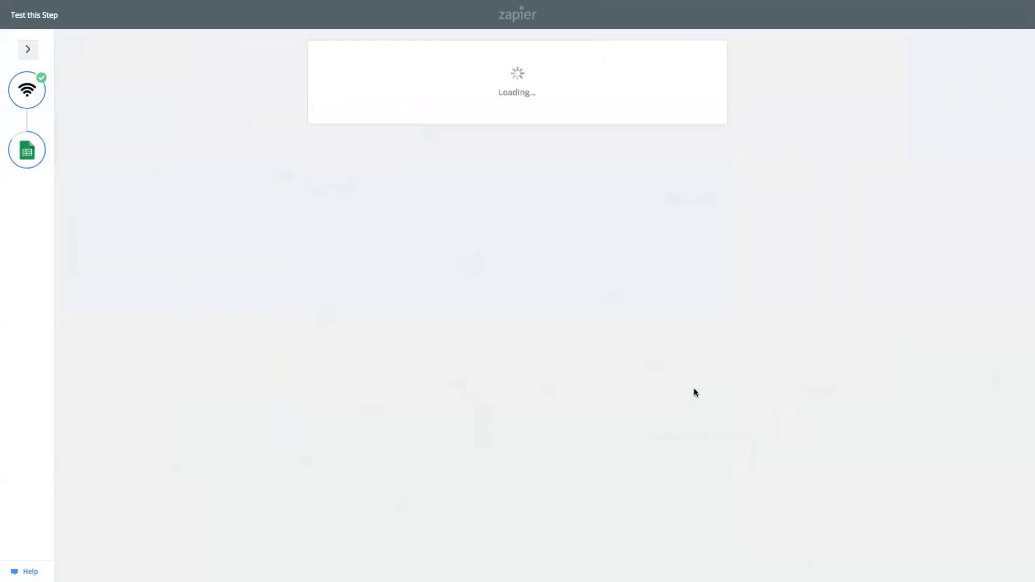
left_click(529, 146)
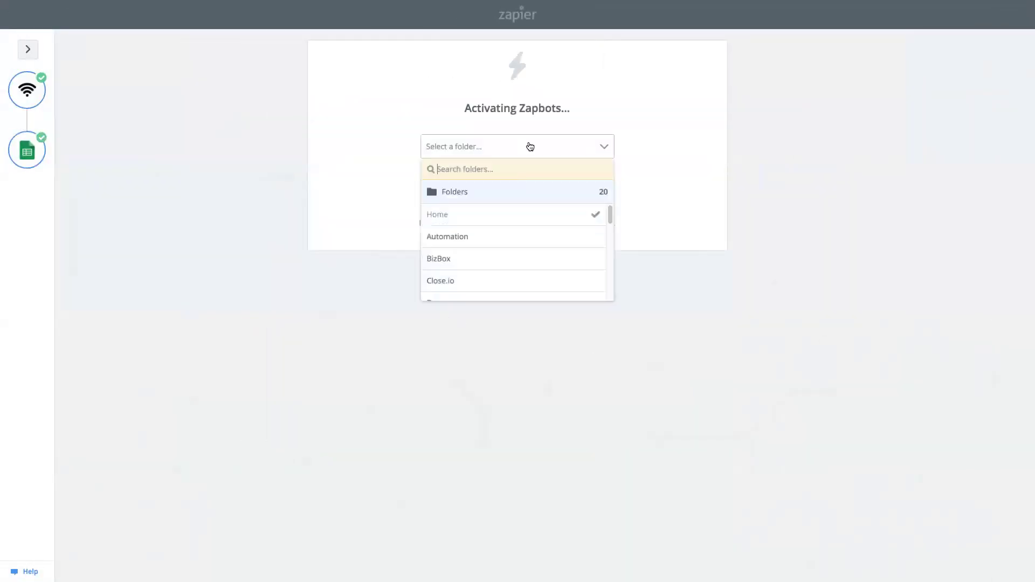
left_click(654, 261)
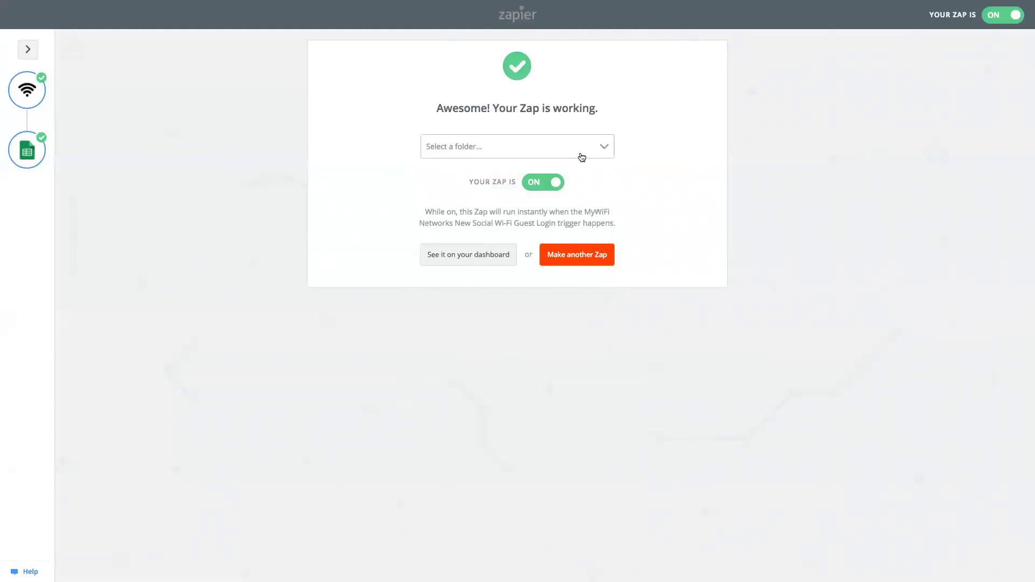
left_click(501, 257)
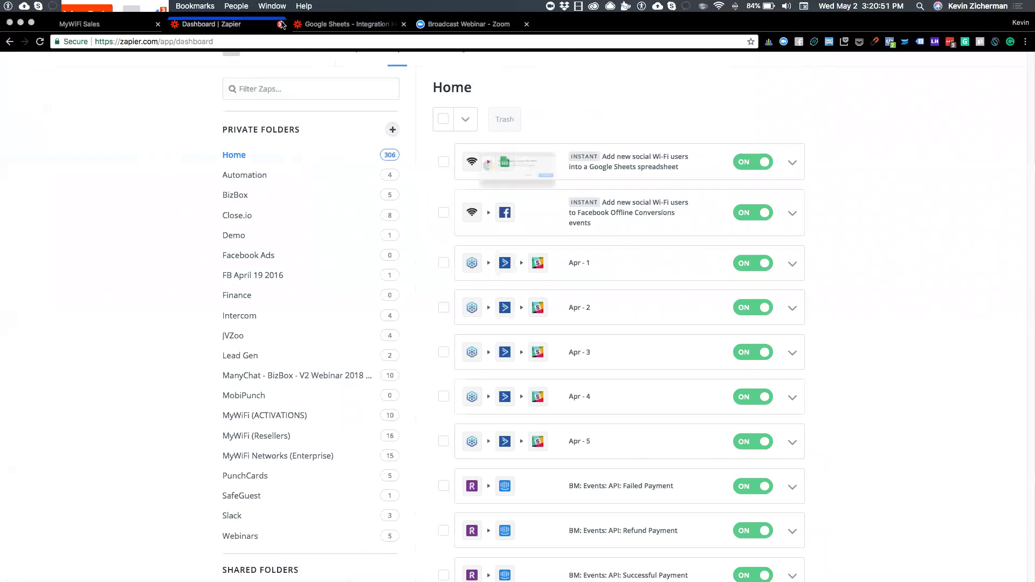
Step: Close the Zapier dashboard and save the "Zapier New Field Test" automation in MyWiFi
left_click(281, 24)
key("Escape")
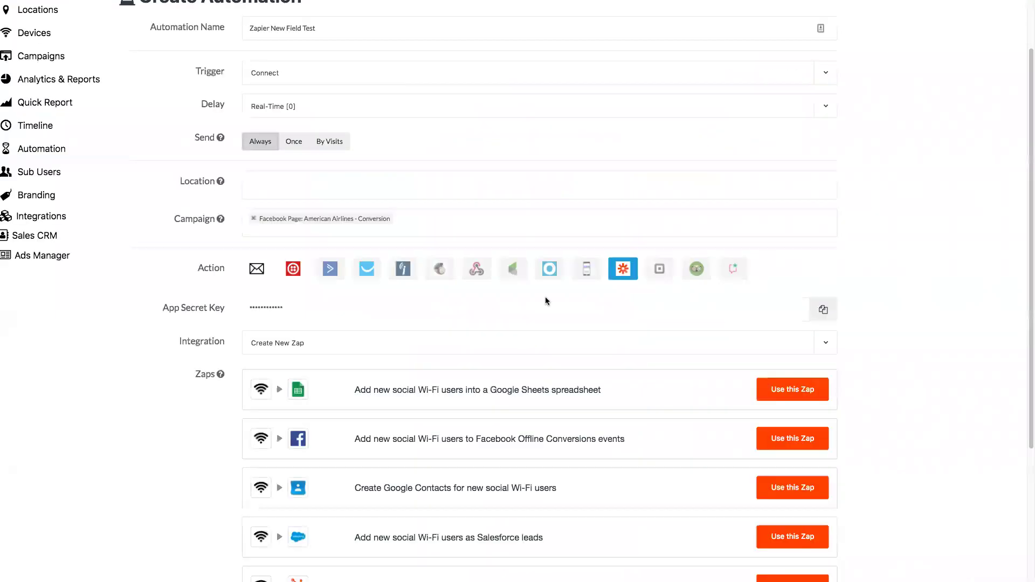
scroll(546, 299, "down", 5)
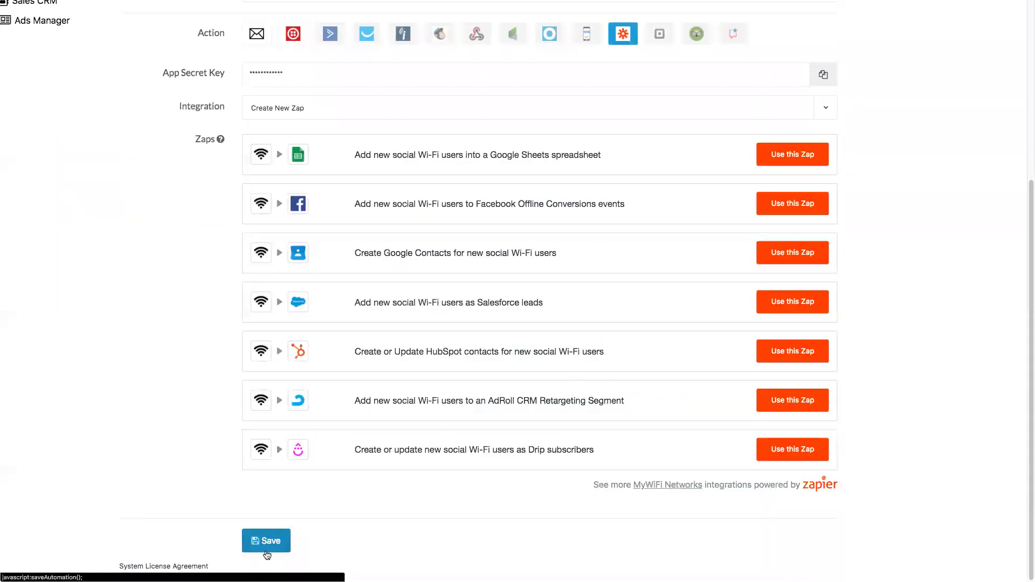
left_click(270, 548)
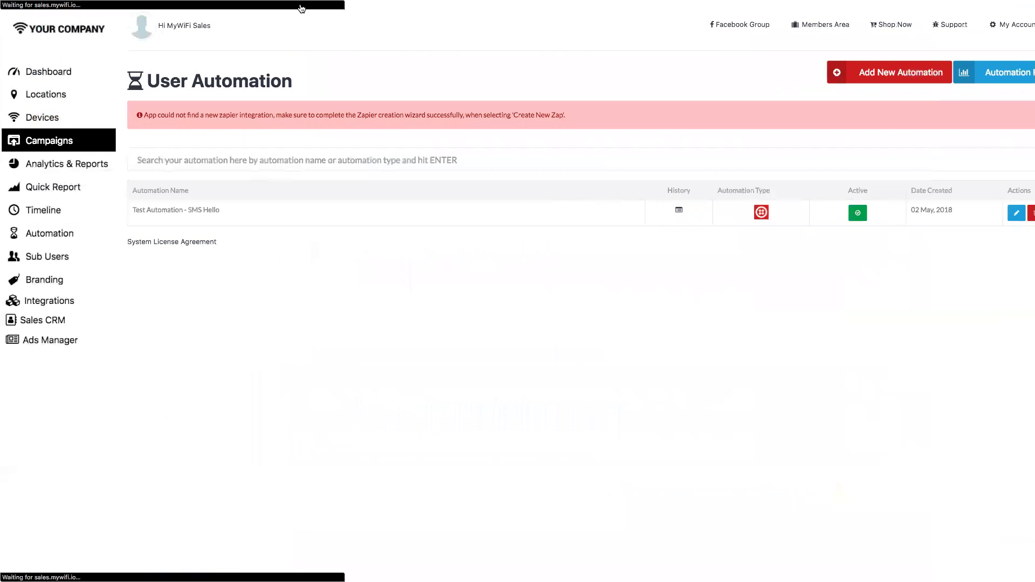
Step: Switch to the Zapier Google Sheets help page and start a new Zap from it
left_click(249, 27)
scroll(503, 135, "up", 15)
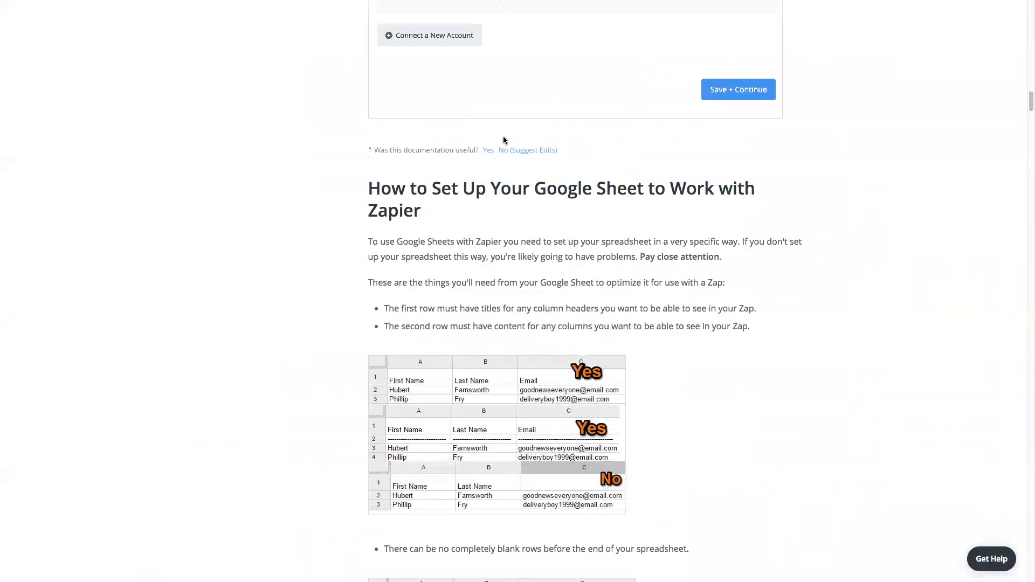
scroll(503, 140, "up", 7)
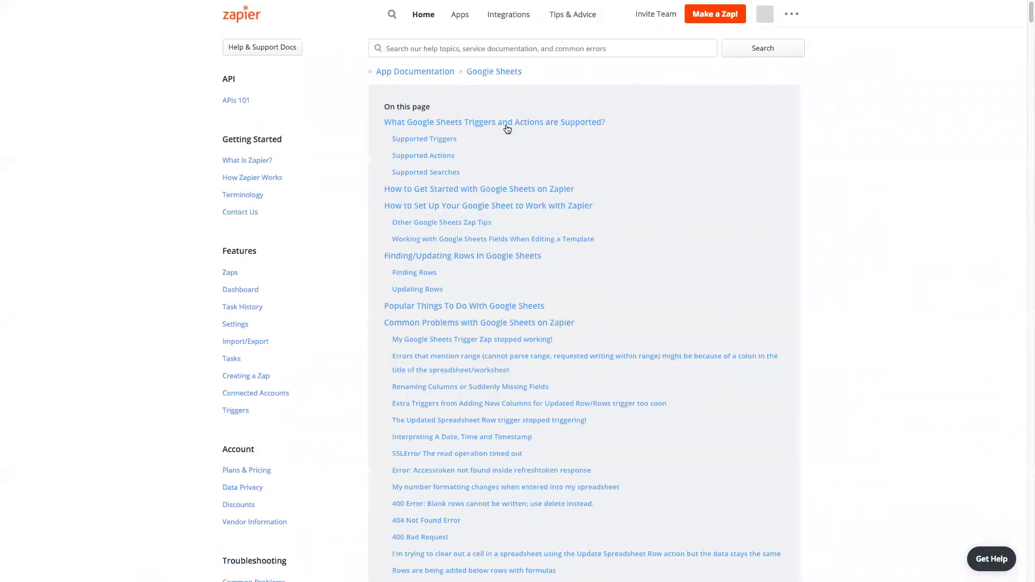
left_click(709, 12)
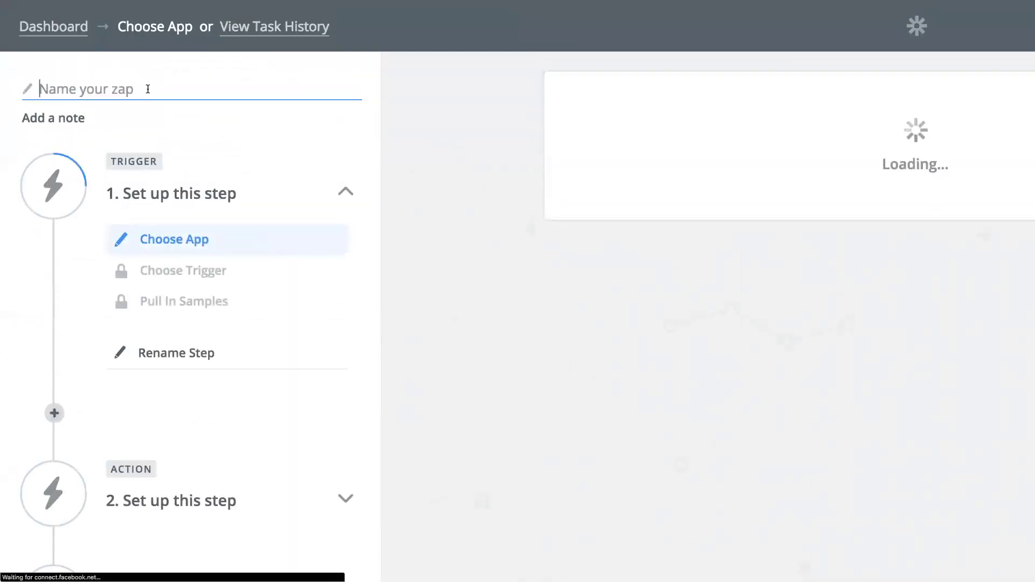
Step: Name the new Zap "ZAPIER NO AUTOMATION TOOL", clearing the stray text entered in the trigger app search
left_click(148, 89)
type("ZAPIER ")
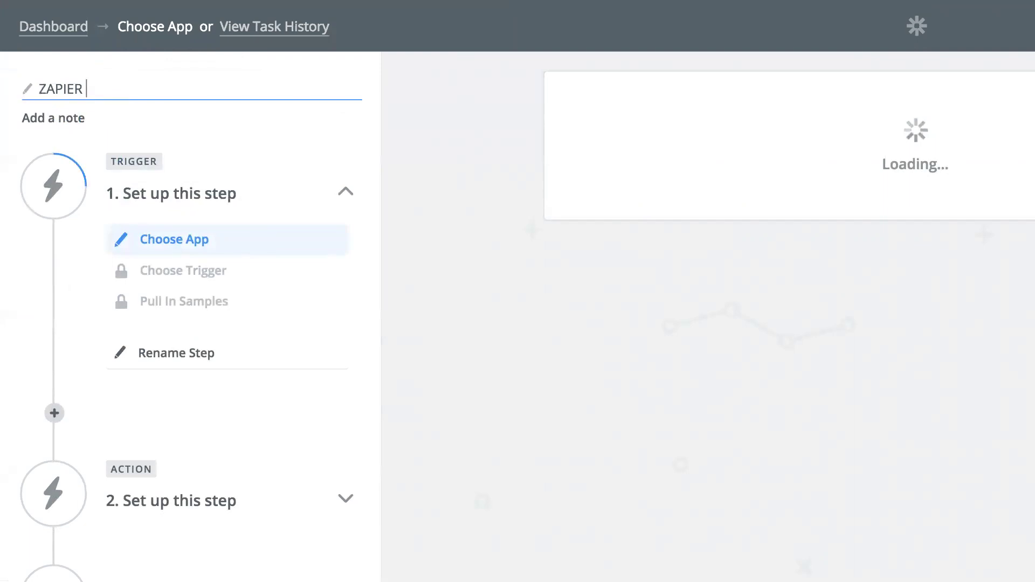
type("NO AUTOMATION TOO")
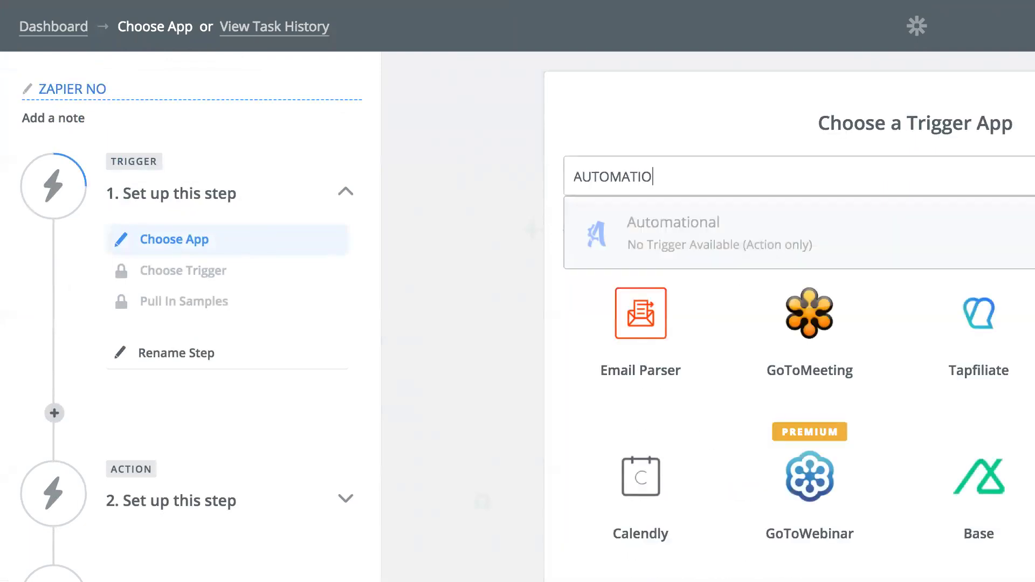
type("L")
key("super+a")
key("BackSpace")
left_click(232, 81)
left_click(232, 81)
type("AUTOMATION TOOL")
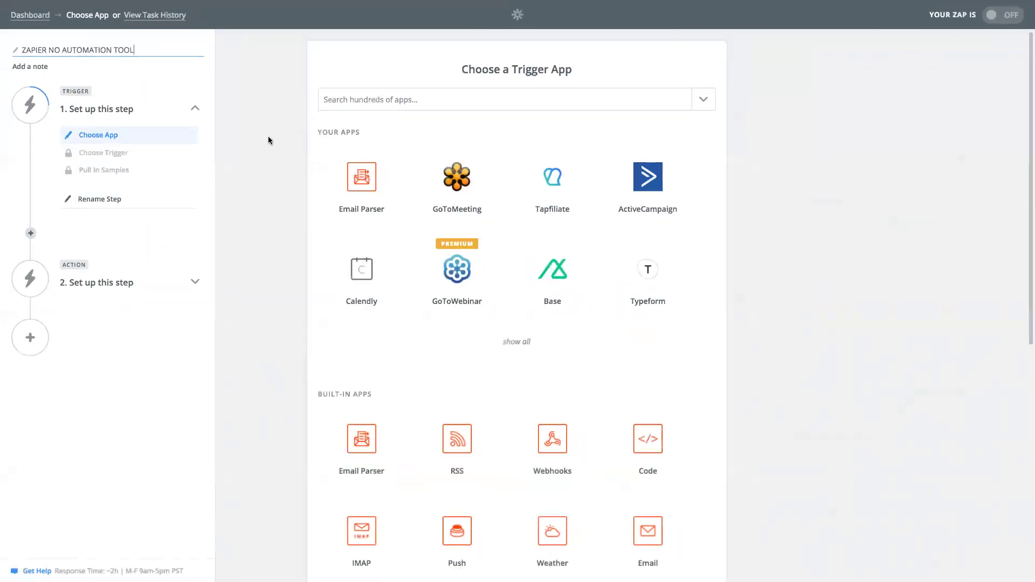
left_click(471, 250)
Step: Choose MyWiFi Networks as the trigger app and save New Social Wi-Fi Location Guest as its trigger
left_click(350, 100)
type("Mywi")
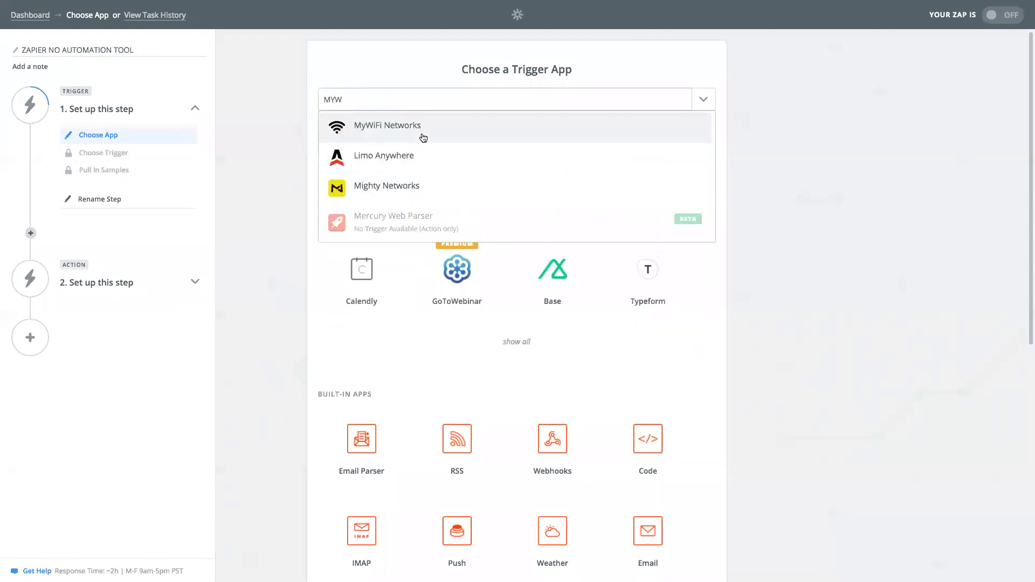
left_click(422, 132)
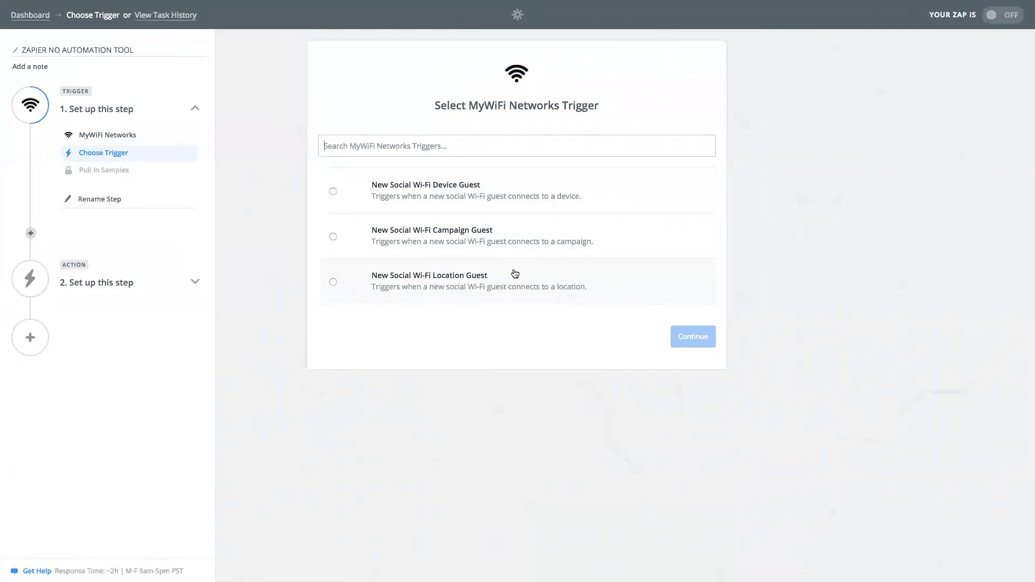
left_click(482, 282)
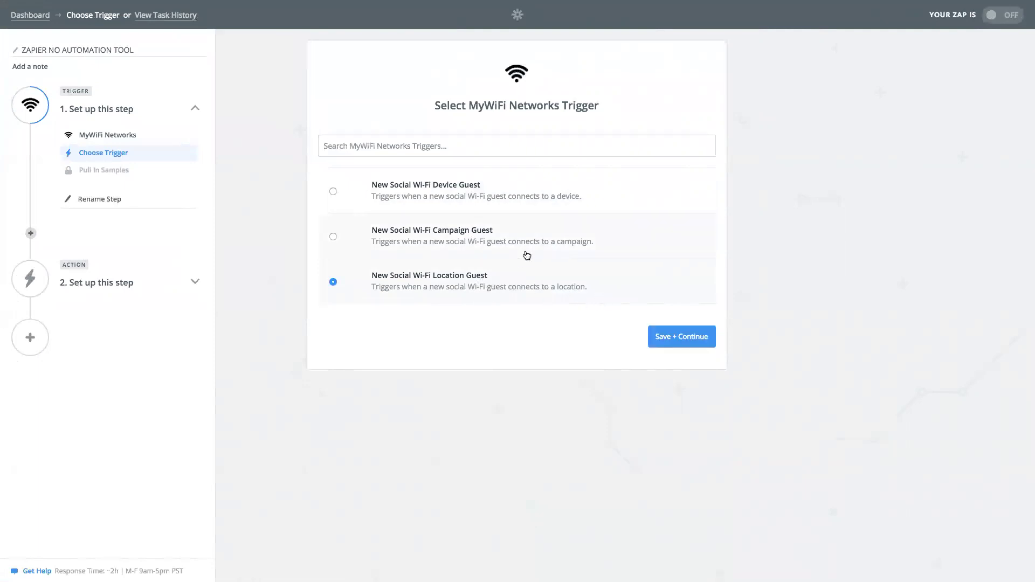
left_click(693, 339)
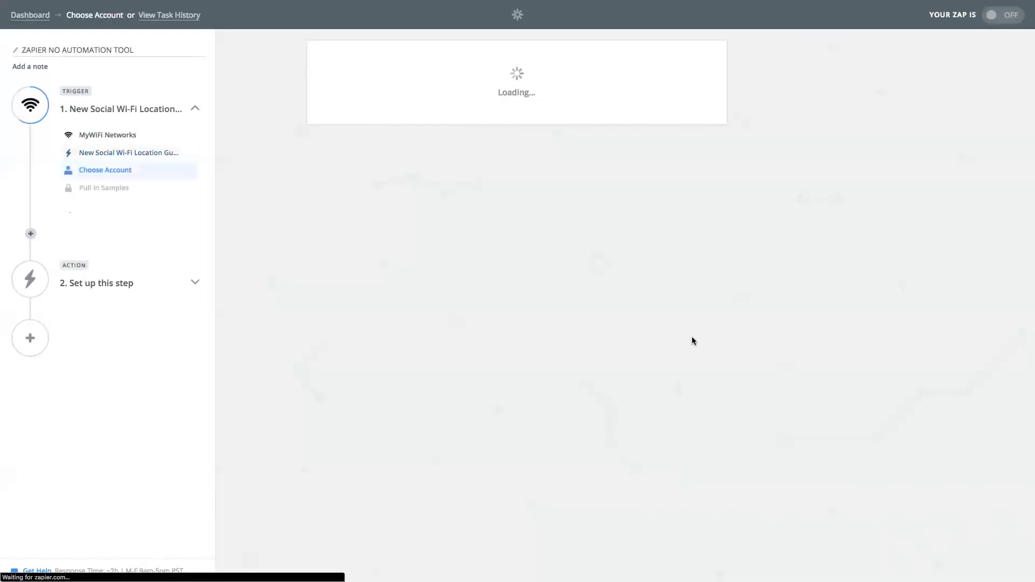
Step: Test and save the connected MyWiFi Networks account, and set the trigger's location to The White House
left_click(669, 156)
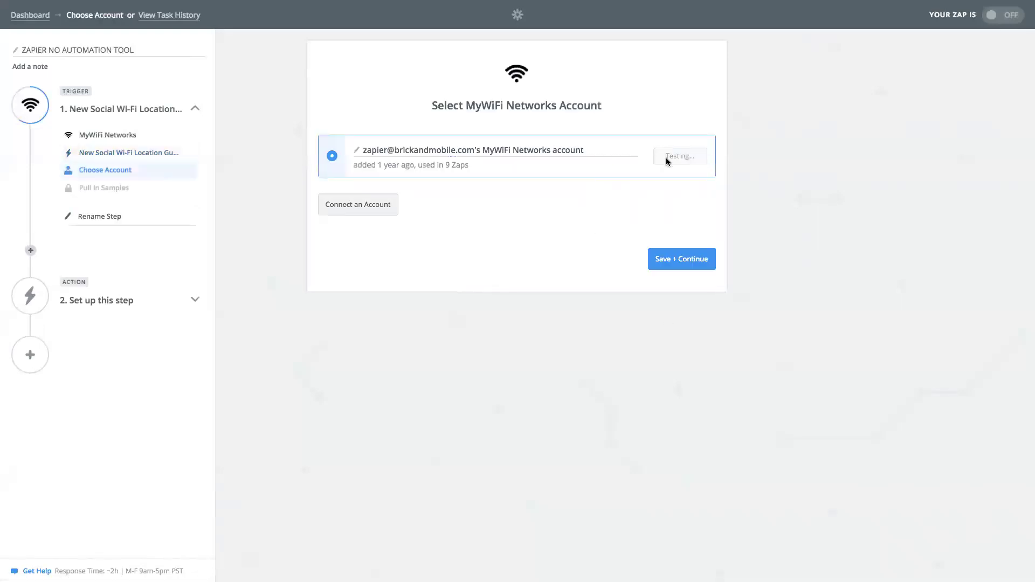
left_click(682, 260)
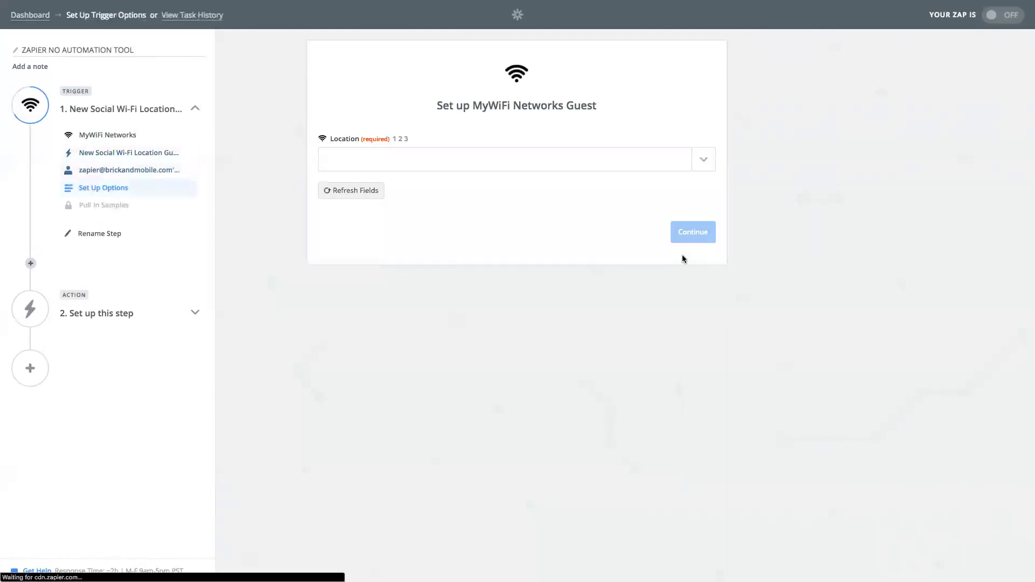
left_click(478, 159)
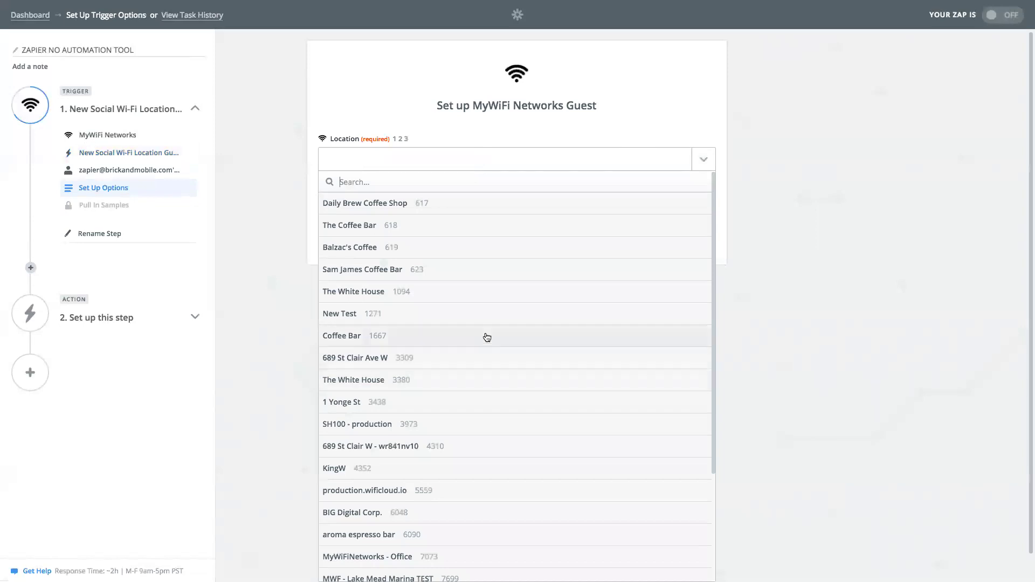
left_click(415, 291)
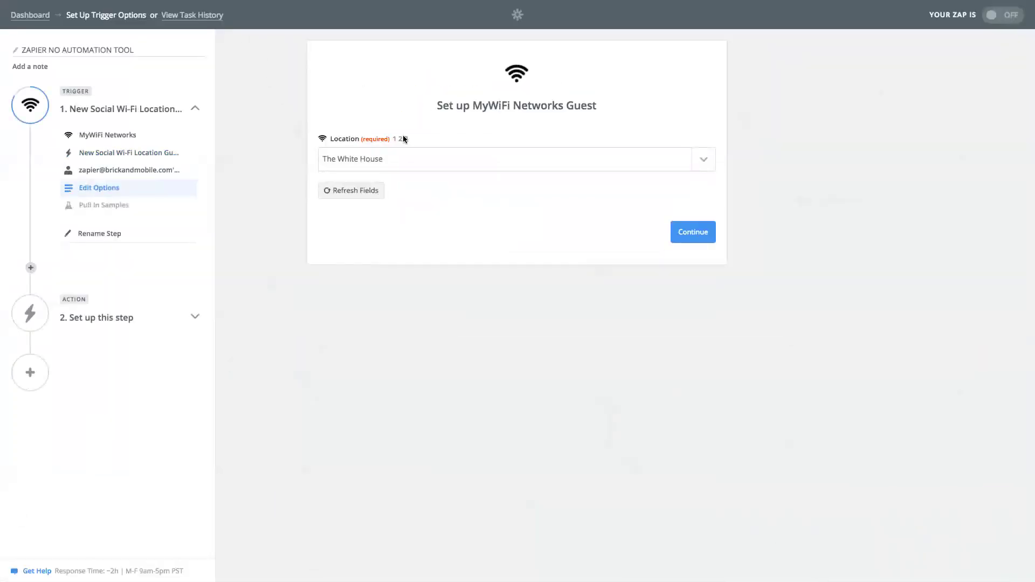
left_click(678, 233)
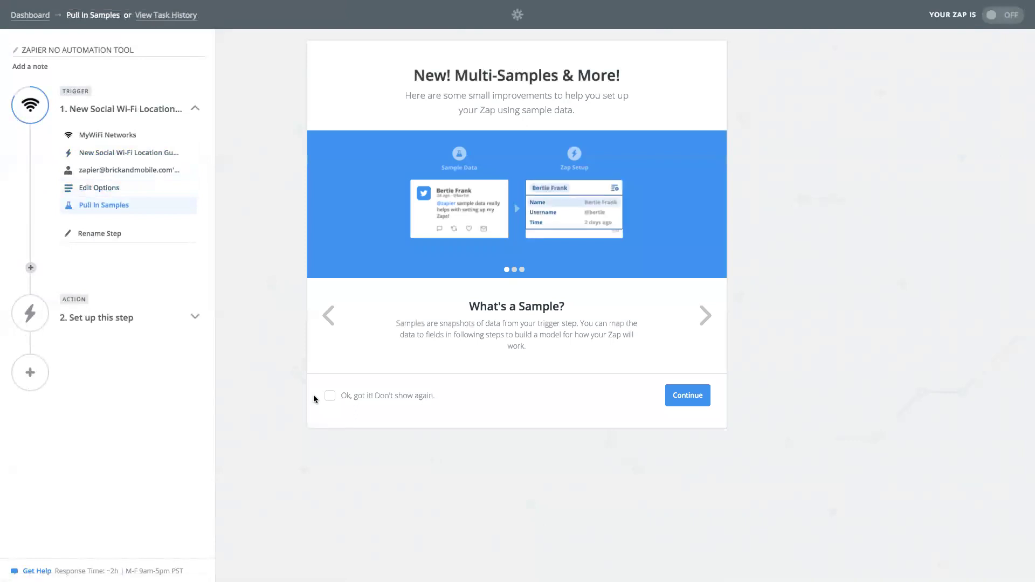
Step: Pull in the trigger's guest samples and look through the fields of Guest B
left_click(684, 395)
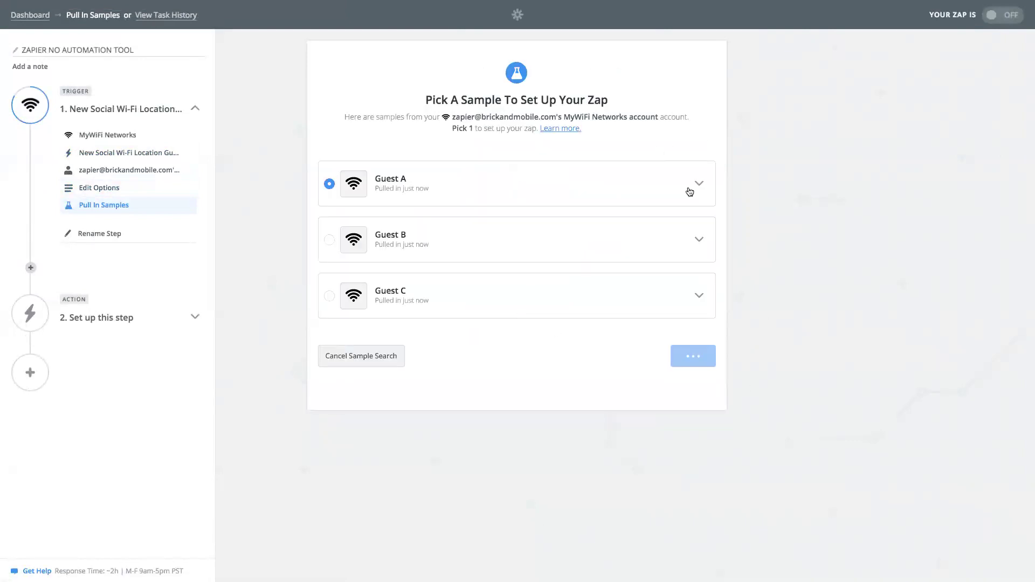
left_click(690, 191)
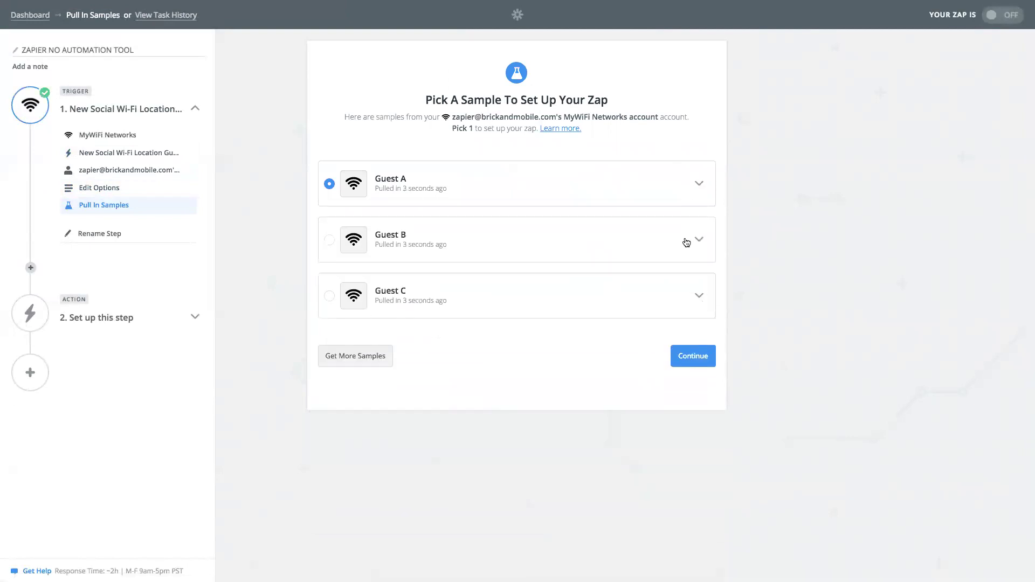
left_click(686, 243)
scroll(593, 320, "down", 2)
scroll(593, 320, "up", 2)
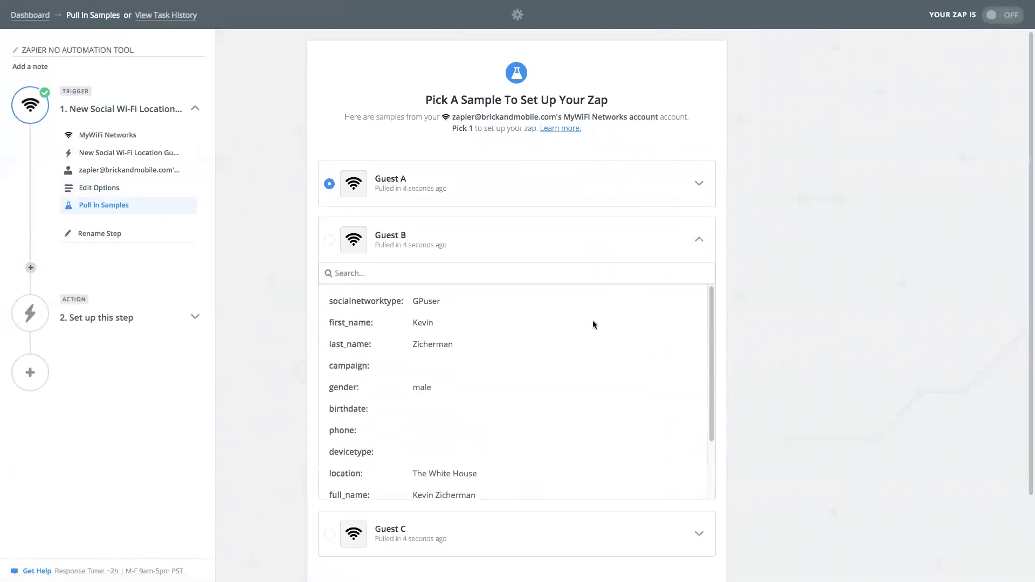
left_click(698, 239)
Step: Review Guest C's fields from socialnetworktype down to email, and continue with Guest A as the Zap's sample
left_click(686, 298)
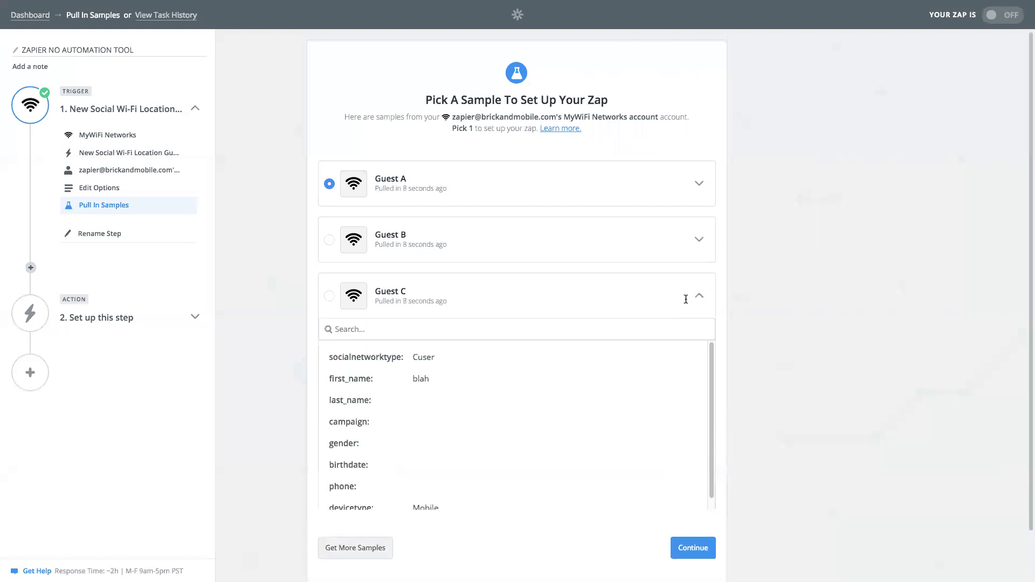
scroll(536, 427, "down", 2)
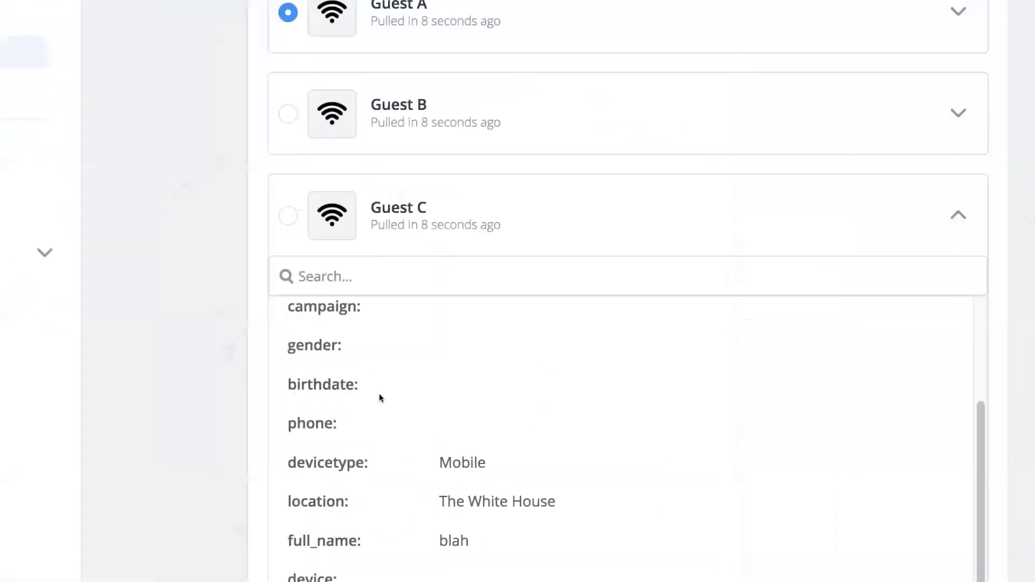
scroll(379, 397, "up", 2)
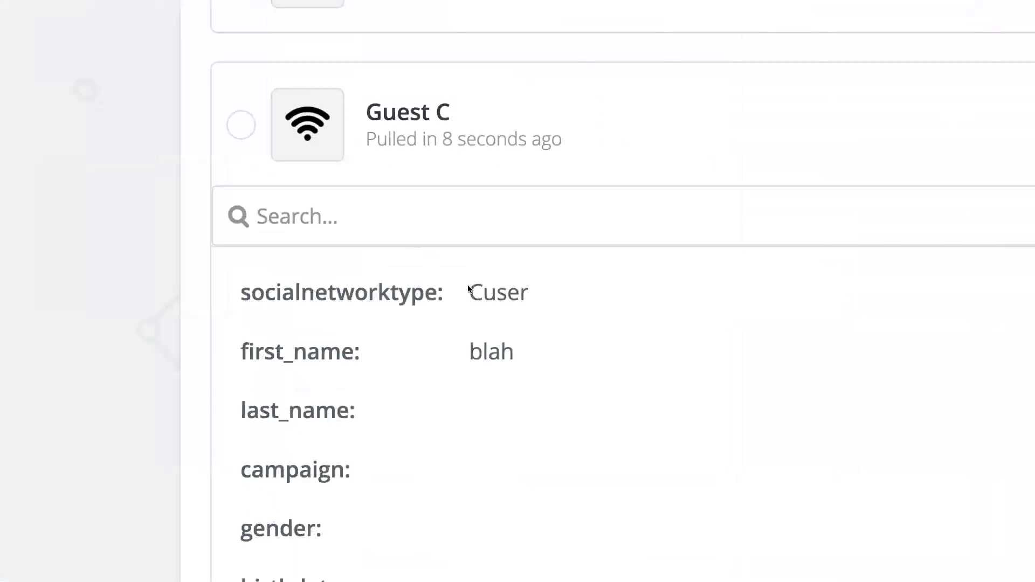
left_click_drag(468, 294, 526, 295)
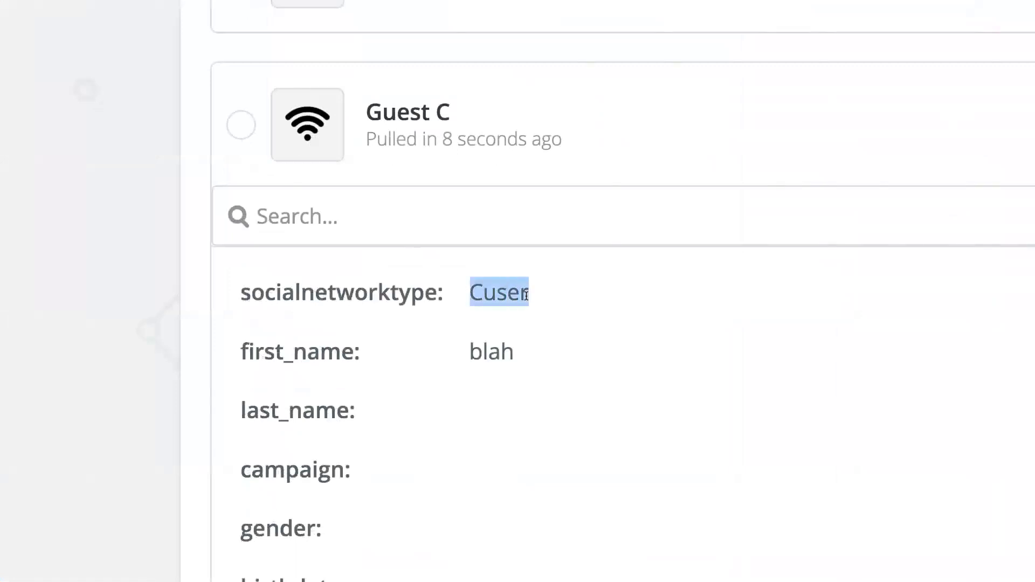
left_click(519, 320)
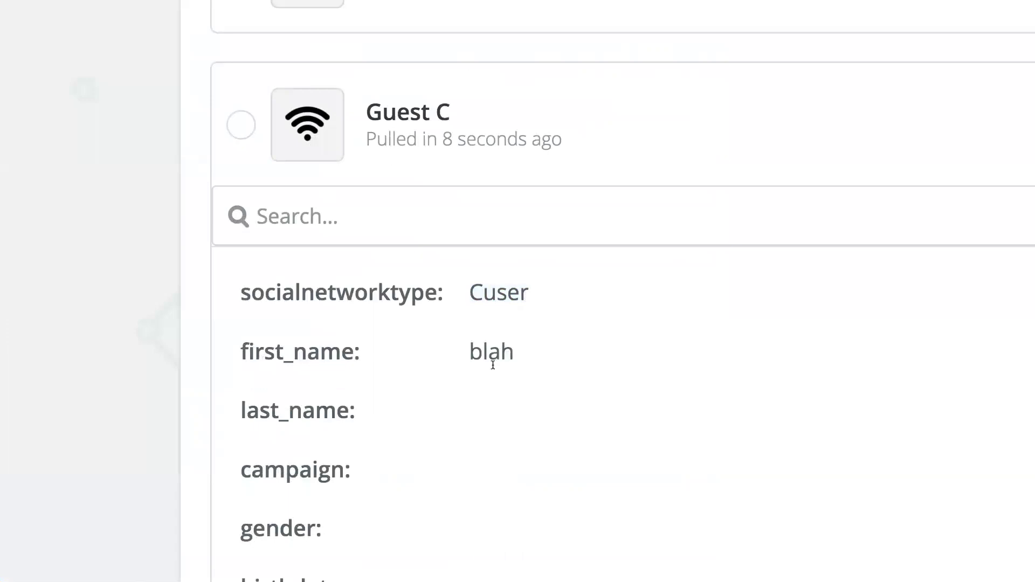
scroll(497, 380, "down", 1)
scroll(497, 366, "down", 5)
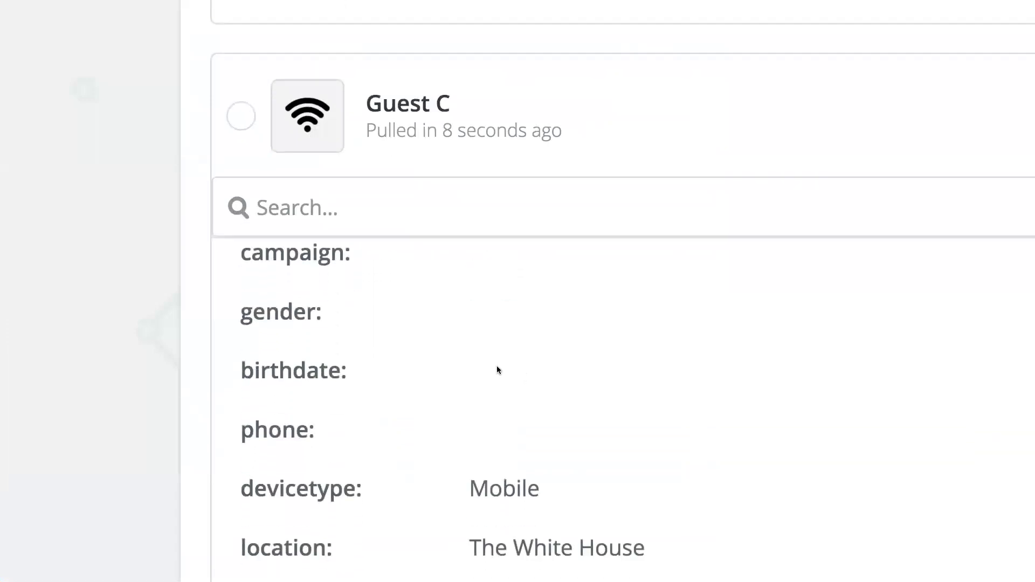
scroll(515, 423, "down", 4)
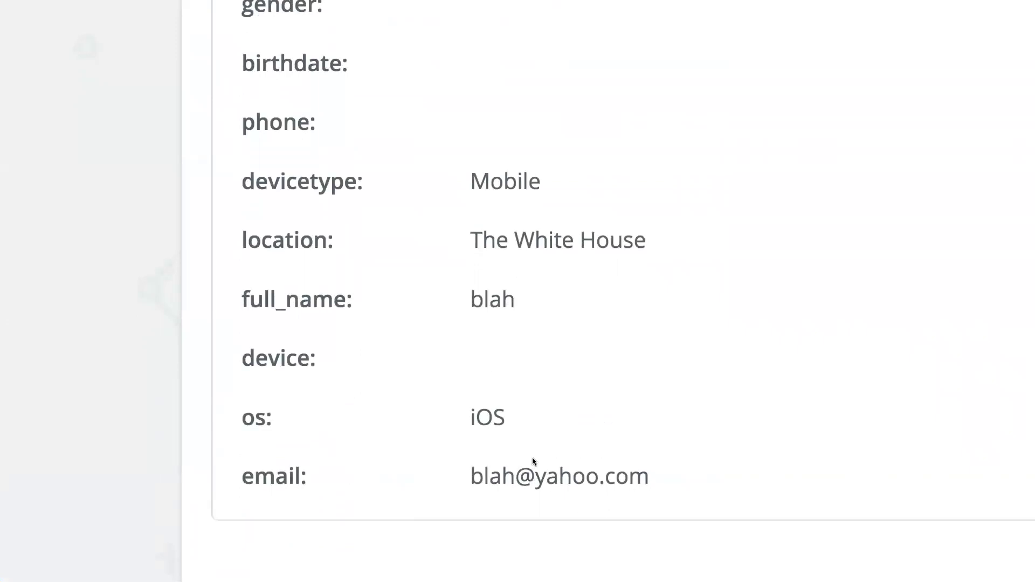
left_click_drag(628, 477, 473, 477)
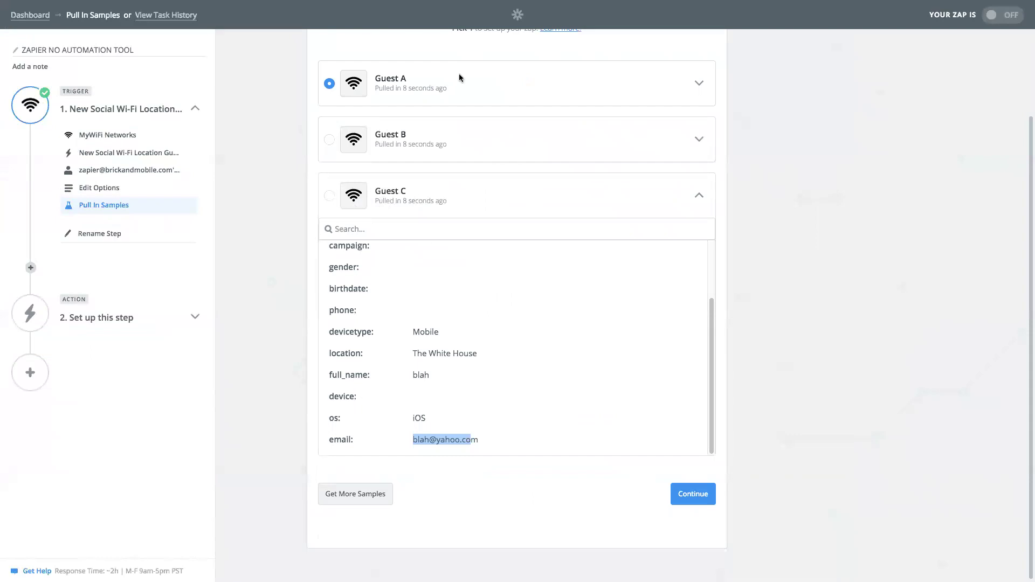
left_click(701, 491)
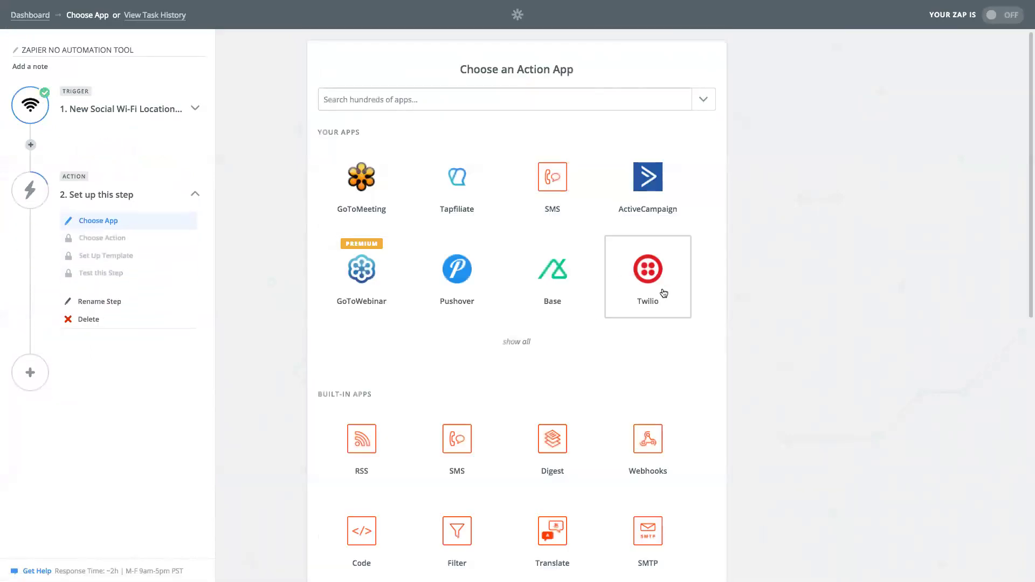
Step: Search the action apps for "hoot" and choose Hootsuite as the Zap's action app
scroll(554, 295, "down", 10)
scroll(555, 295, "up", 10)
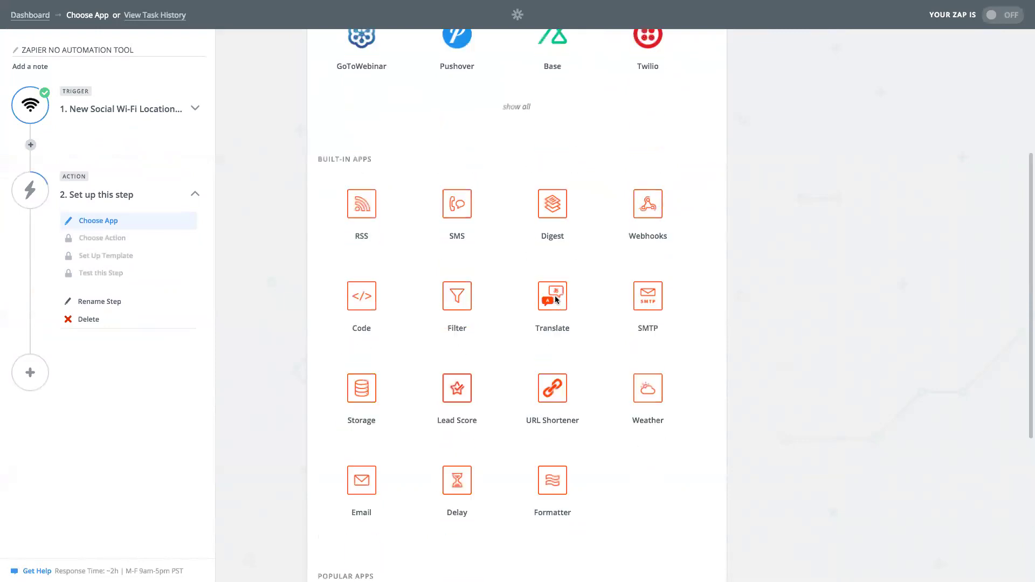
left_click(486, 103)
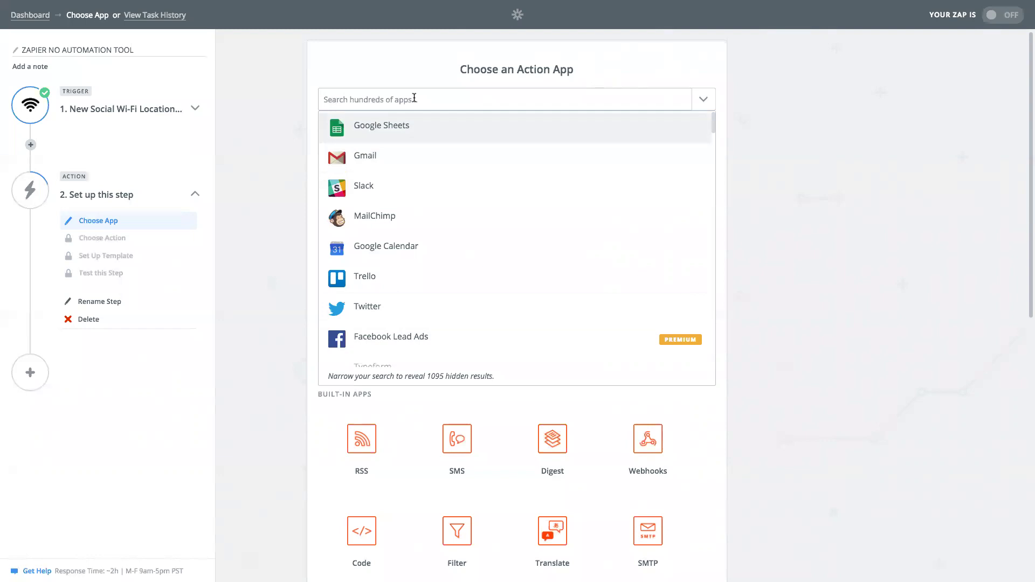
type("hoot")
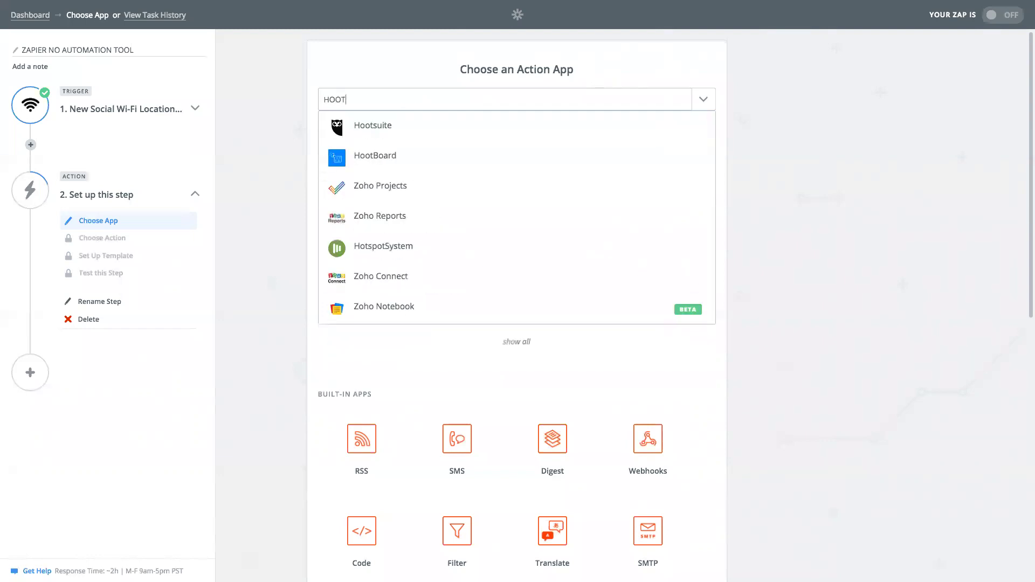
left_click(462, 130)
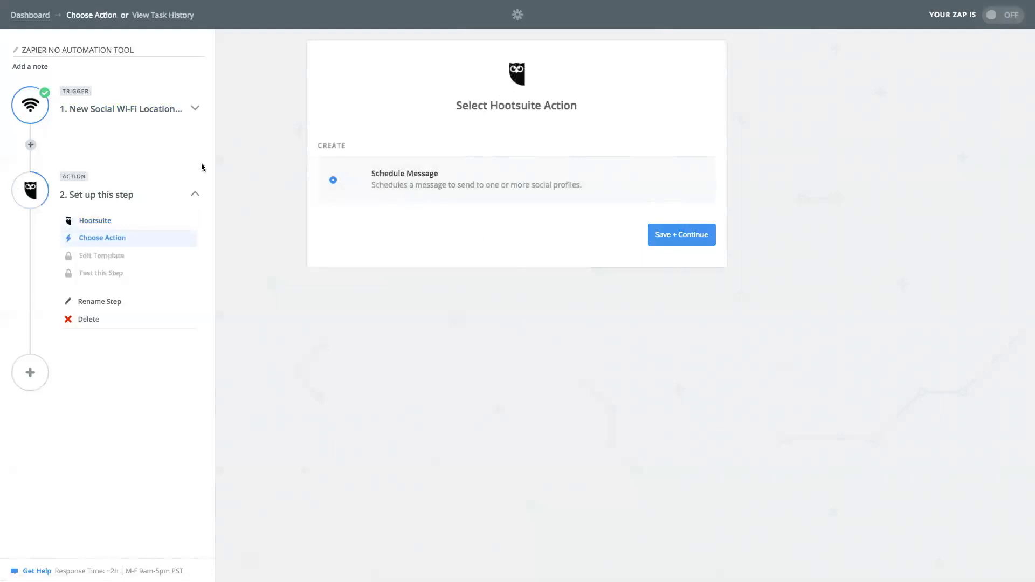
Step: Replace the action app with Pushover and select its Push Notification action
left_click(93, 221)
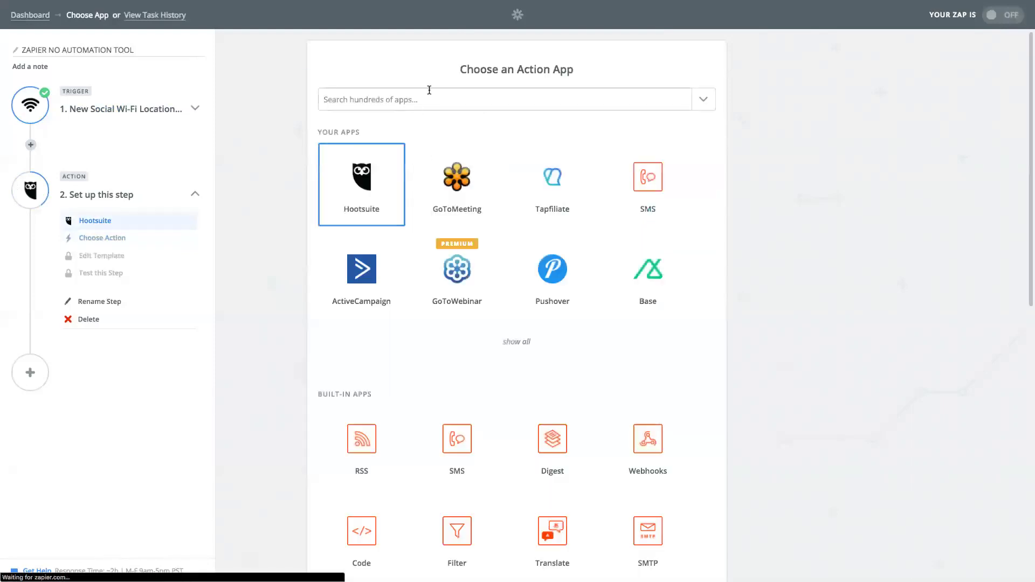
left_click(443, 97)
type("push")
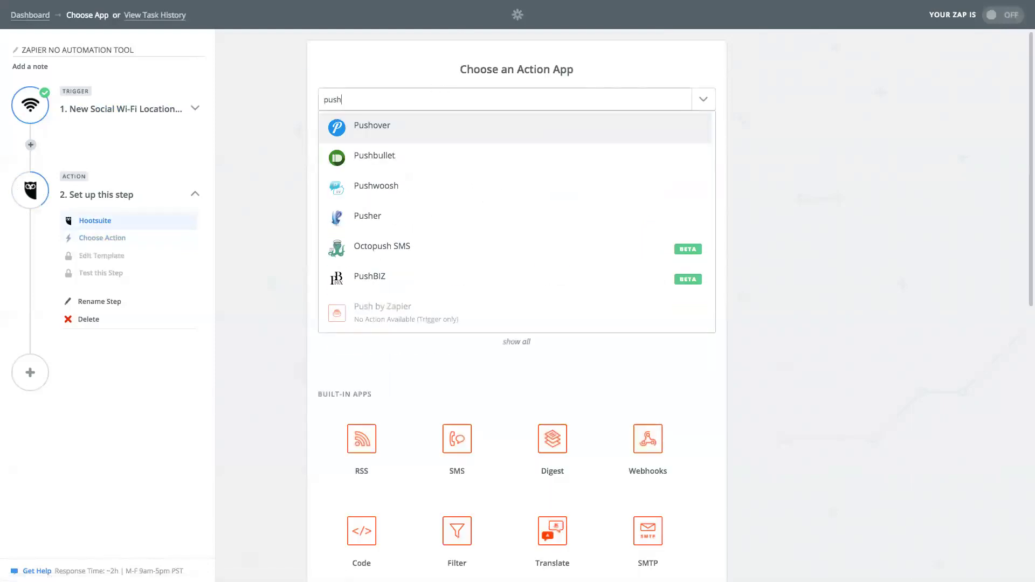
left_click(452, 134)
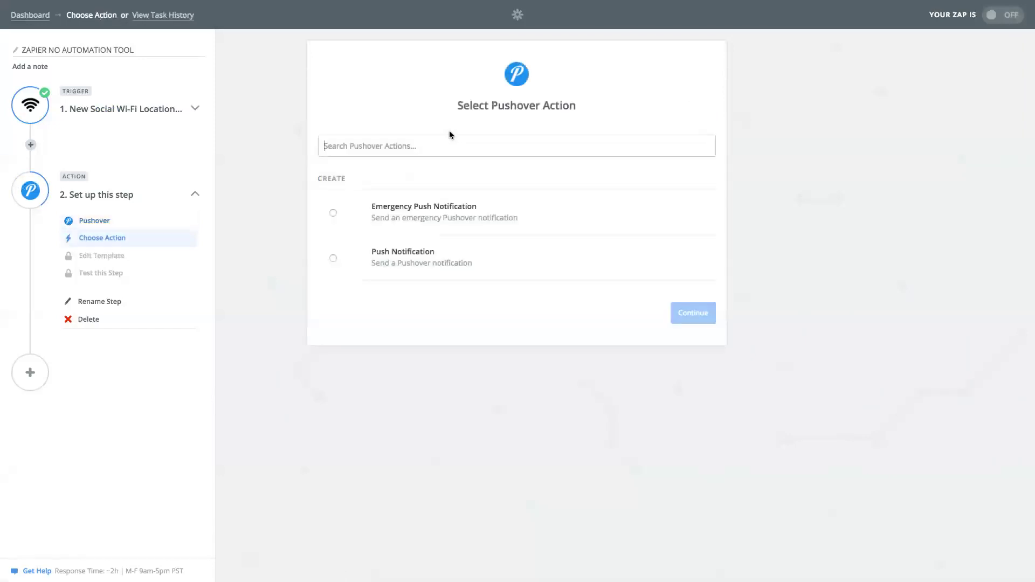
left_click(425, 266)
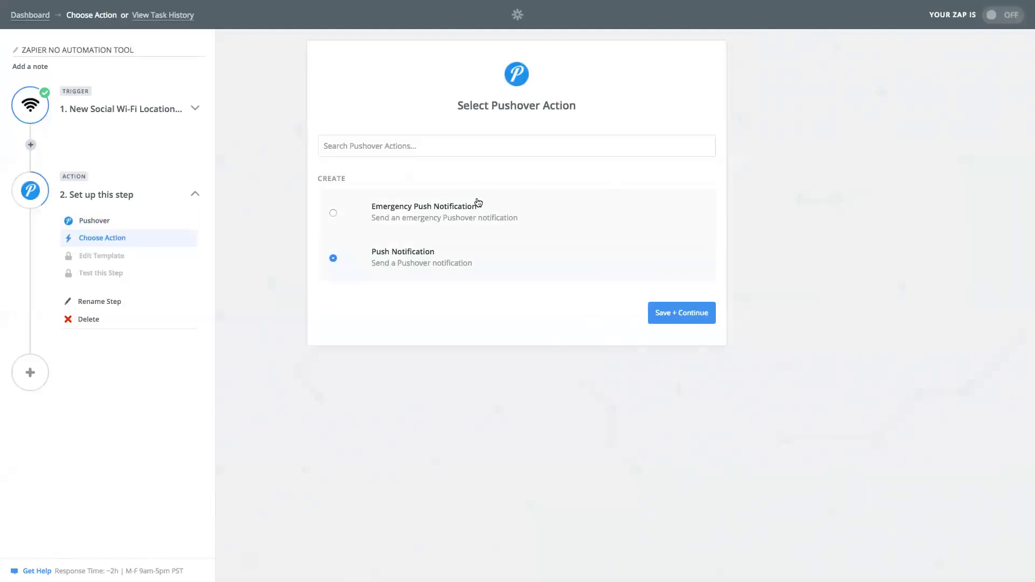
Step: Switch the action to GoToWebinar's Create Registrant with the Main Axiom GoToWebinar account and open the upcoming webinar choices
left_click(110, 223)
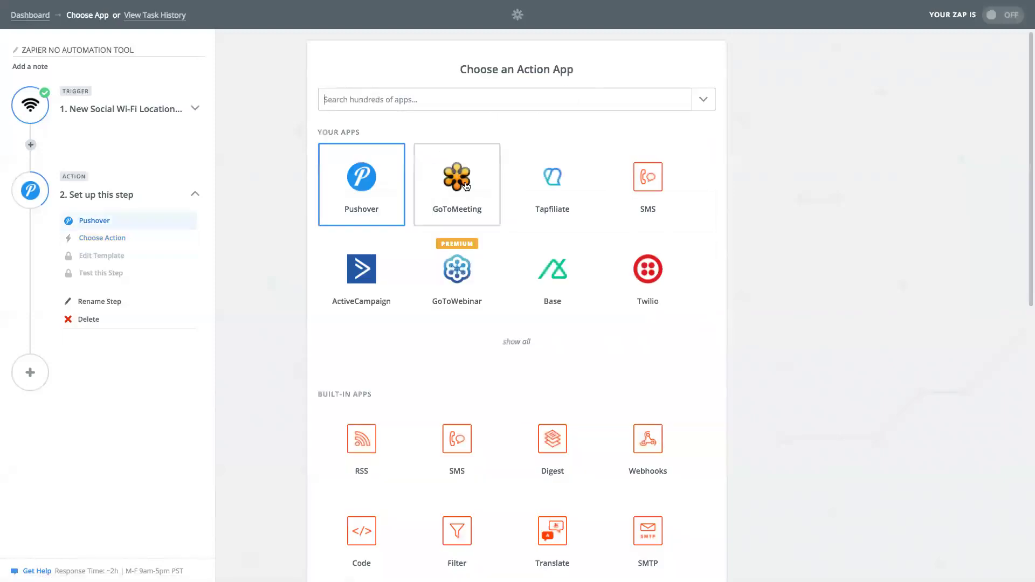
left_click(468, 269)
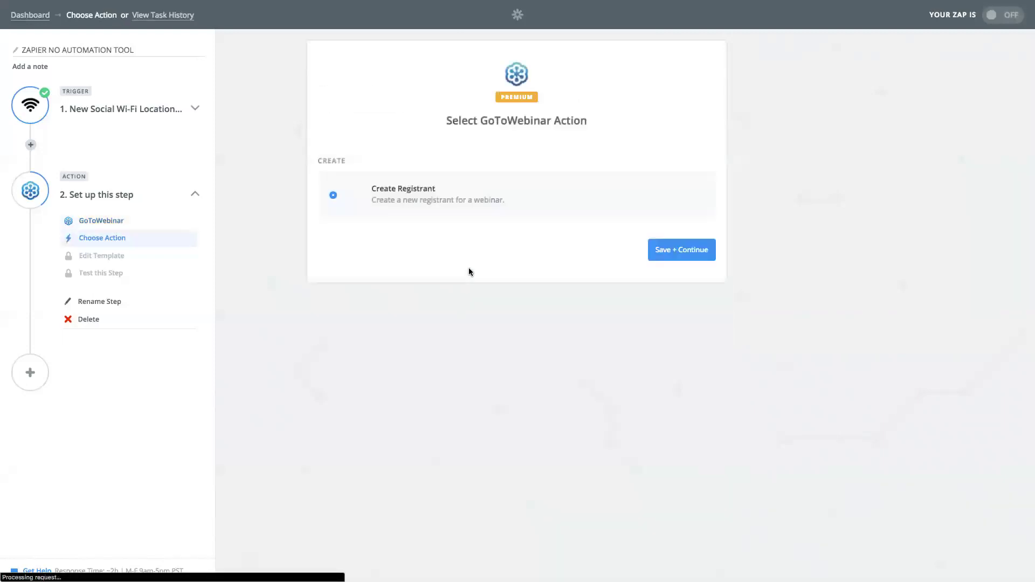
left_click(670, 249)
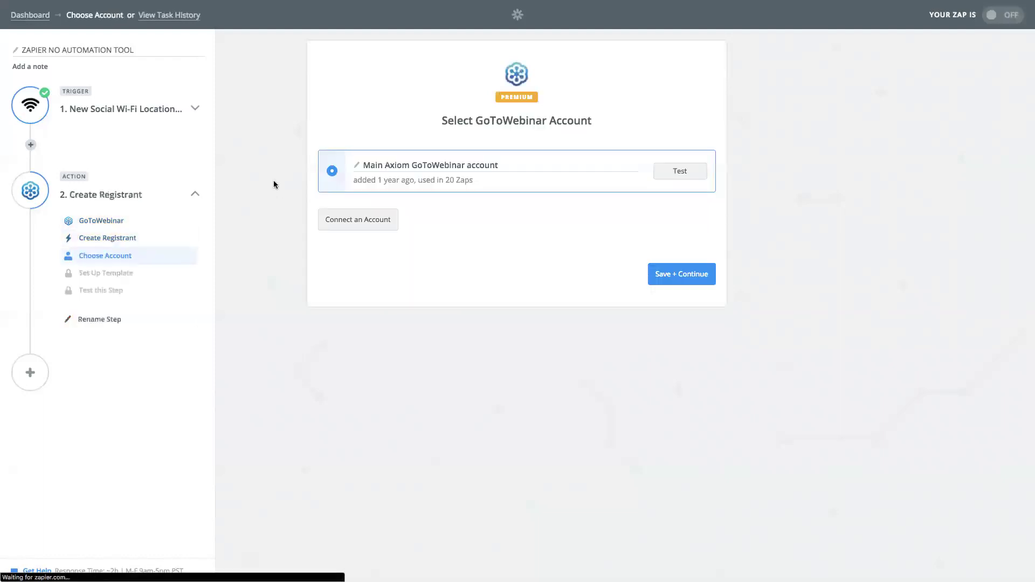
left_click(673, 276)
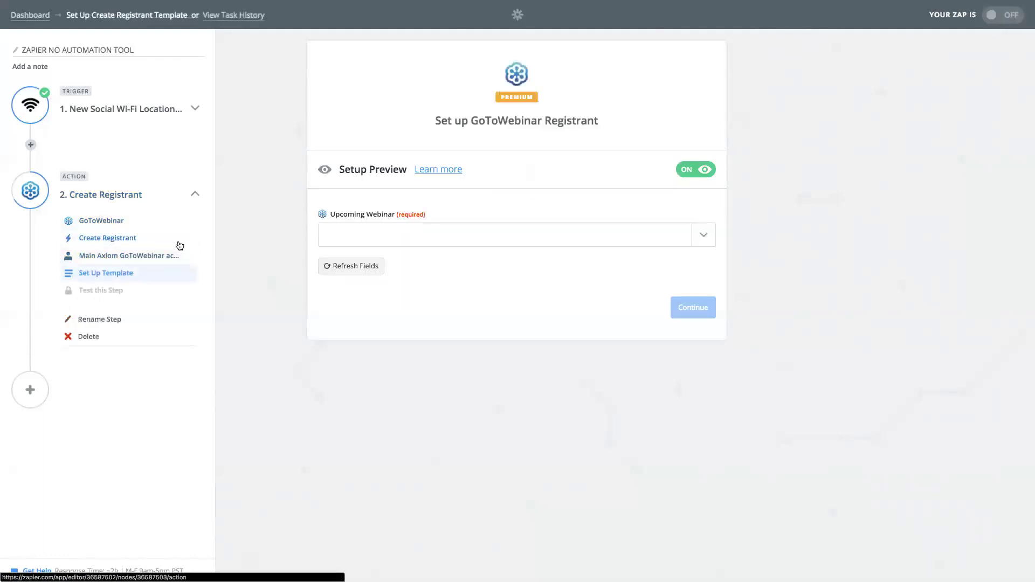
left_click(437, 235)
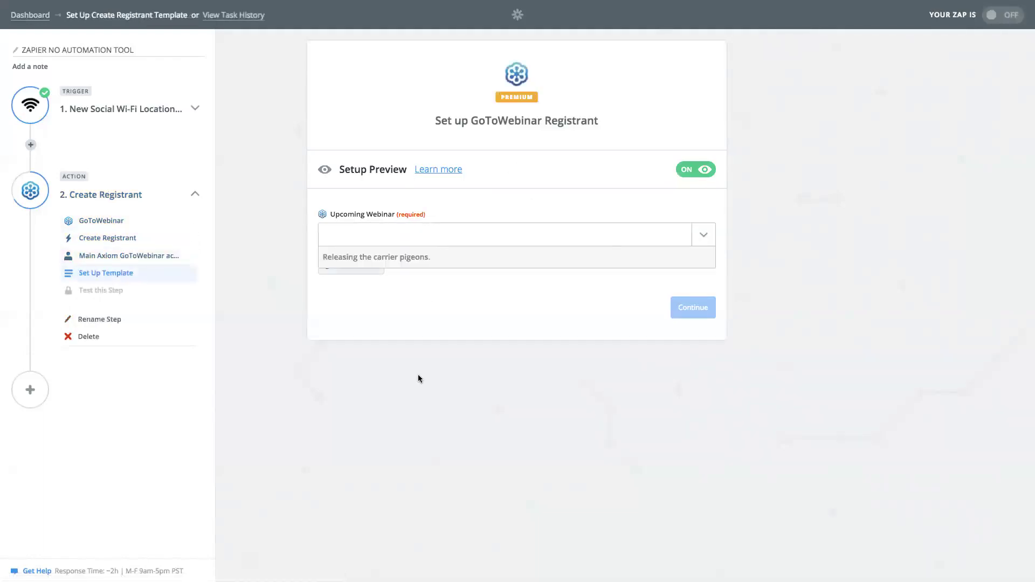
Step: Replace the action app with Base, select its New Lead action and continue with the already connected Base account
left_click(106, 223)
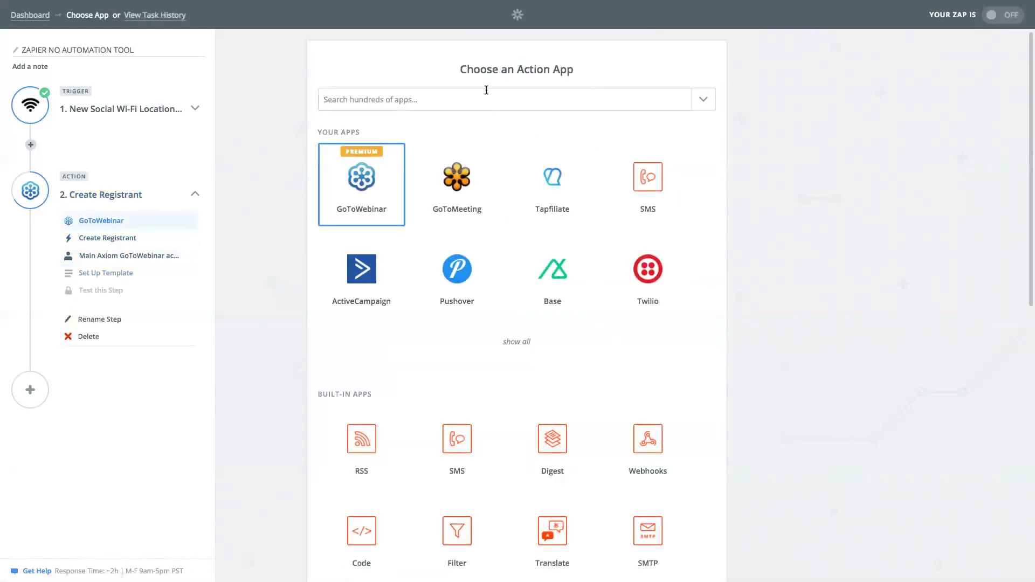
left_click(560, 290)
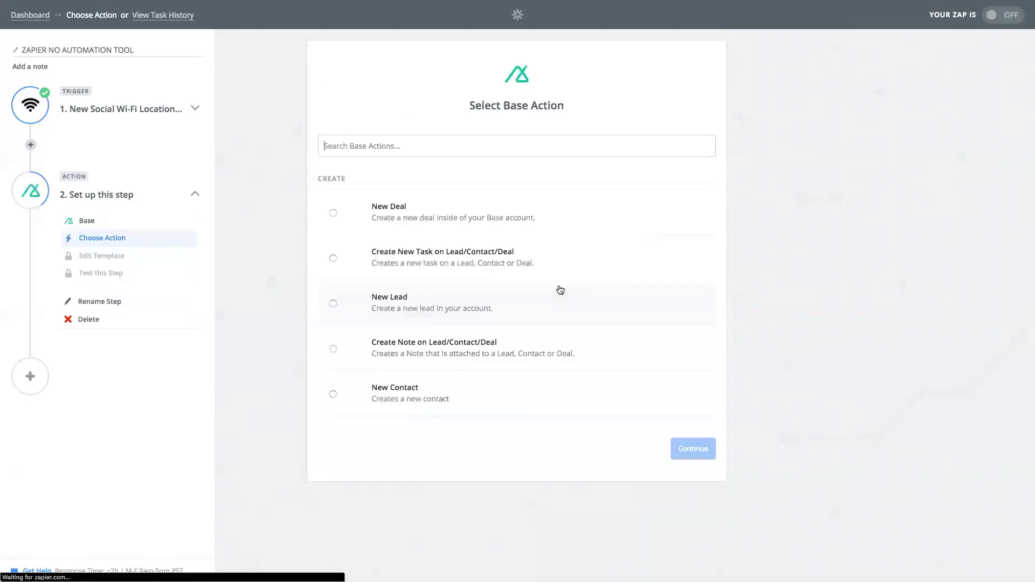
left_click(391, 307)
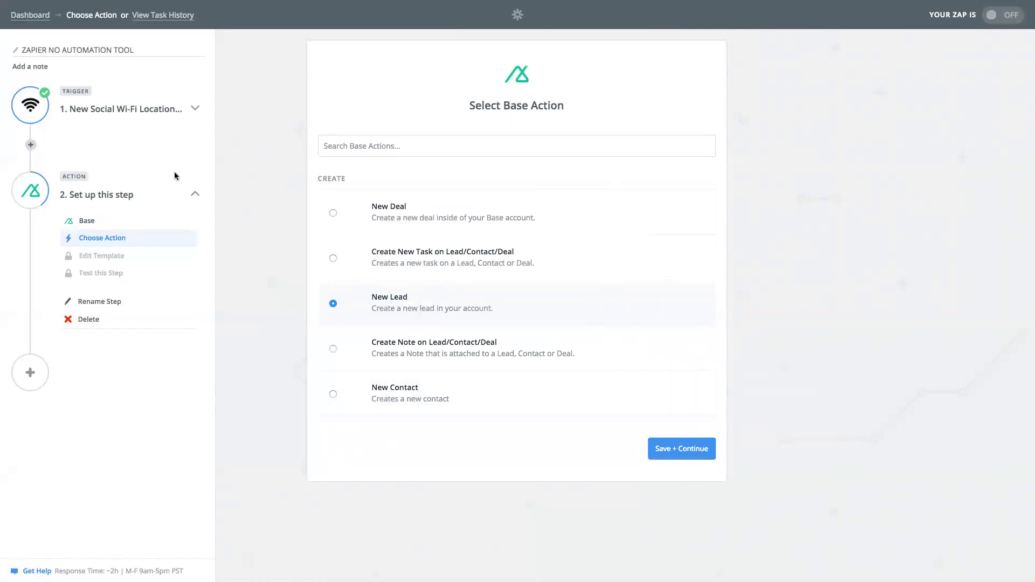
left_click(690, 458)
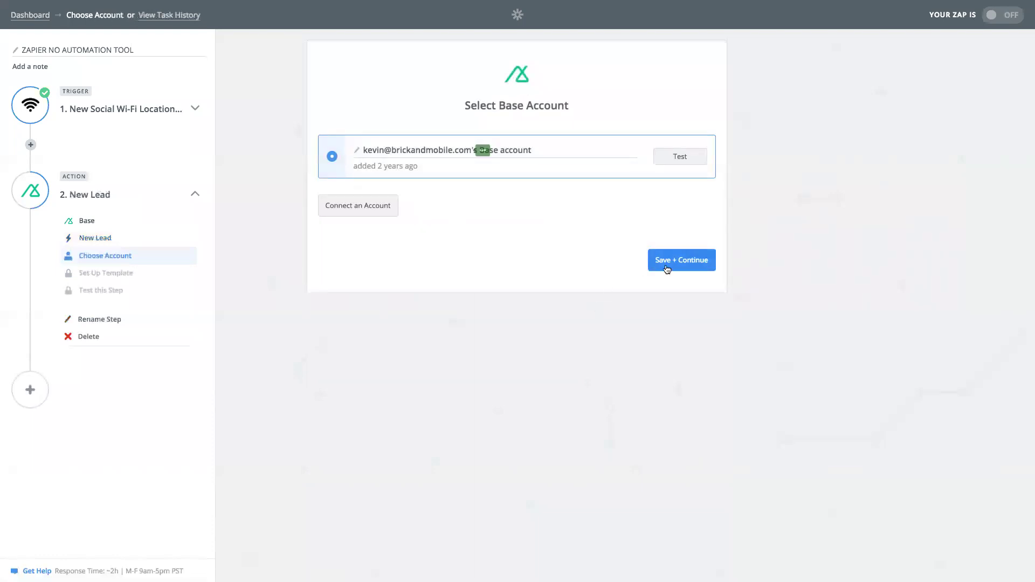
left_click(667, 270)
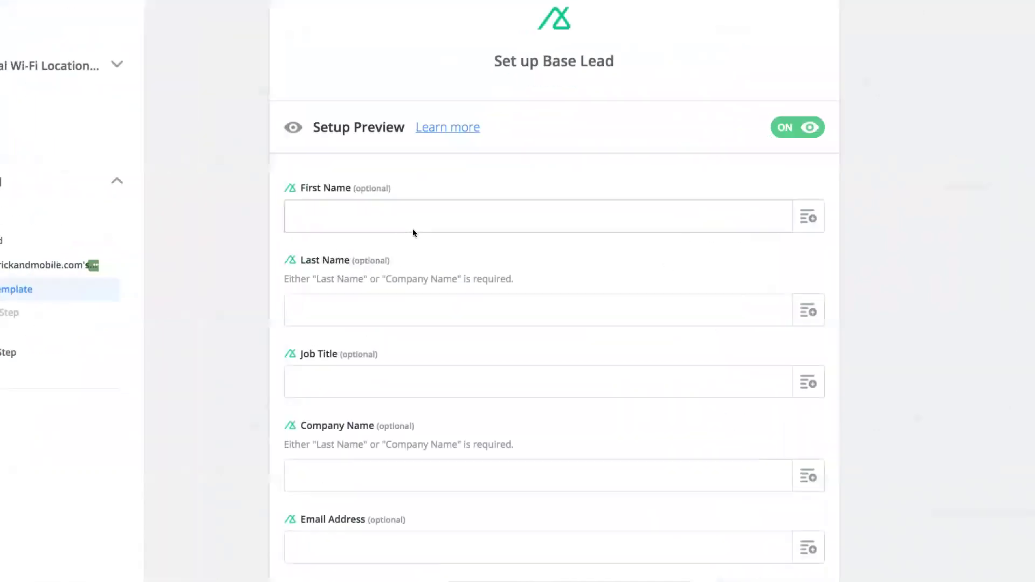
Step: Map the lead's Email Address to the Email field of the Wi-Fi guest trigger
scroll(412, 229, "down", 5)
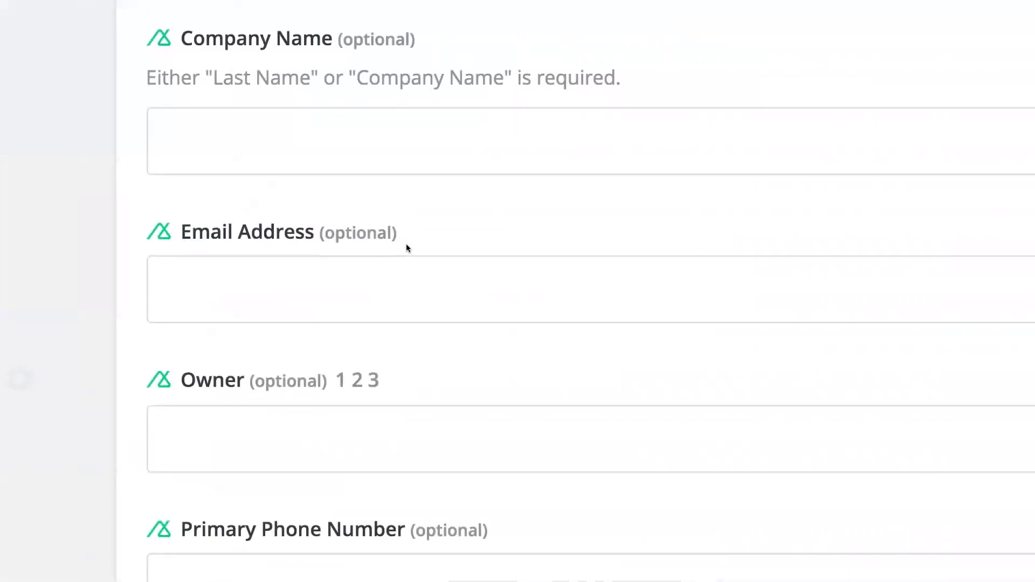
left_click(295, 232)
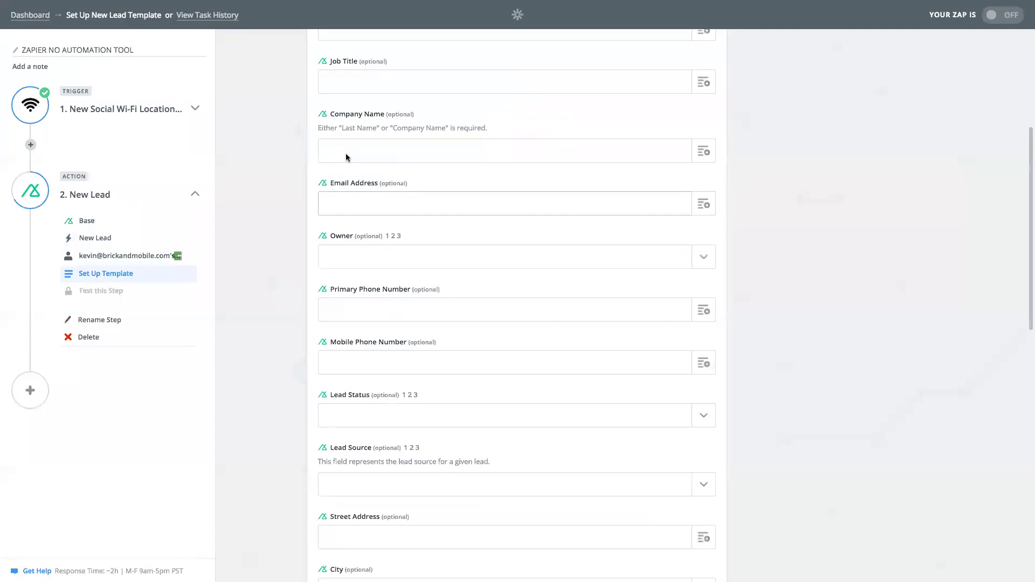
left_click(703, 204)
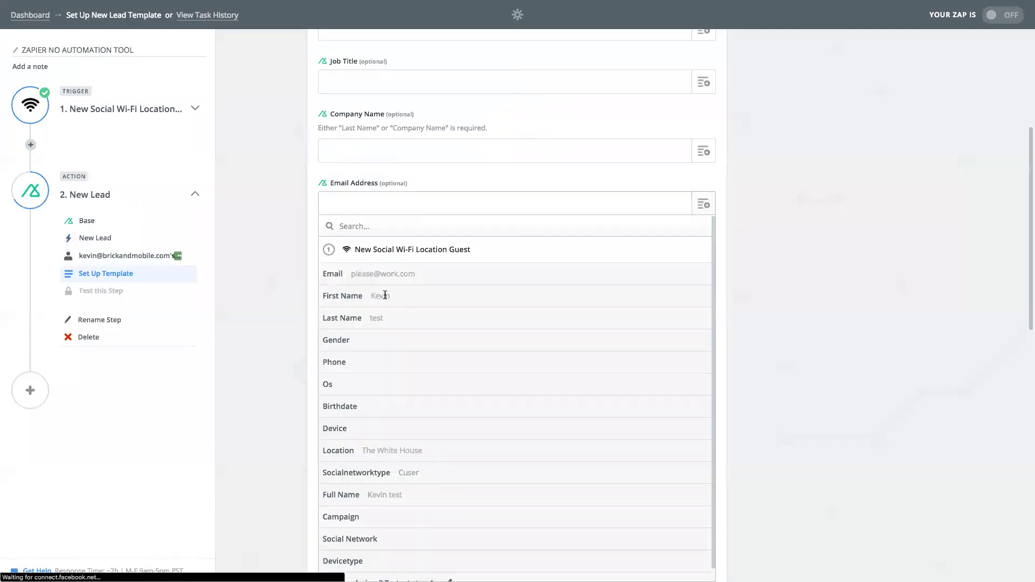
left_click(391, 274)
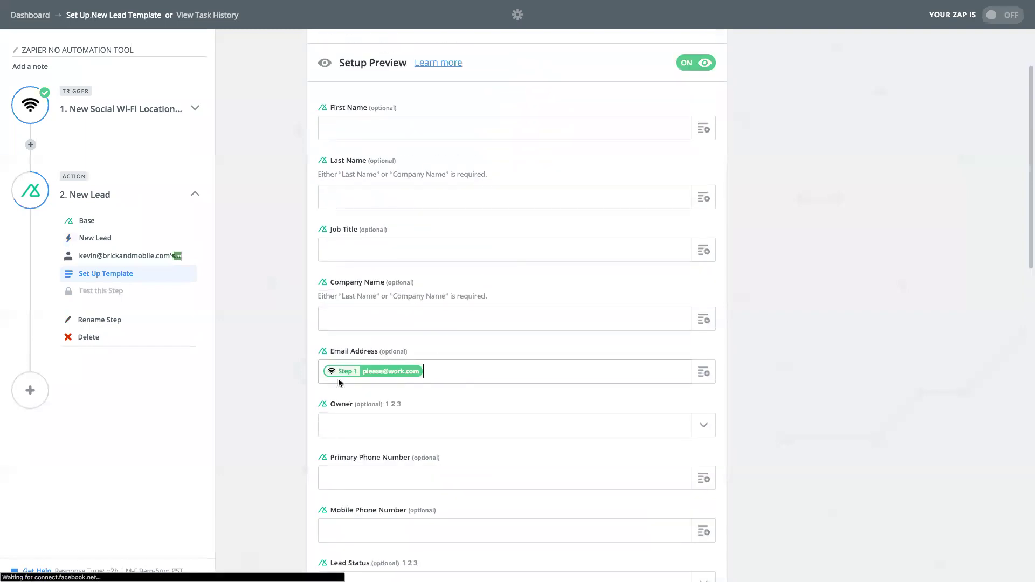
Step: Map the lead's First Name and Last Name to the matching fields of the Wi-Fi guest trigger
scroll(339, 381, "up", 2)
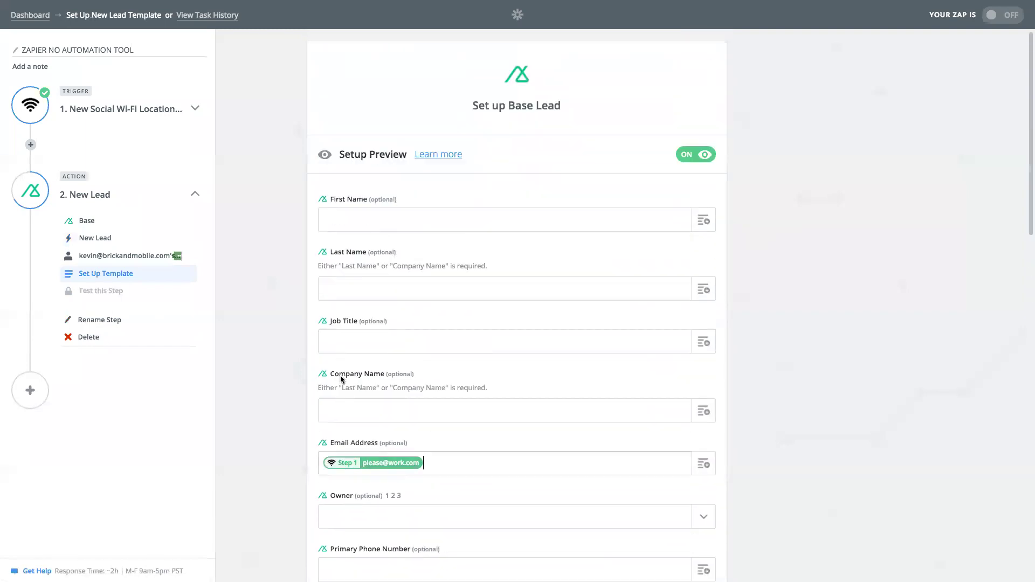
left_click(704, 222)
left_click(372, 307)
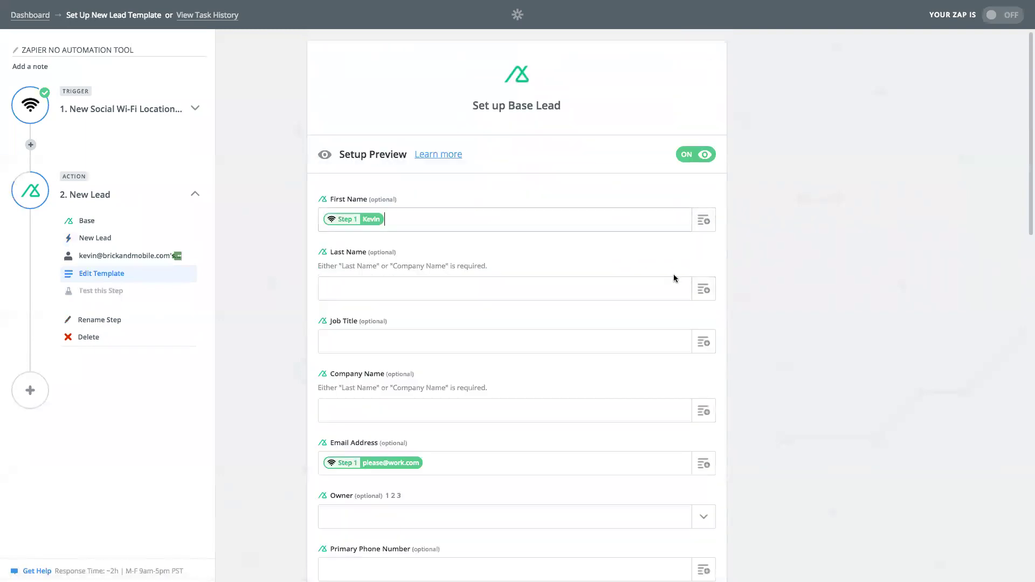
left_click(703, 290)
left_click(427, 337)
Step: Insert the Wi-Fi guest's Phone field into the lead's Primary Phone Number
scroll(691, 244, "down", 2)
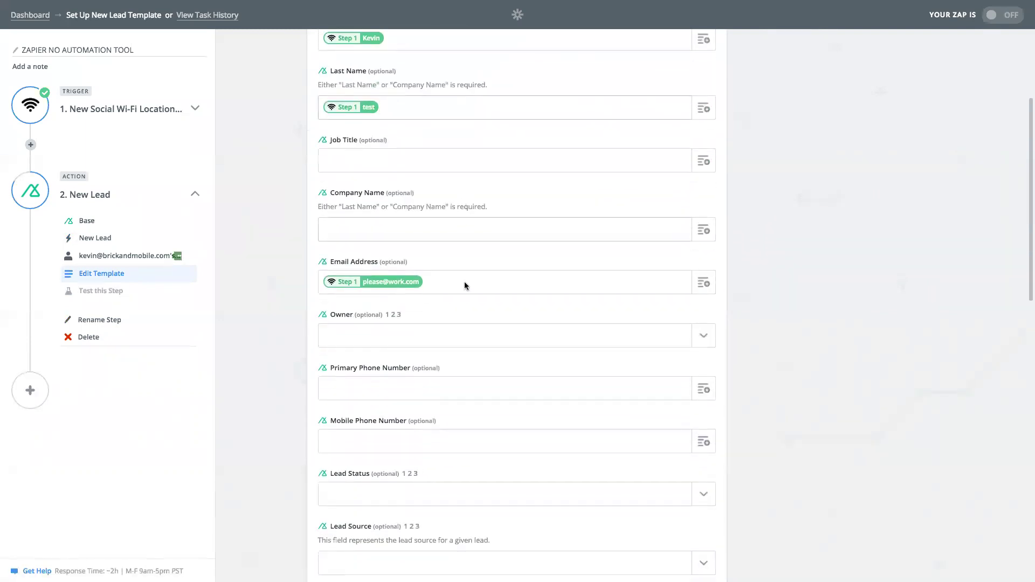
scroll(464, 281, "down", 1)
left_click(704, 333)
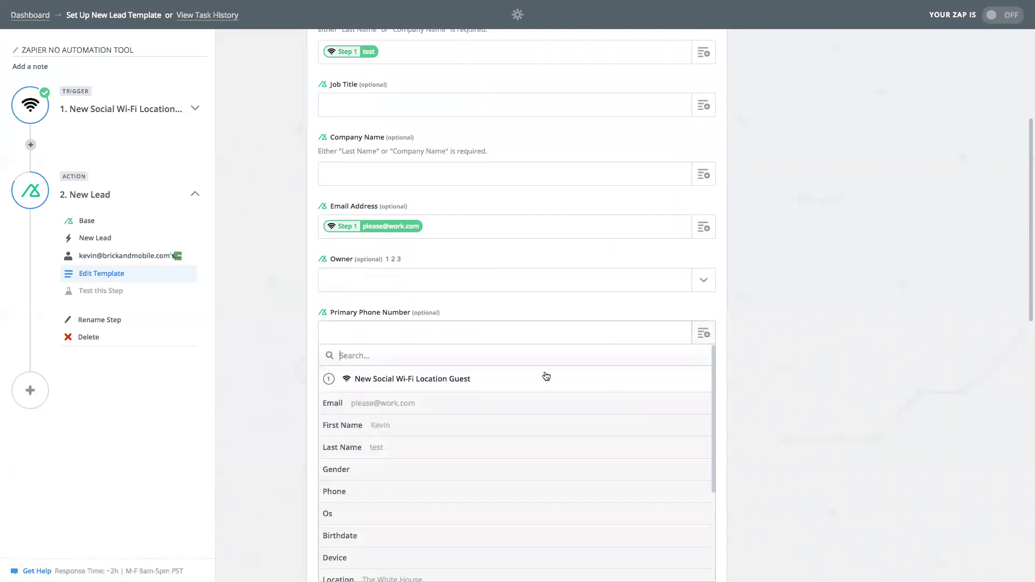
scroll(463, 397, "down", 2)
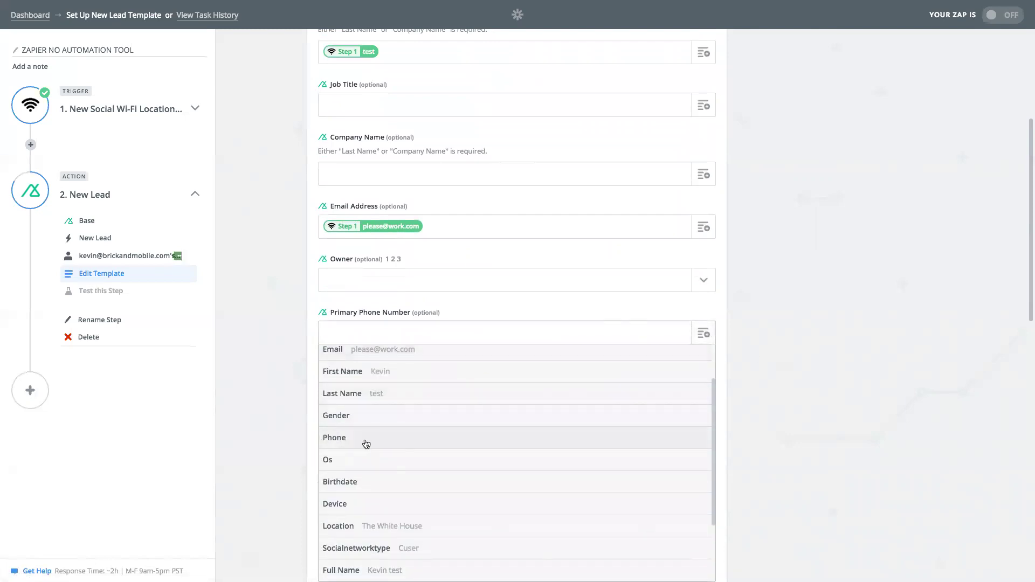
left_click(366, 444)
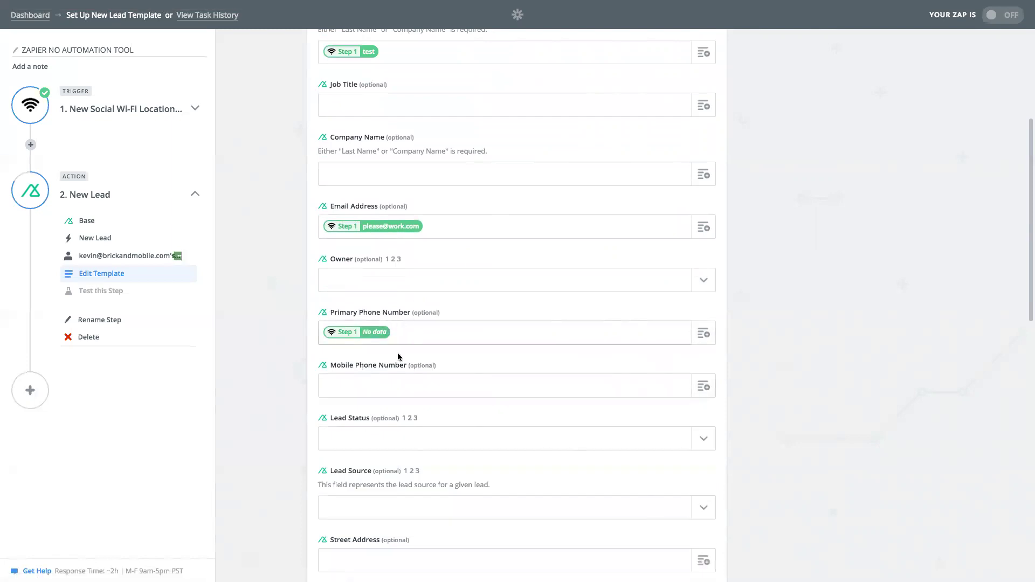
Step: Move the guest's Phone mapping from Primary Phone Number to Mobile Phone Number
scroll(399, 358, "down", 2)
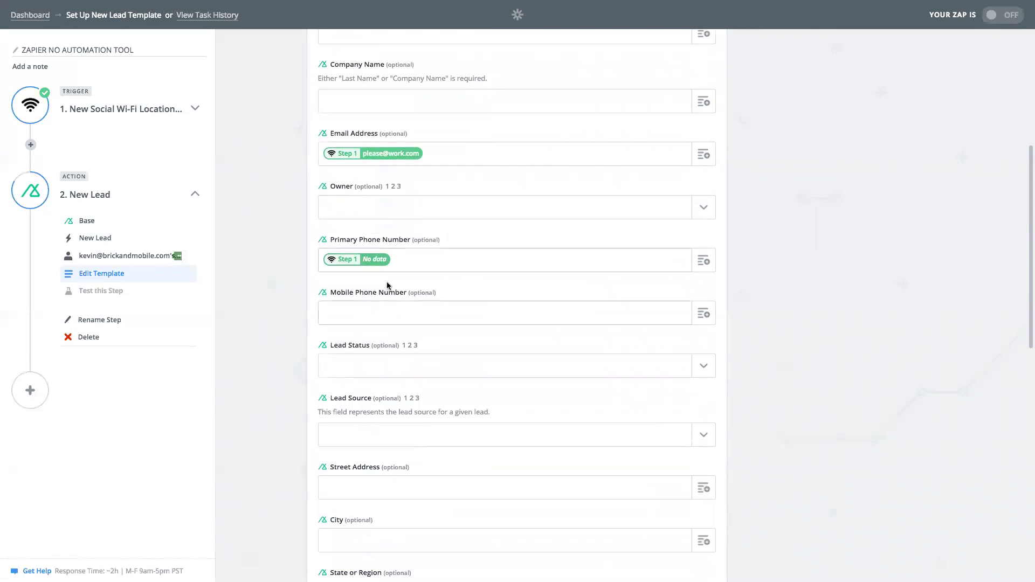
key("ctrl+a")
key("ctrl+x")
left_click(392, 312)
key("ctrl+v")
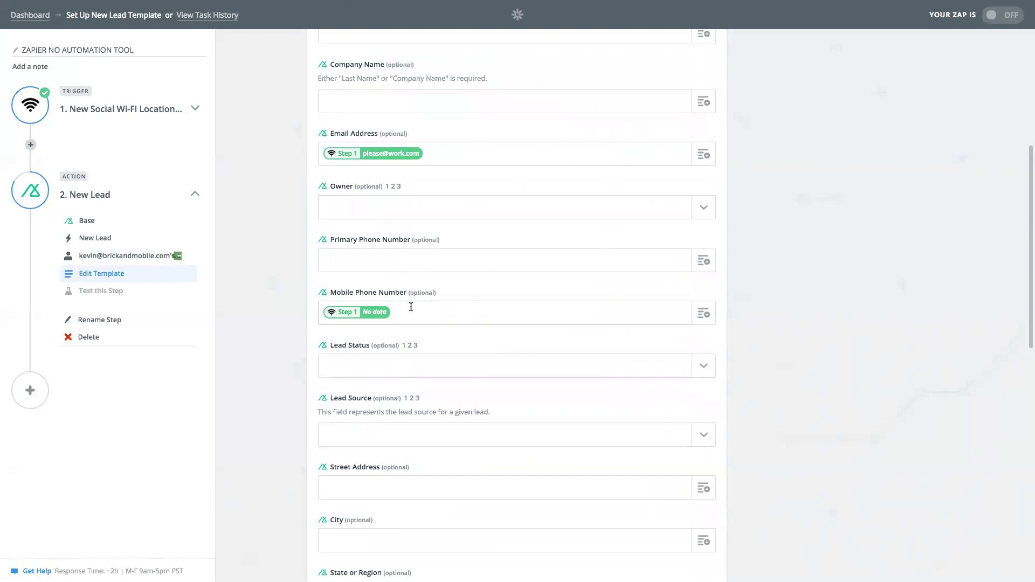
Step: Look over the remaining Base lead fields and the guest fields available for mapping to First Name
scroll(433, 355, "down", 3)
scroll(434, 357, "down", 5)
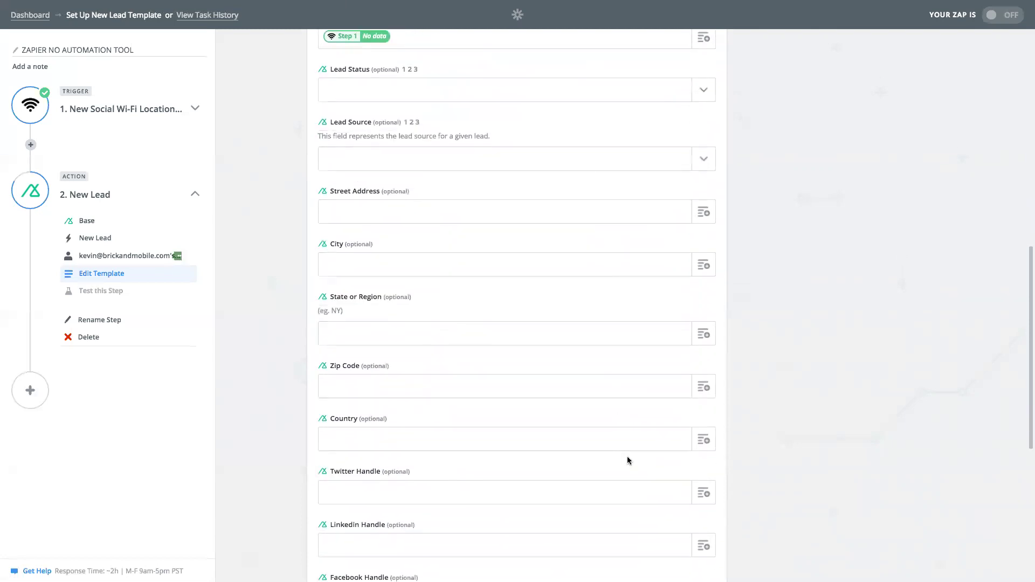
scroll(626, 456, "up", 15)
left_click(704, 220)
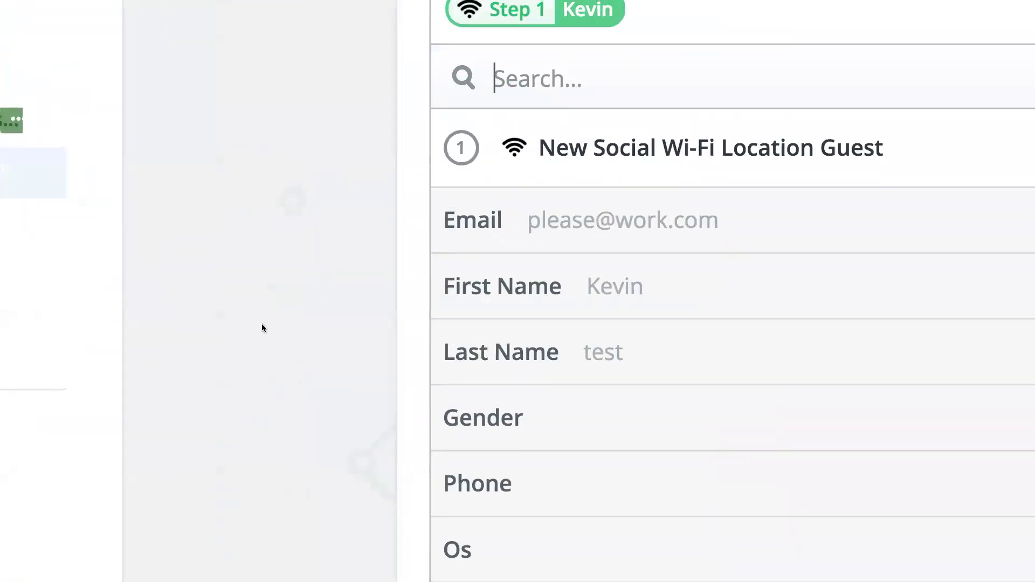
scroll(563, 364, "down", 1)
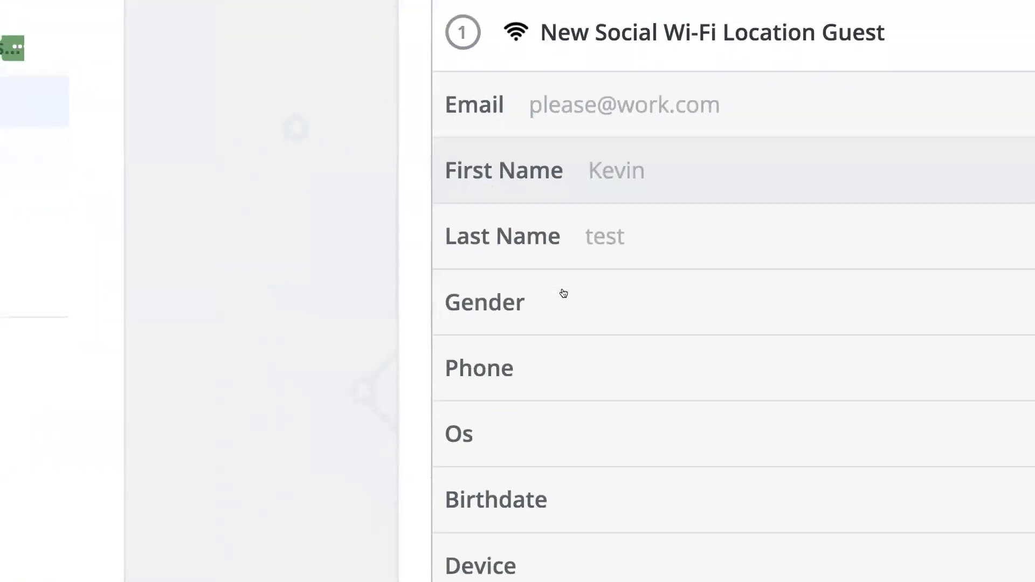
scroll(563, 294, "down", 1)
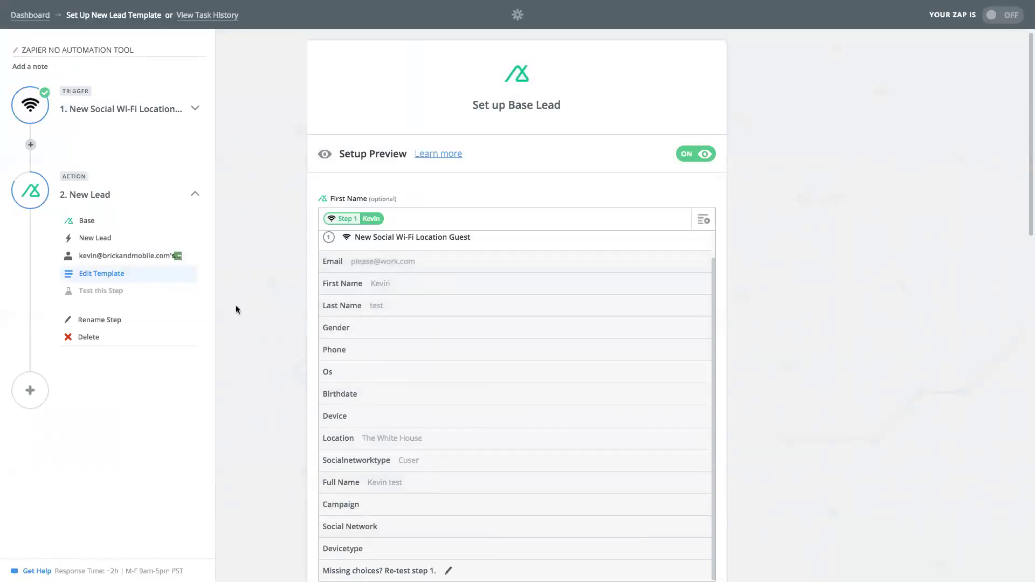
left_click(262, 311)
Step: Continue from the lead template to the Base test, skip the test and finish the Zap's setup
scroll(452, 391, "down", 1)
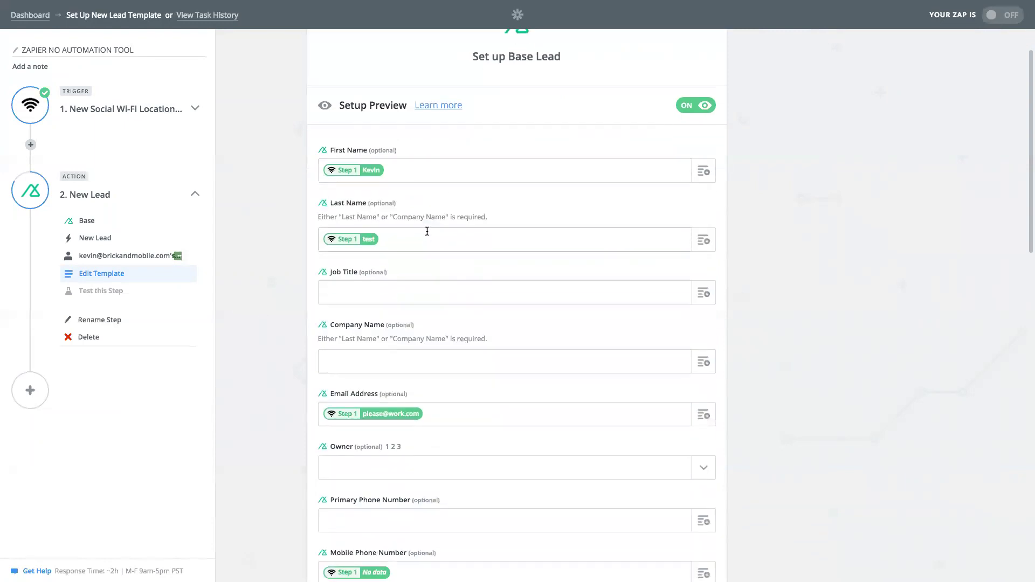
scroll(423, 233, "down", 3)
scroll(418, 475, "down", 10)
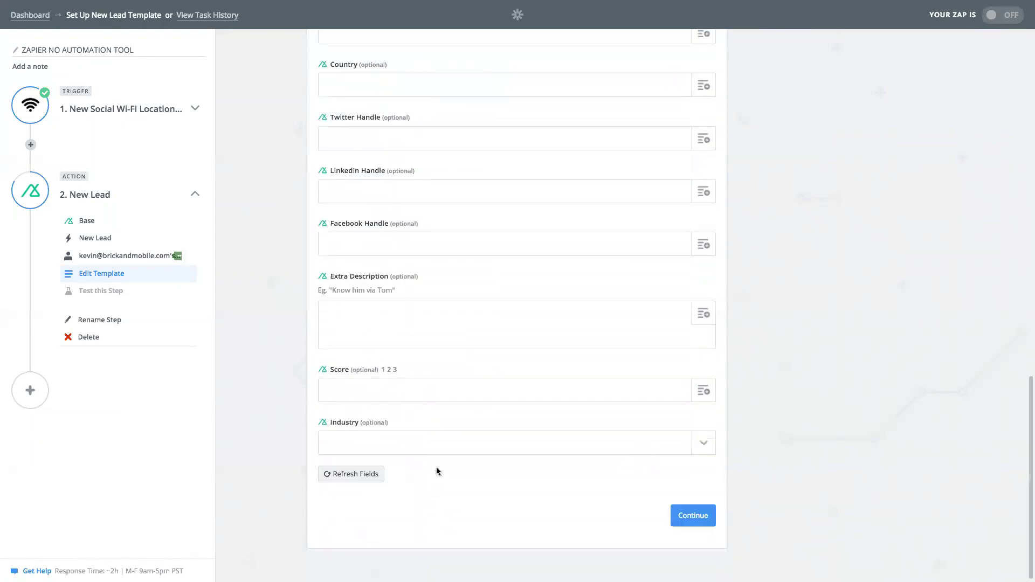
left_click(698, 518)
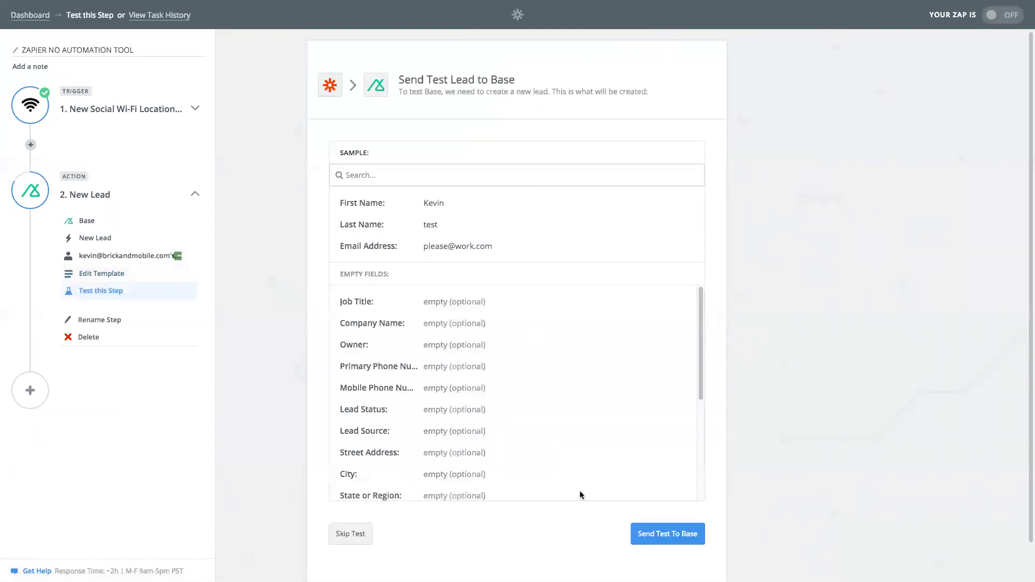
scroll(603, 378, "down", 2)
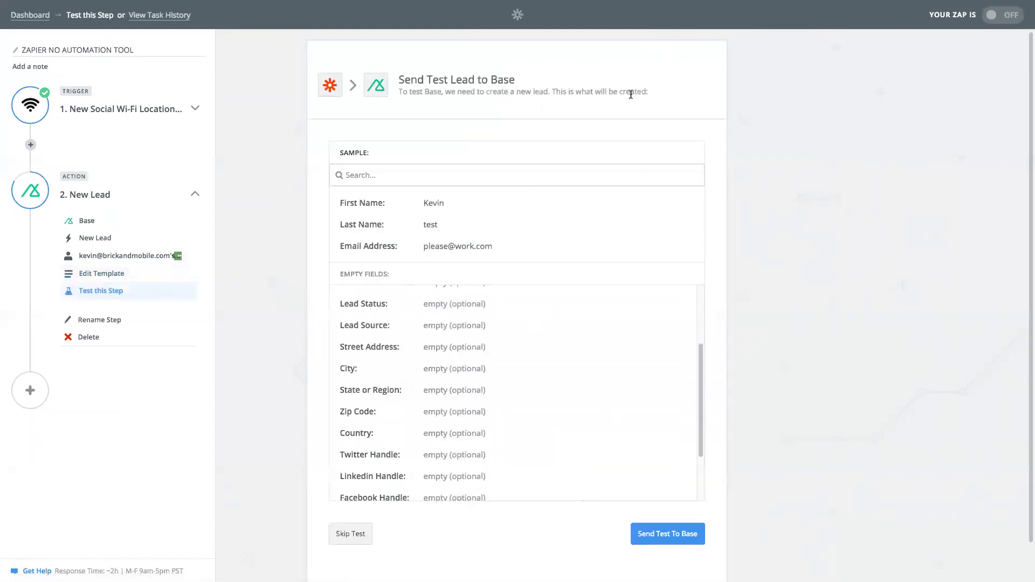
left_click(359, 534)
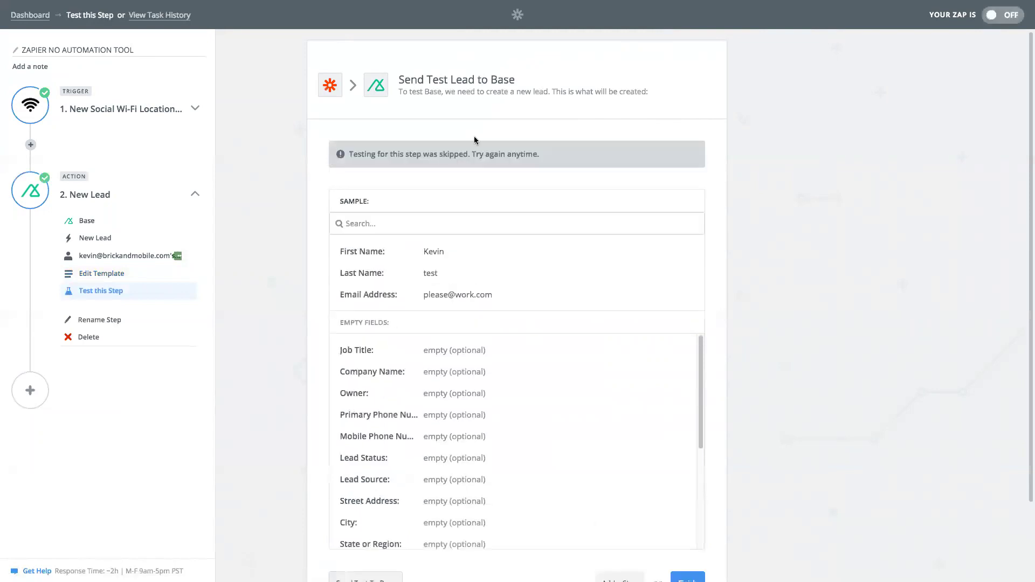
scroll(474, 140, "down", 2)
left_click(687, 505)
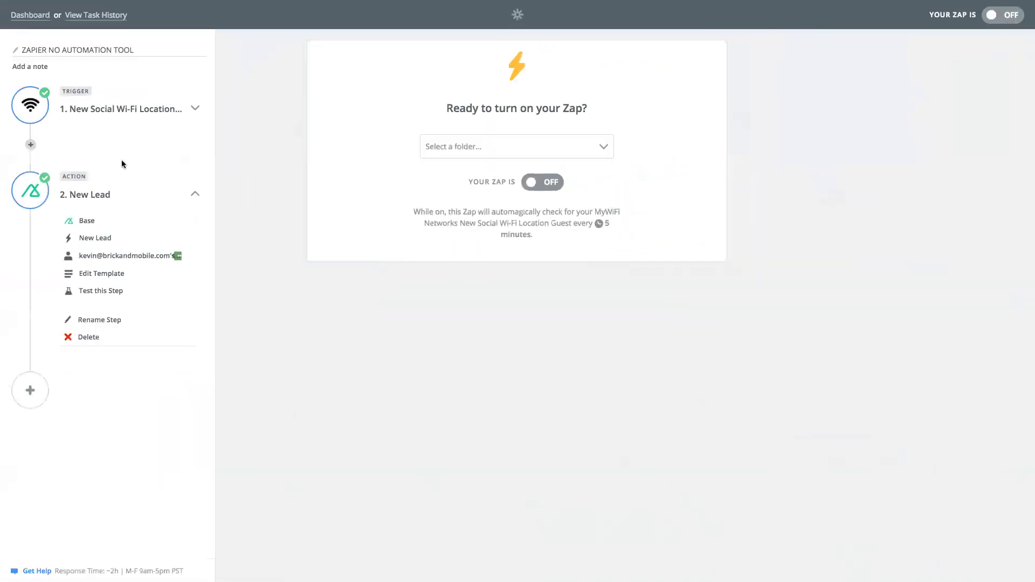
Step: Reopen the Base lead template and check its fields for a tag option
left_click(197, 109)
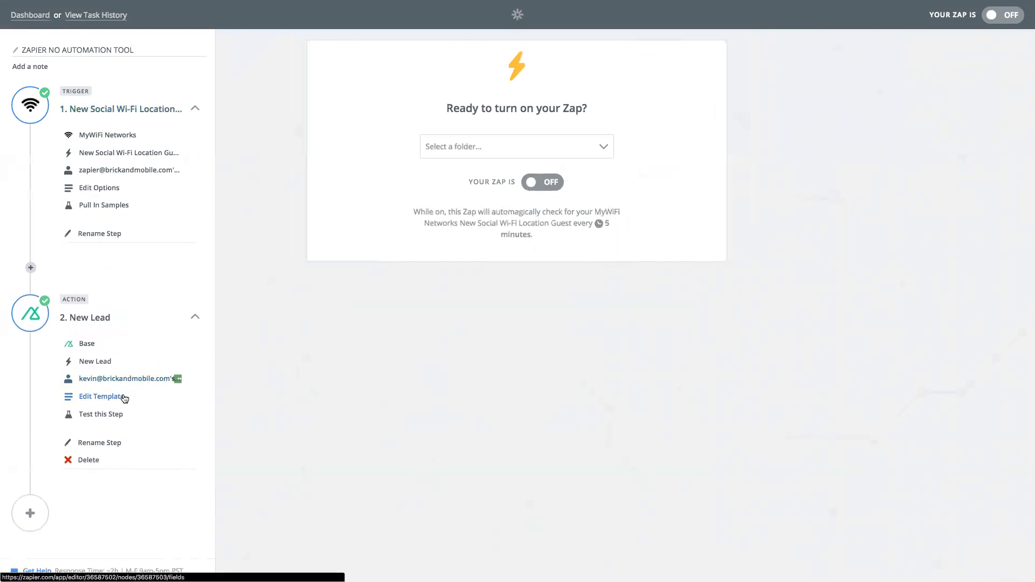
left_click(124, 398)
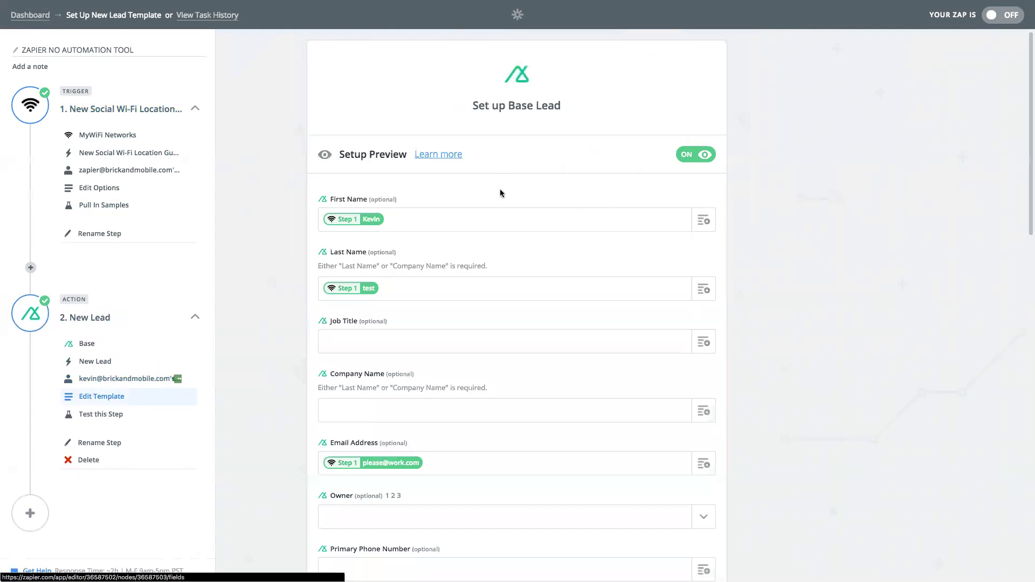
scroll(500, 193, "down", 3)
scroll(499, 193, "down", 7)
key("super+f")
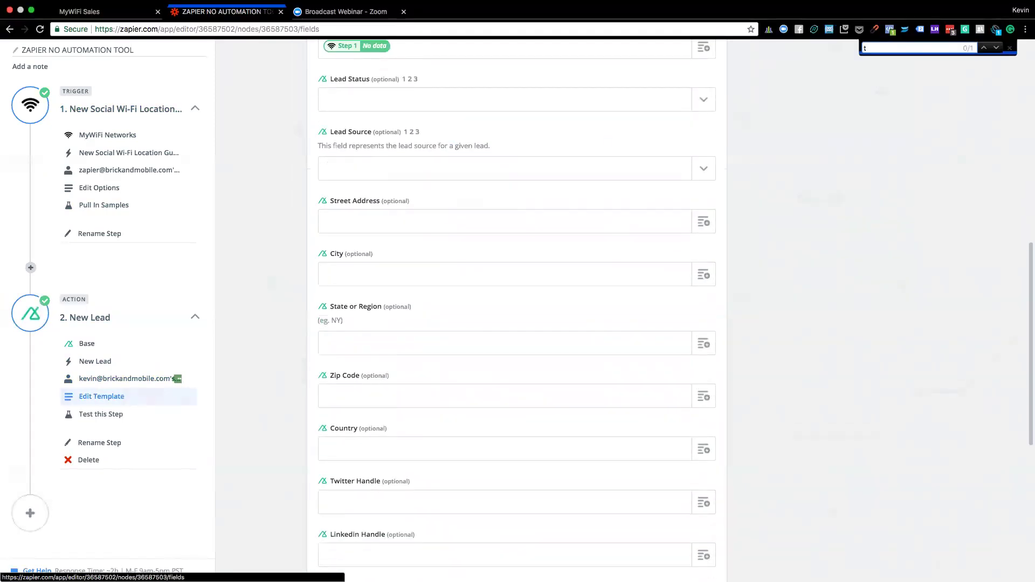
type("tag")
key("super+a")
key("BackSpace")
scroll(507, 231, "down", 7)
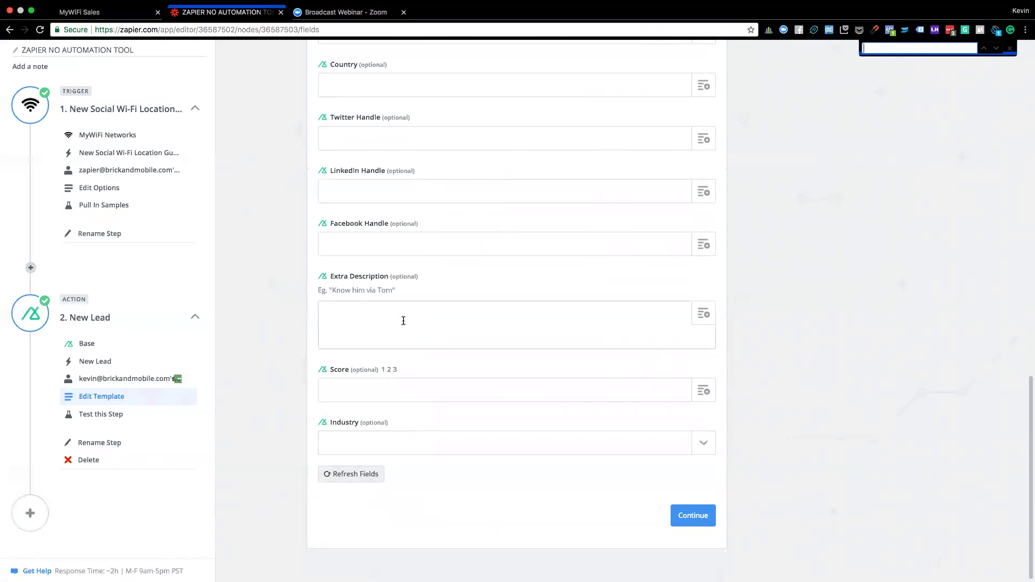
Step: Switch the Zap's action app from Base to ActiveCampaign with the Create/Update Contact action
left_click(87, 345)
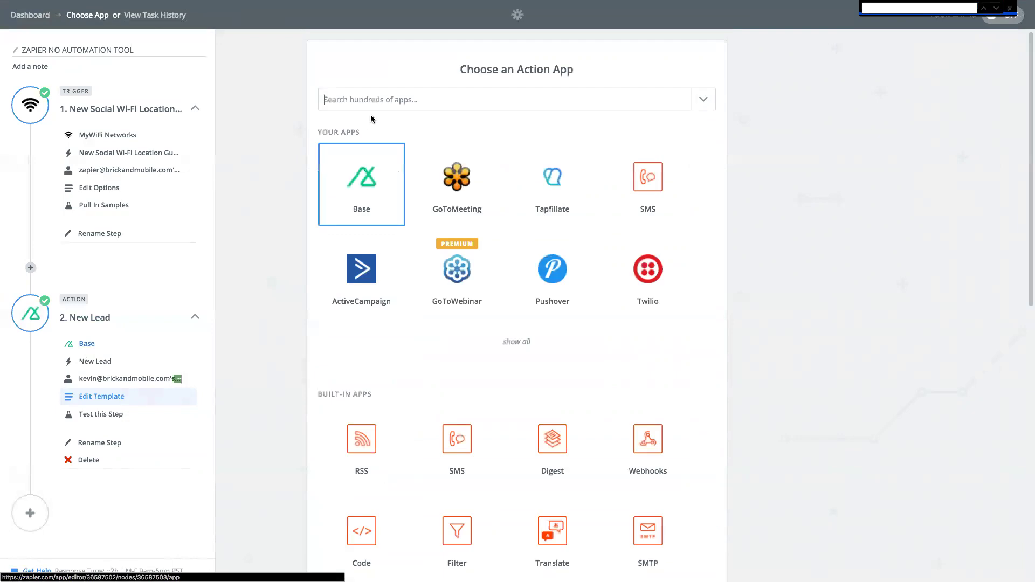
left_click(341, 273)
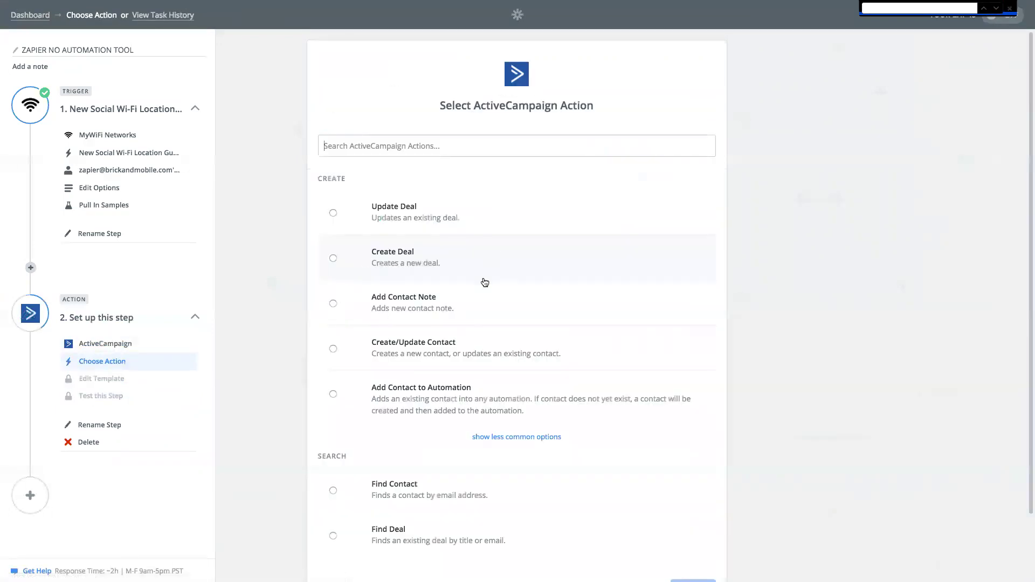
scroll(477, 301, "down", 1)
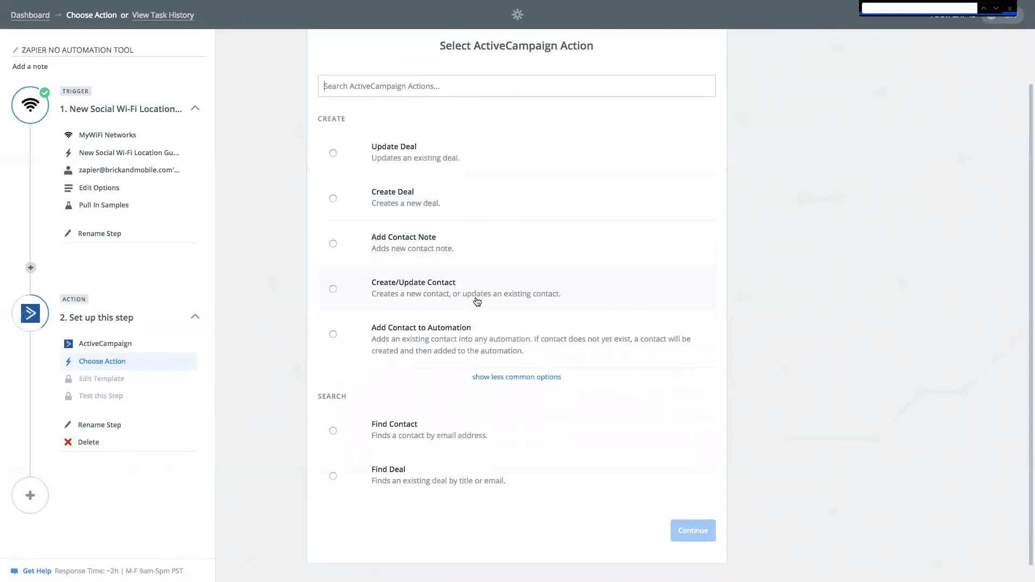
left_click(463, 290)
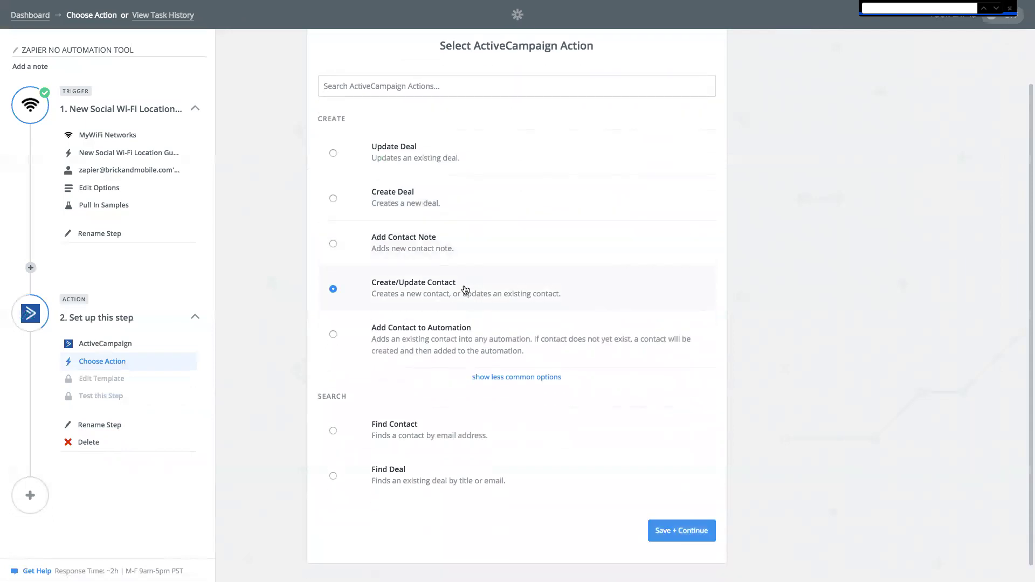
left_click(694, 531)
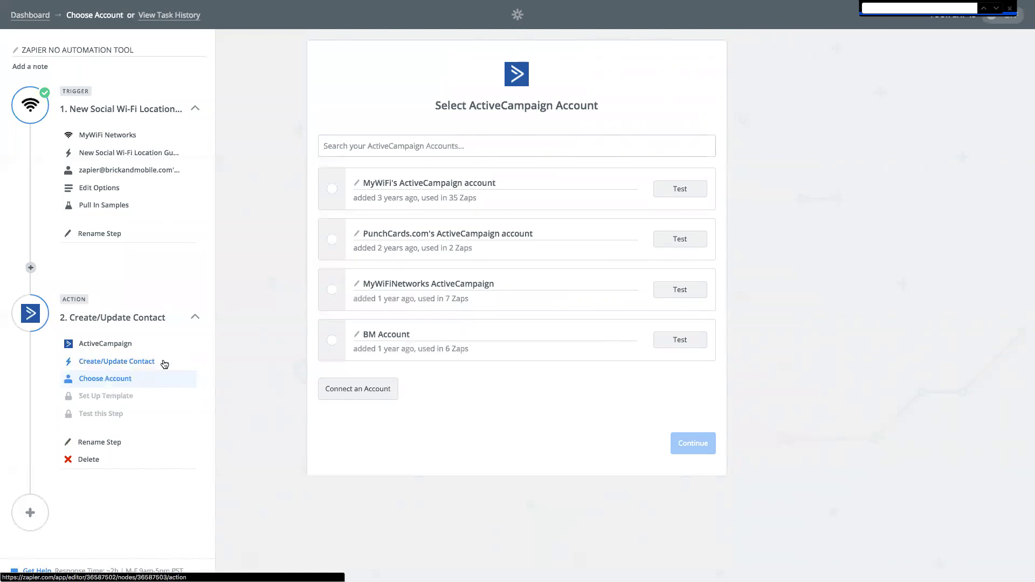
Step: Test MyWiFi's ActiveCampaign account, select it for the action and continue to the contact template
left_click(677, 186)
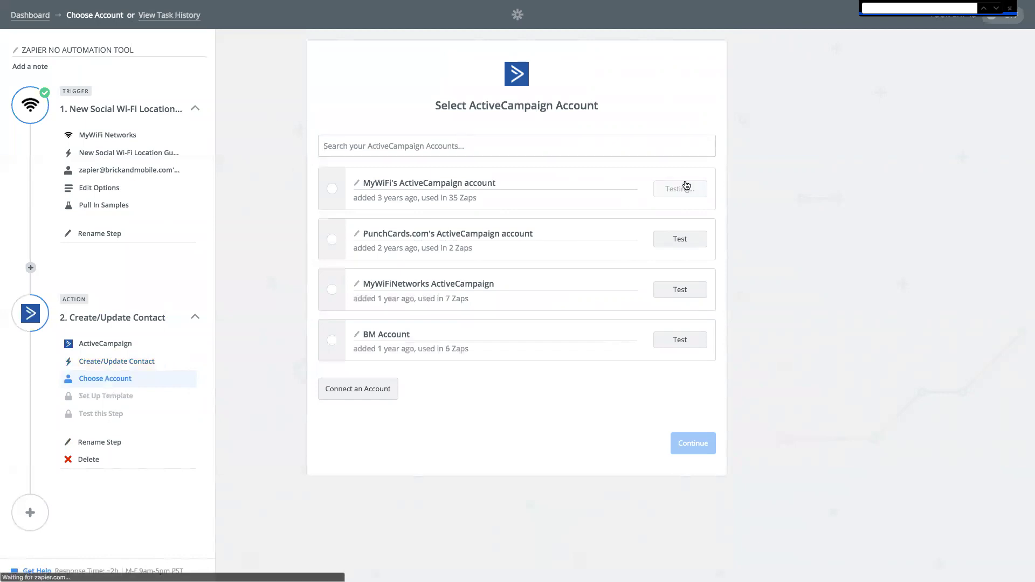
left_click(332, 192)
left_click(660, 443)
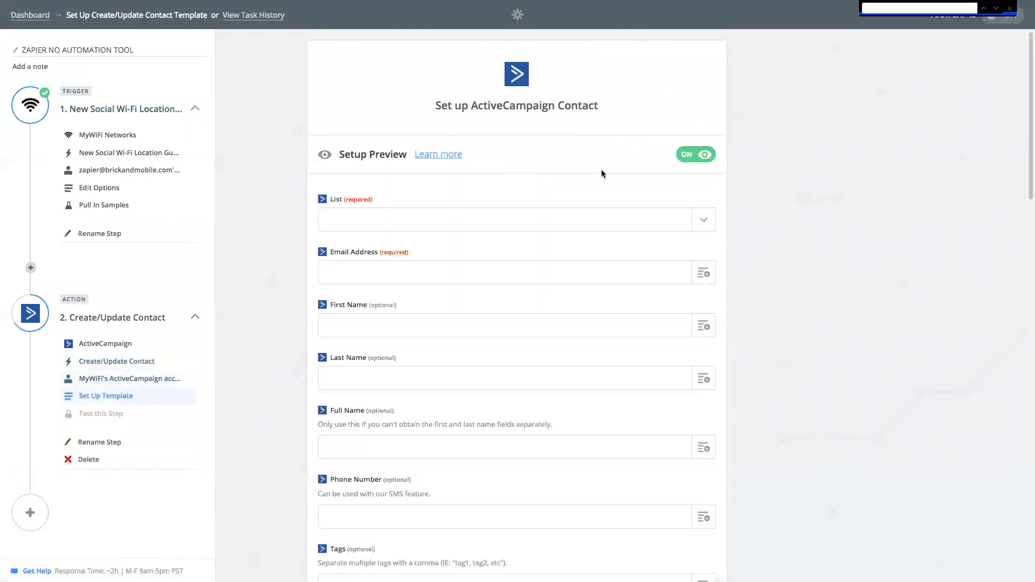
Step: Set the contact's list to Affiliate Applications and insert the Wi-Fi guest's Email into Email Address
left_click(499, 222)
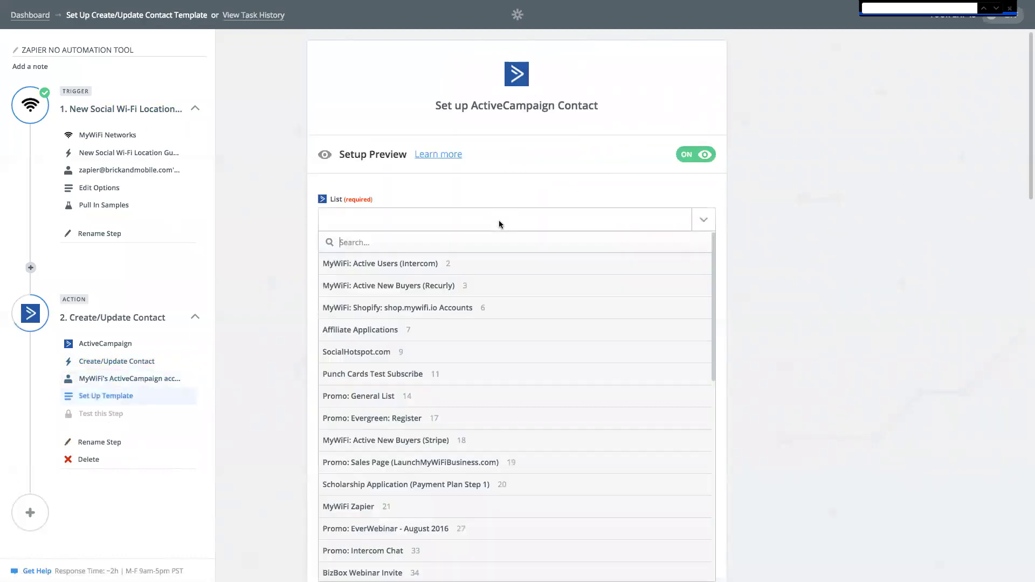
left_click(471, 325)
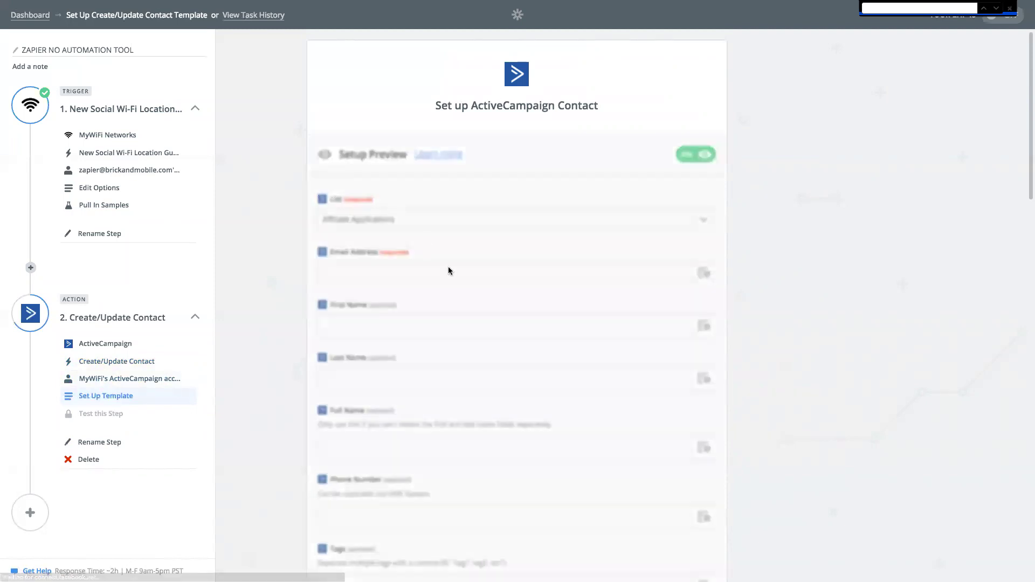
left_click(498, 267)
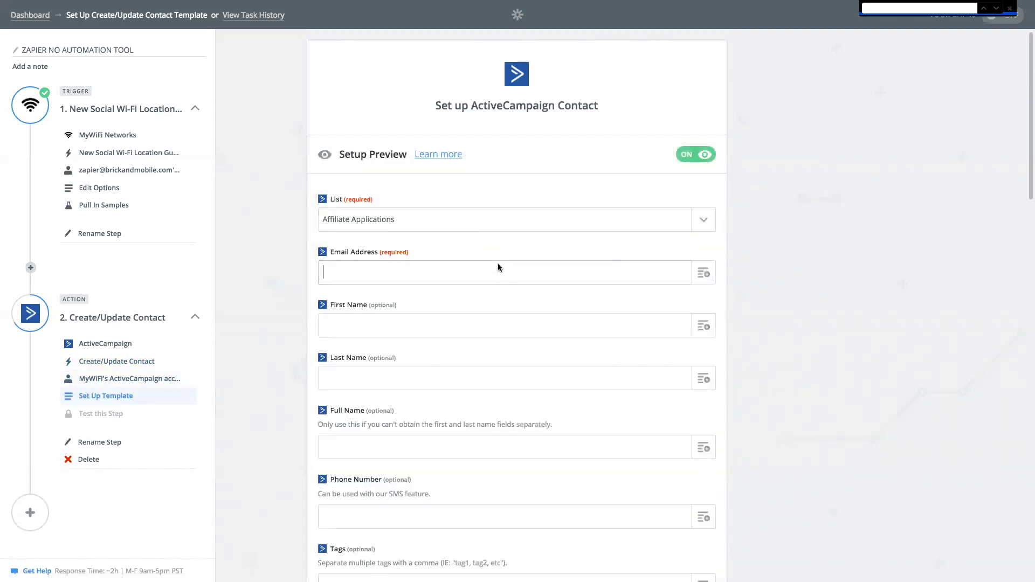
left_click(703, 272)
left_click(442, 346)
Step: Insert the guest's first and last name fields into the ActiveCampaign contact's First Name and Last Name
scroll(442, 346, "down", 2)
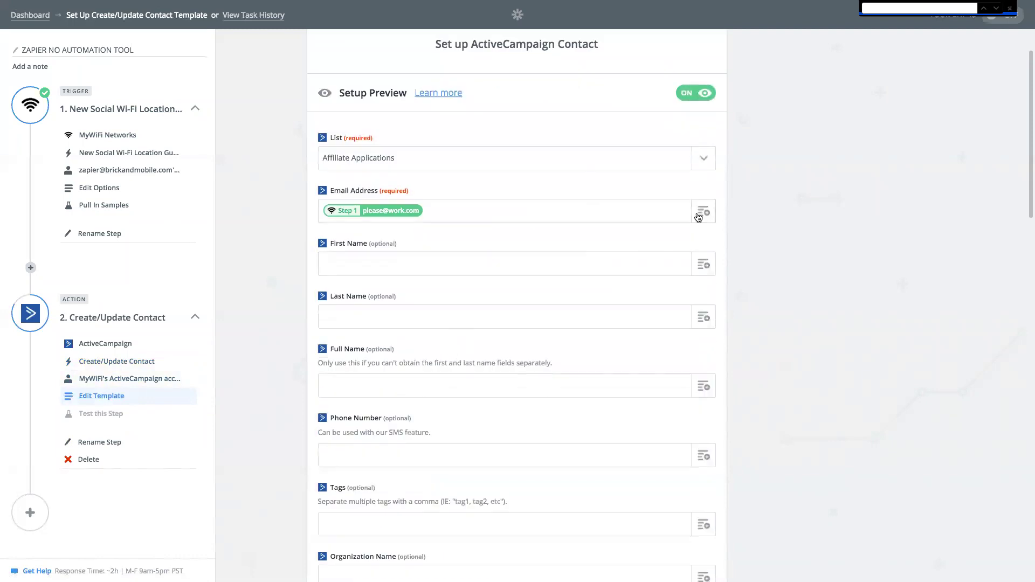
left_click(703, 264)
left_click(416, 356)
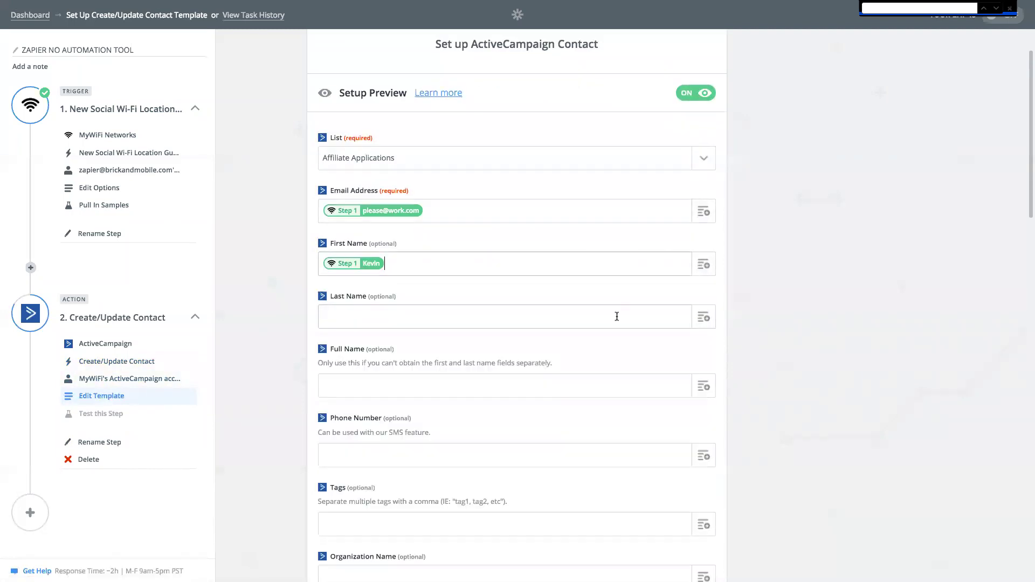
left_click(617, 317)
left_click(388, 434)
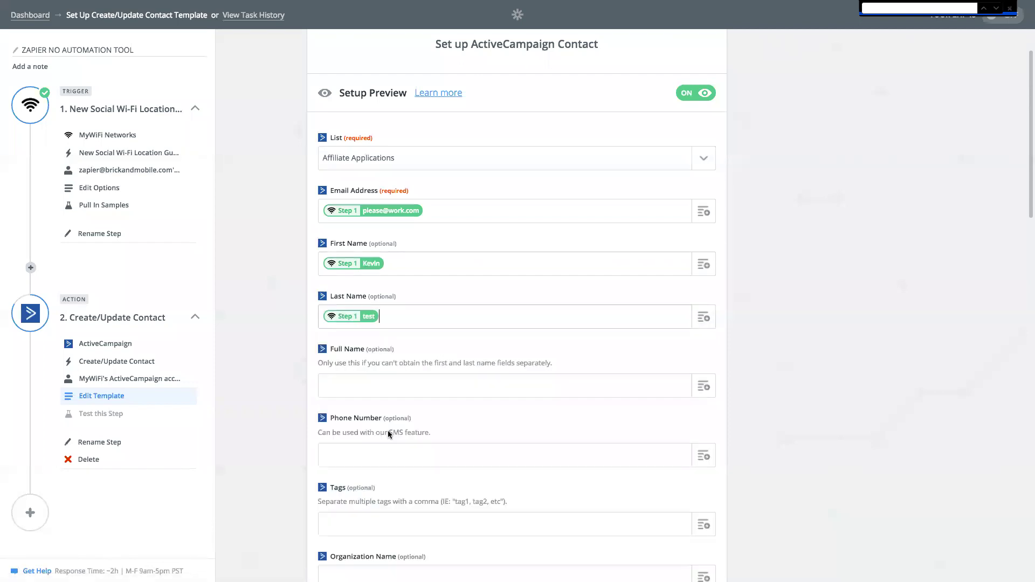
Step: Search the contact template for a mobile or phone field and highlight the Phone Number's SMS note
scroll(370, 337, "down", 6)
scroll(369, 338, "down", 5)
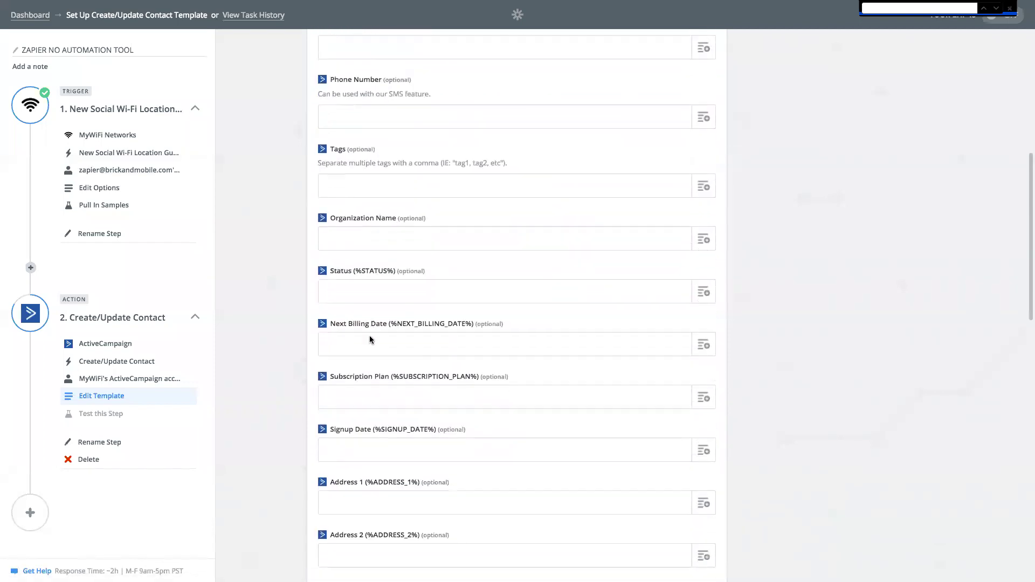
key("super+f")
type("ph")
key("BackSpace")
key("BackSpace")
type("mobile")
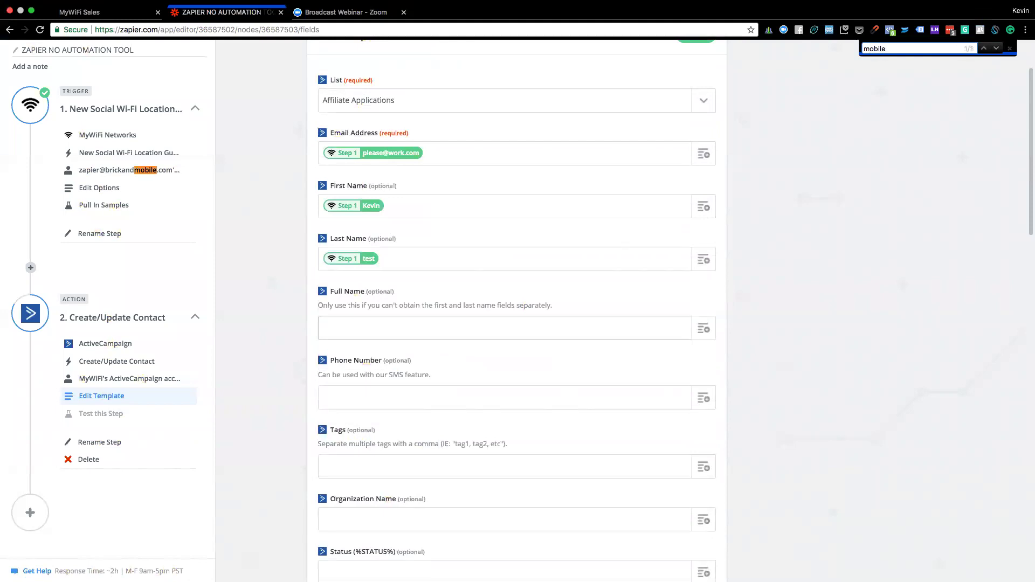
key("super+a")
type("phone")
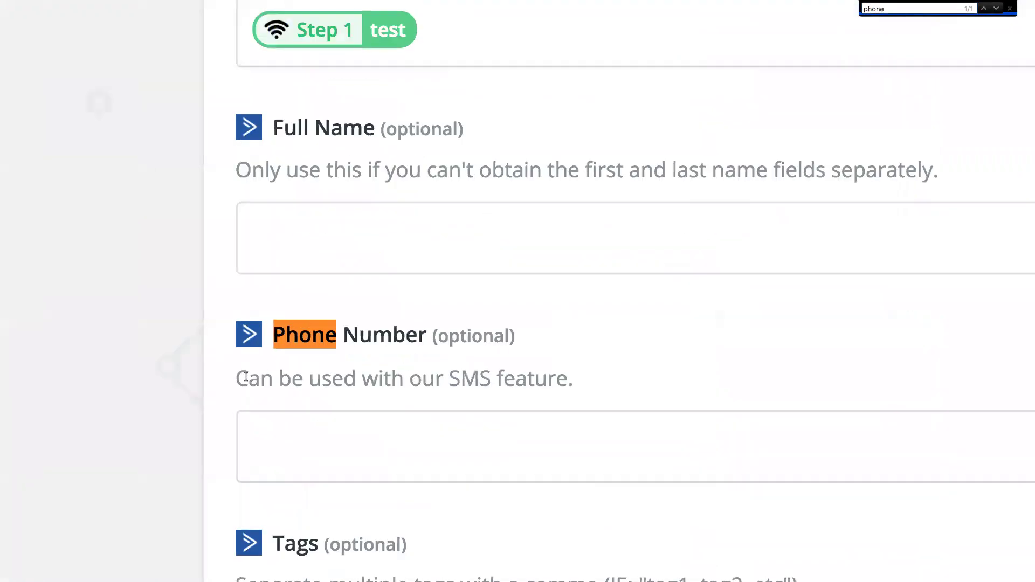
left_click_drag(319, 375, 429, 377)
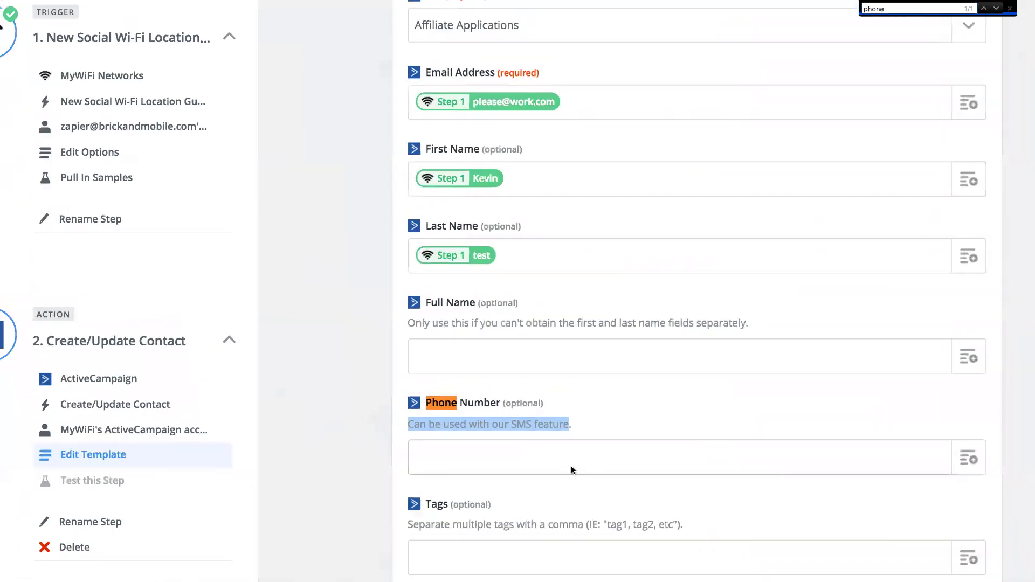
Step: Insert the Wi-Fi guest's Phone field into the ActiveCampaign contact's Phone Number
left_click(628, 452)
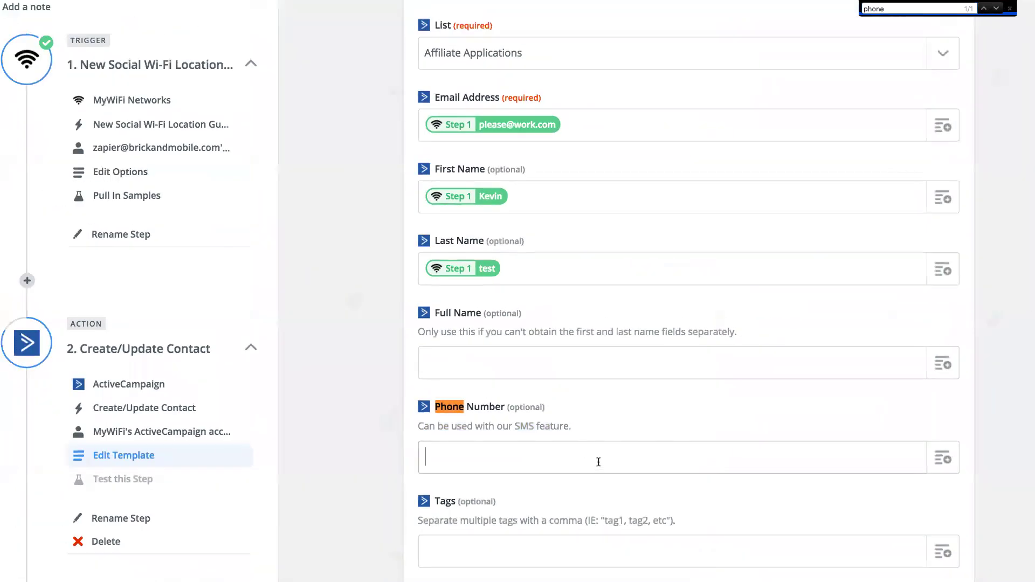
left_click(941, 460)
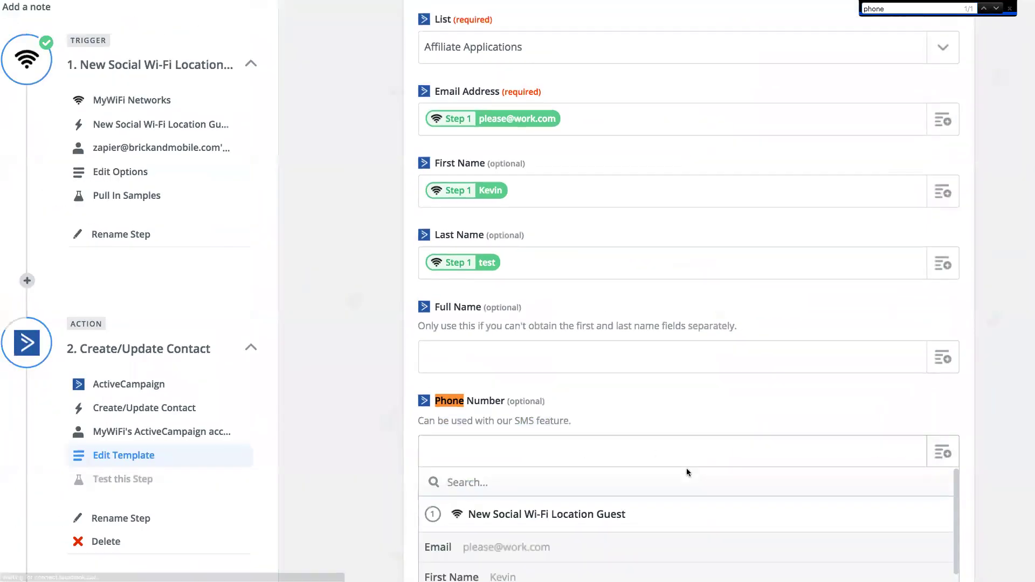
scroll(687, 468, "down", 4)
left_click(533, 473)
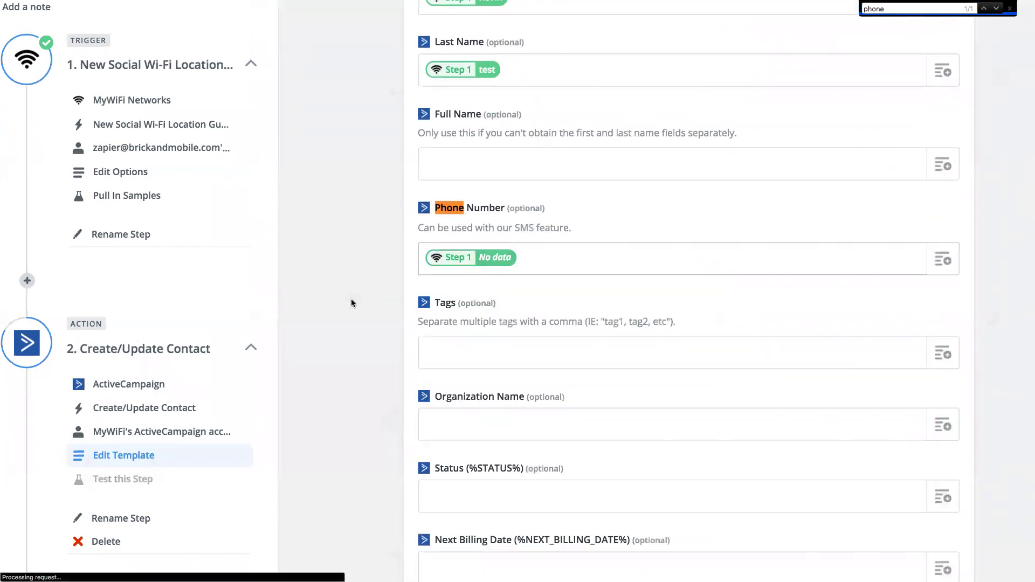
Step: Find the Tags field in the contact template and enter the tag "connected-whote"
scroll(354, 327, "down", 14)
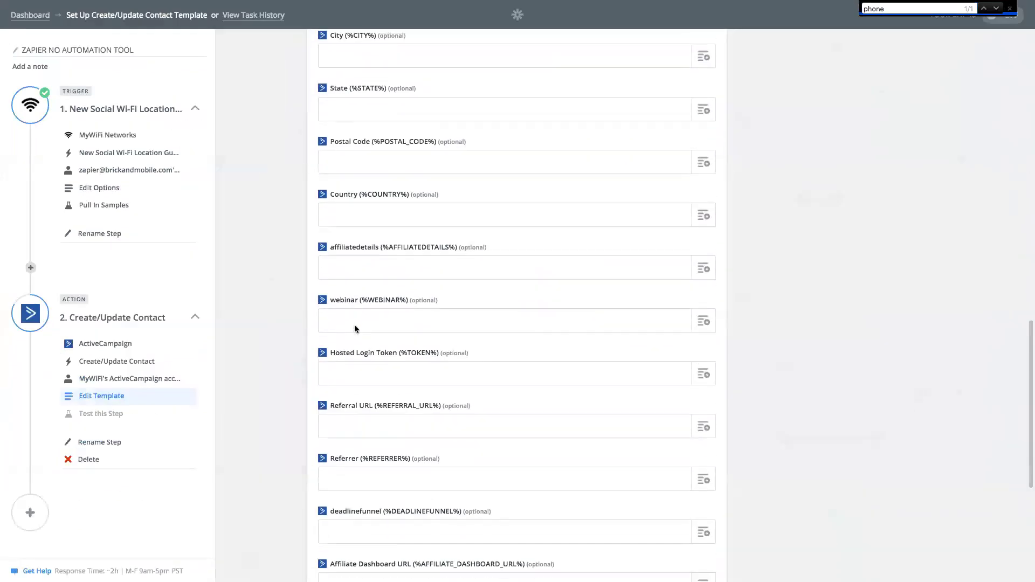
key("super+f")
type("tag")
left_click(508, 367)
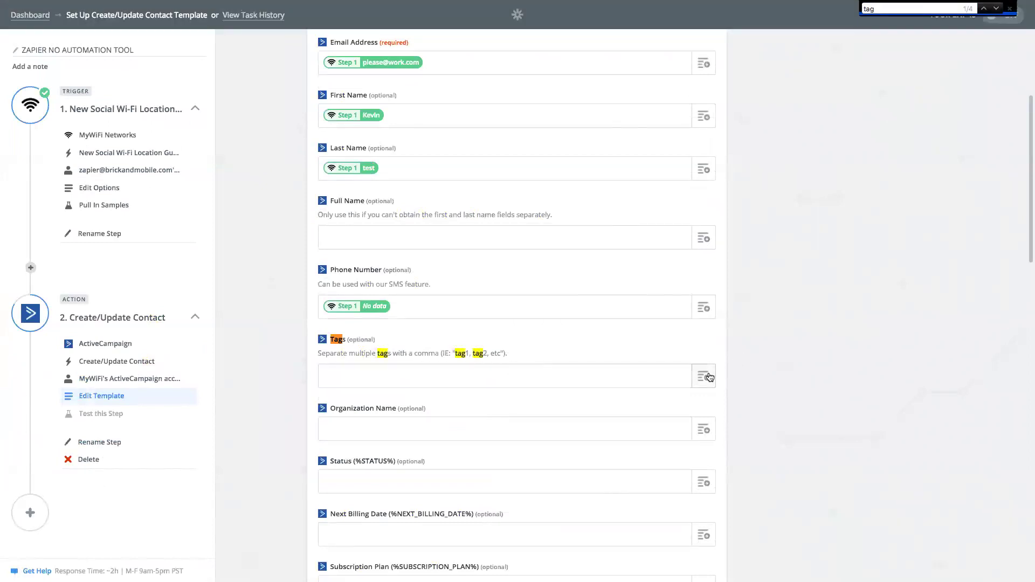
left_click(518, 377)
left_click(503, 386)
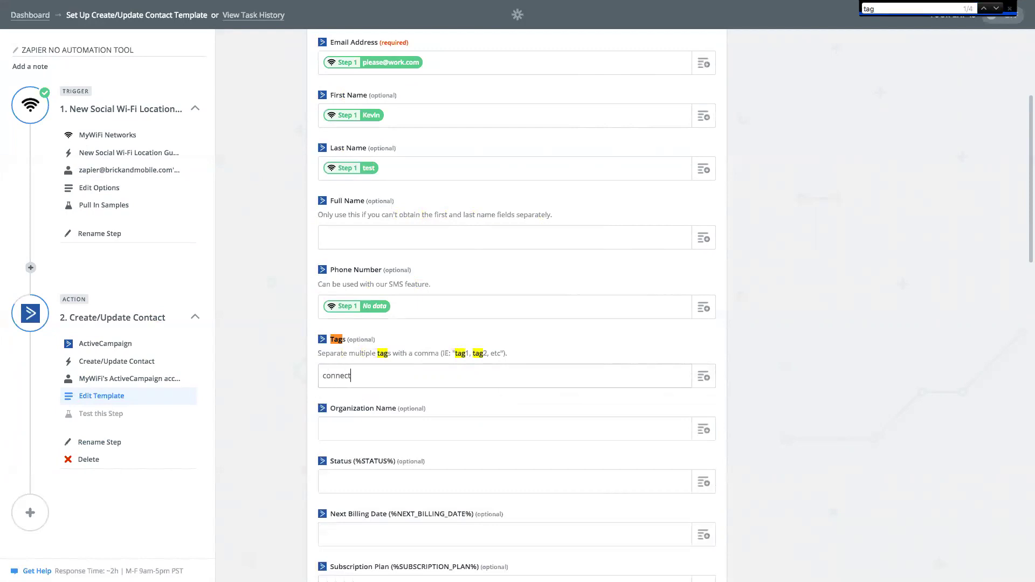
type("connected-whote")
Step: Look over the remaining contact fields, close the page search and reload the Zap editor
scroll(459, 404, "down", 5)
scroll(460, 404, "down", 6)
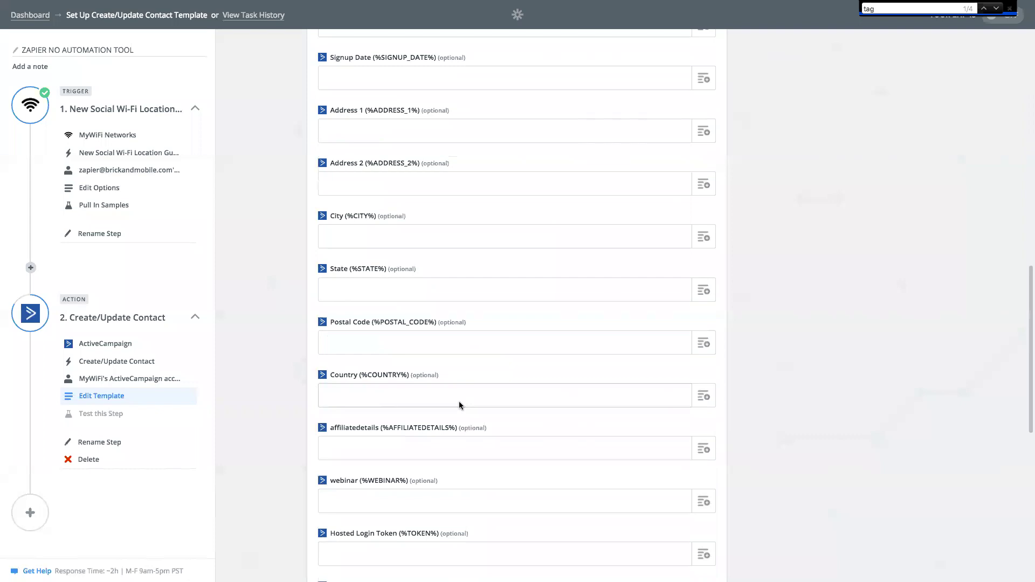
key("Escape")
key("super+r")
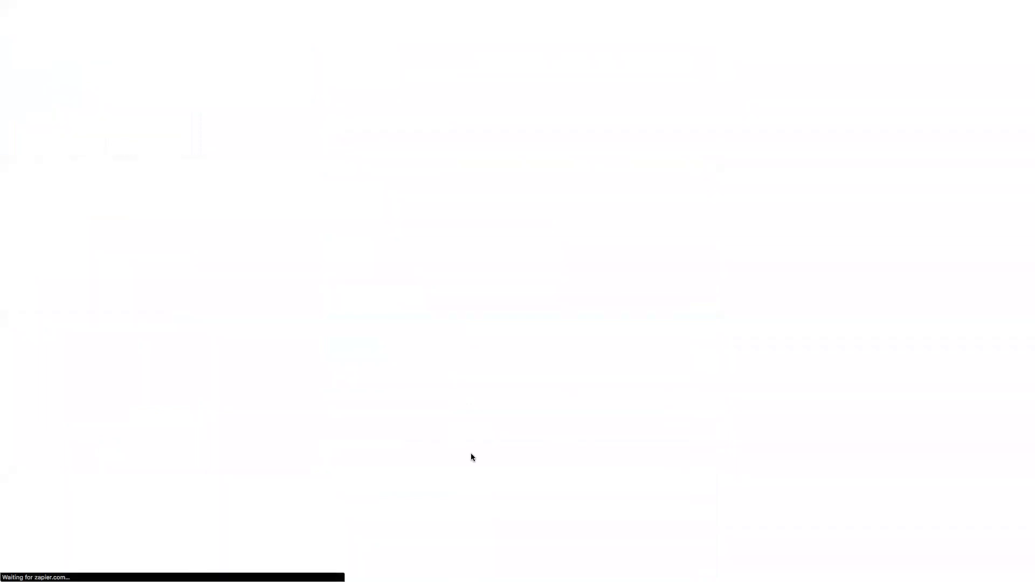